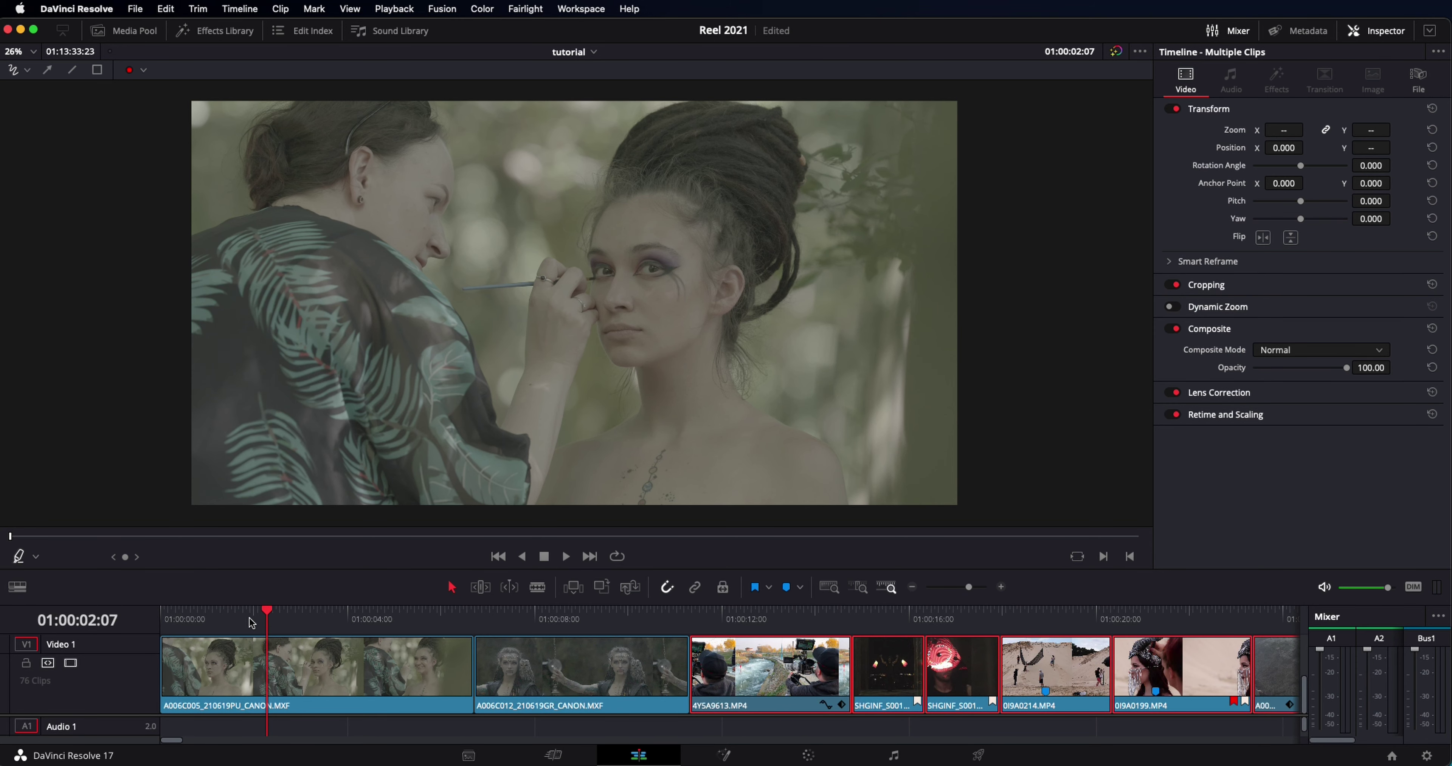
- Preview the makeup, camera-operator, light-painting, owl, sand-dune and headdress shots on the timeline
left_click(352, 623)
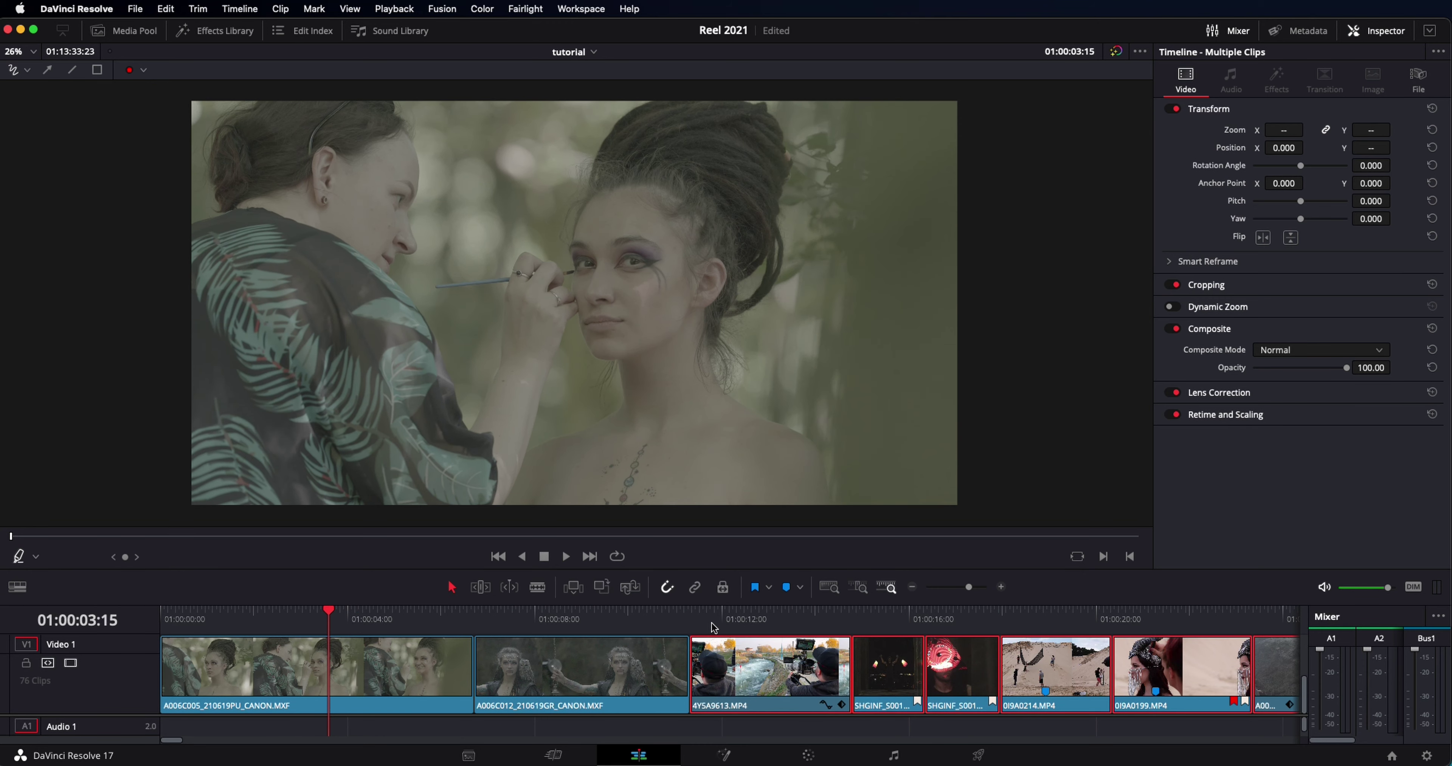
left_click_drag(349, 624, 709, 619)
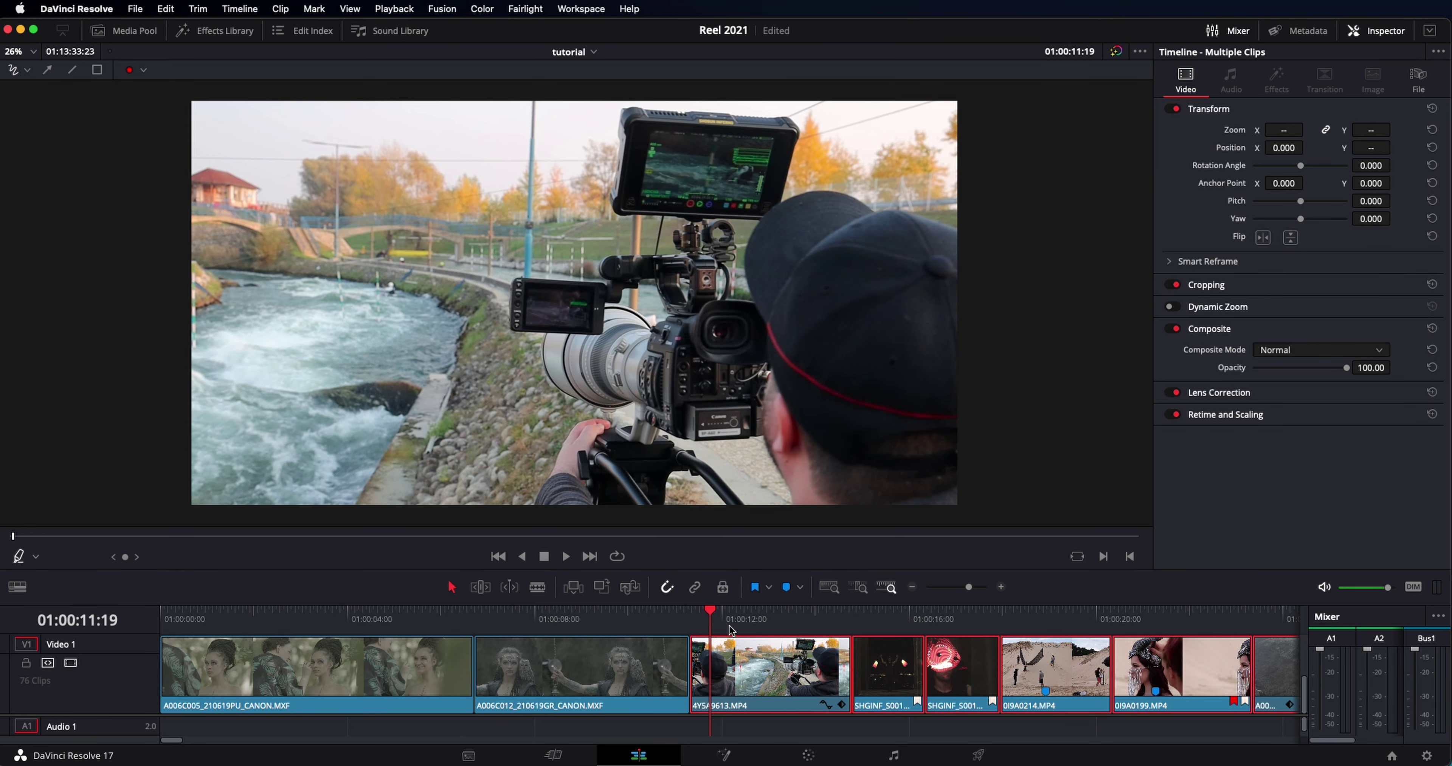
left_click(877, 622)
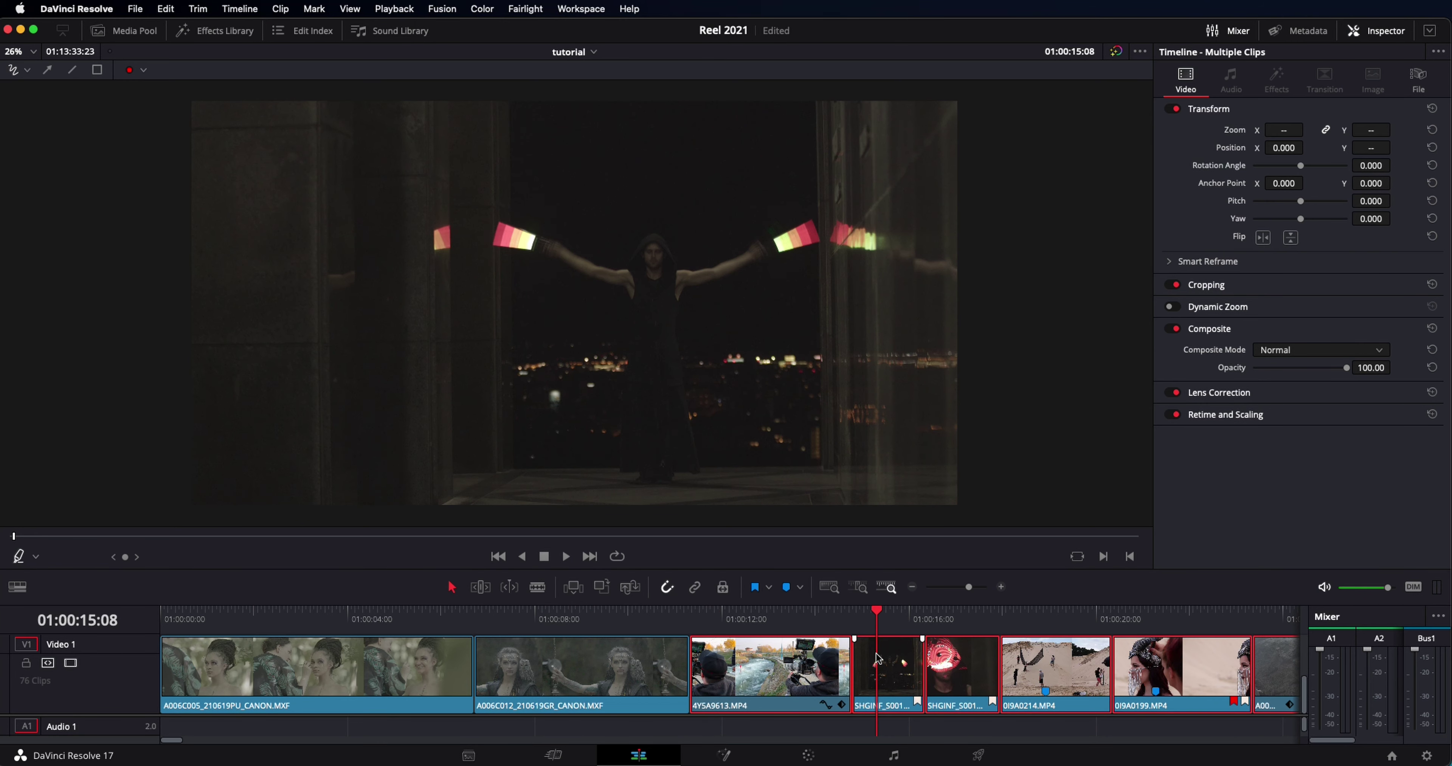
left_click(590, 619)
left_click(583, 657)
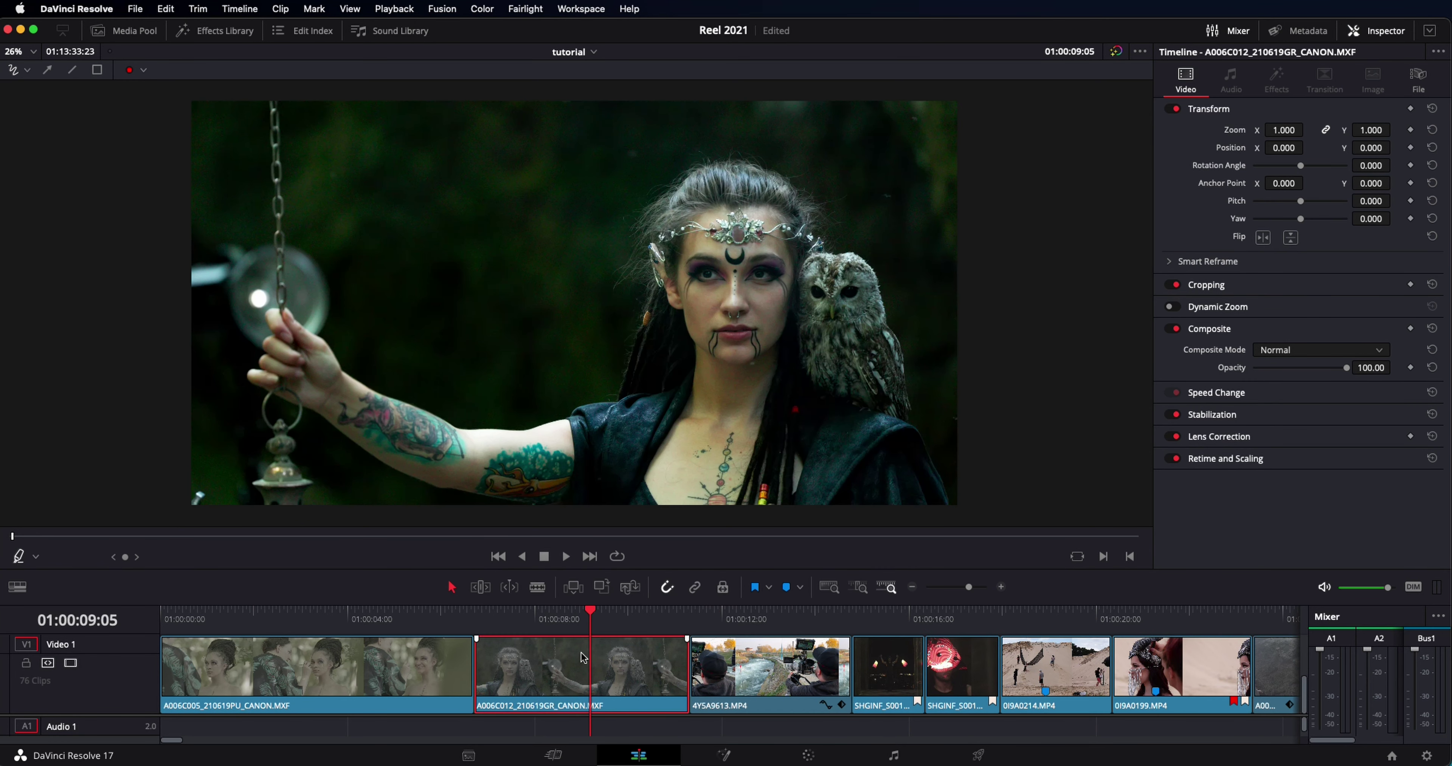
left_click(355, 620)
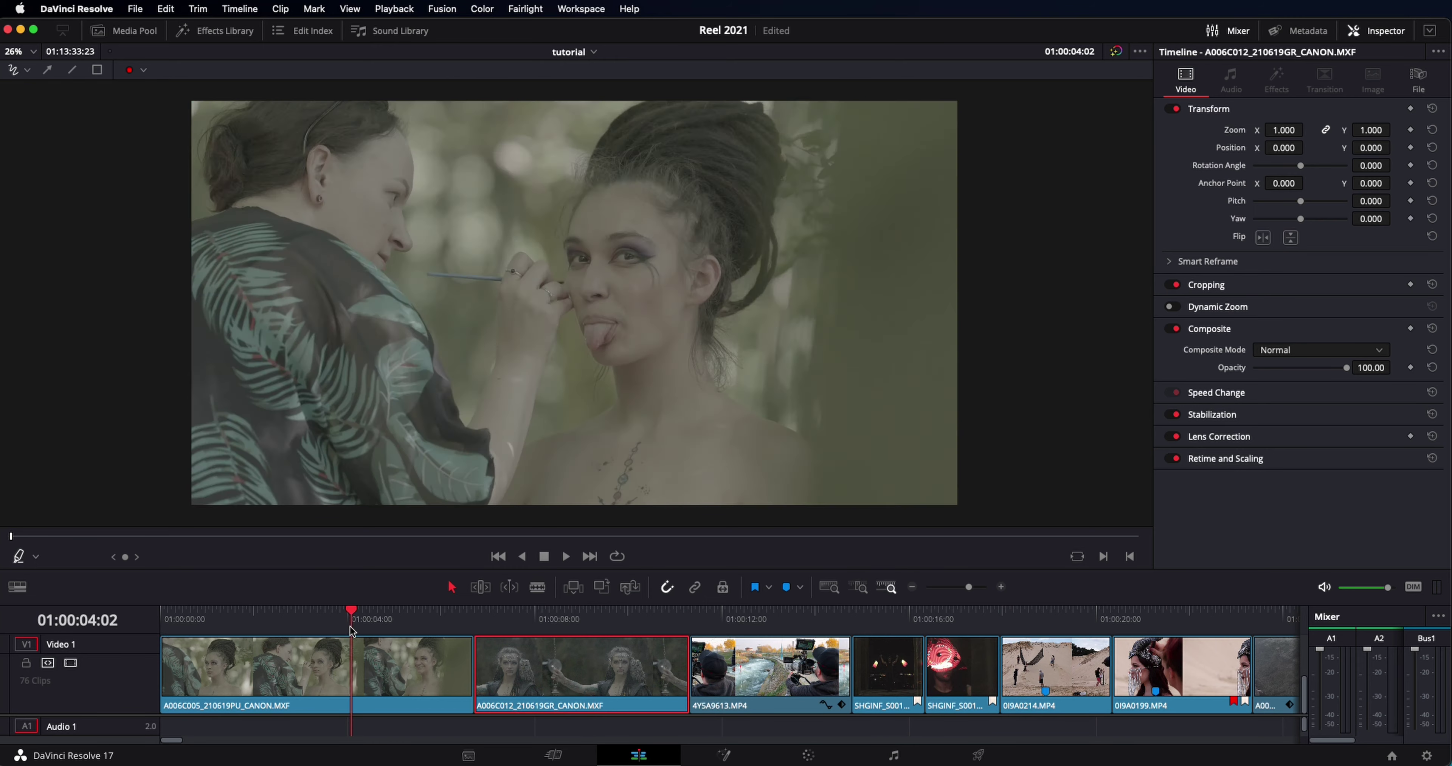
left_click(992, 623)
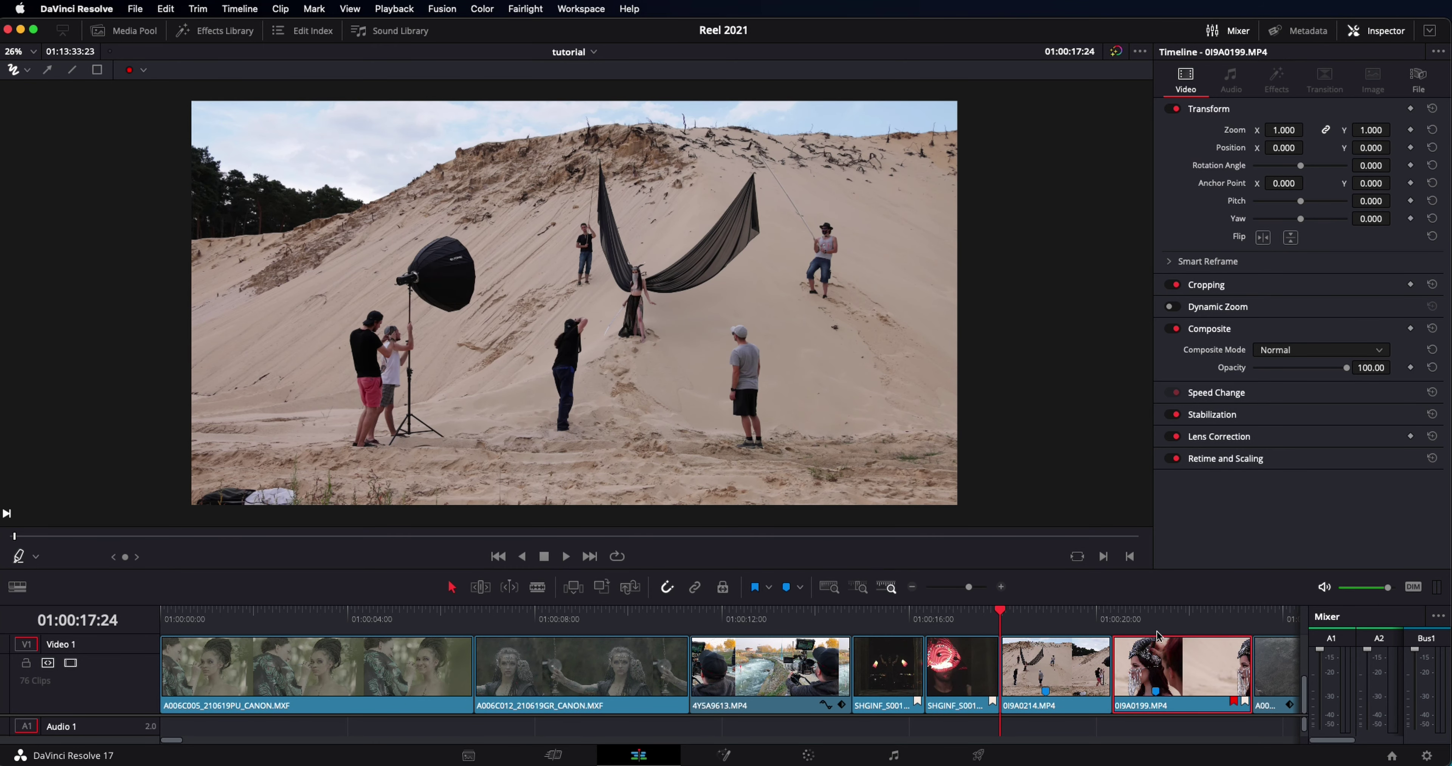
left_click(1114, 622)
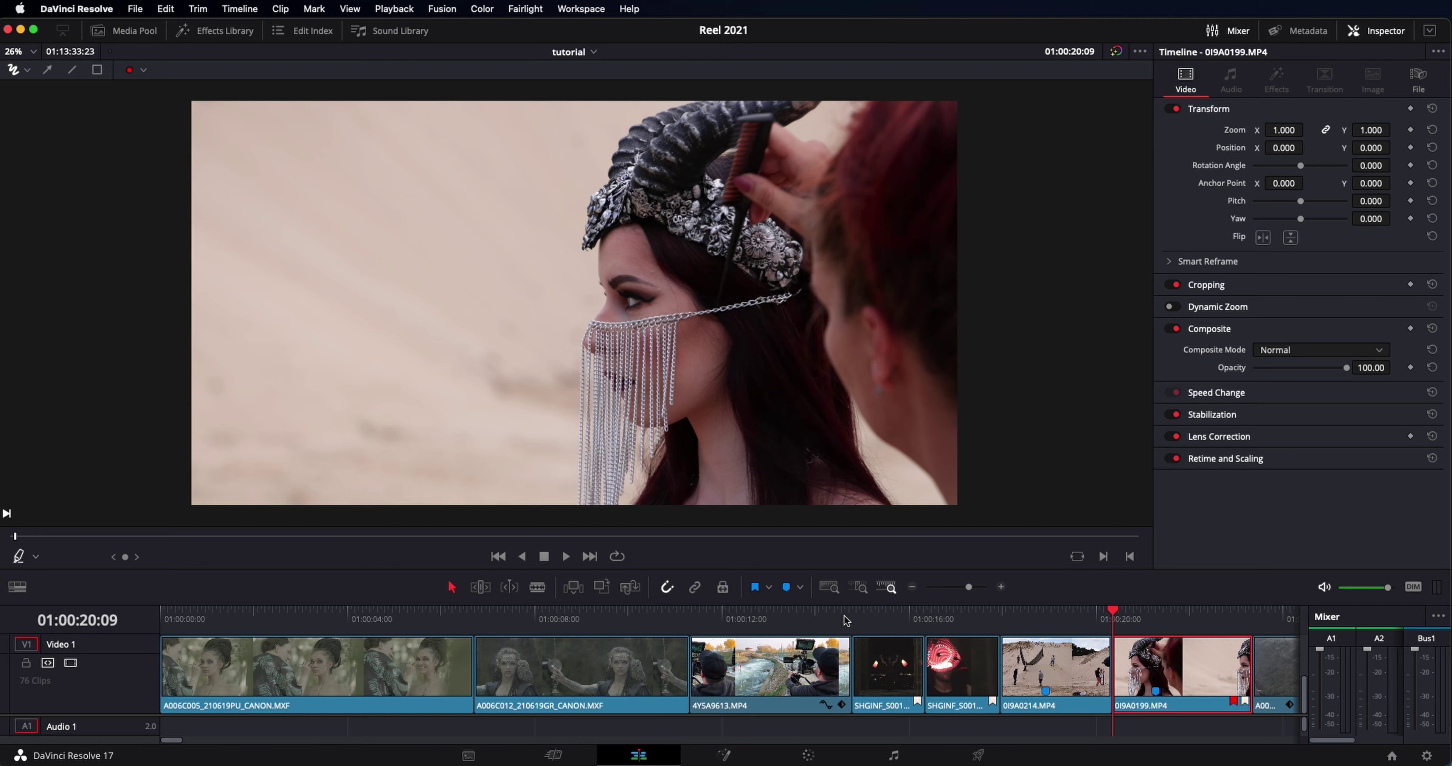
- Return the playhead to the start and select the 4Y5A9613.MP4 camera-operator clip
key("Home")
left_click(690, 620)
left_click(721, 649)
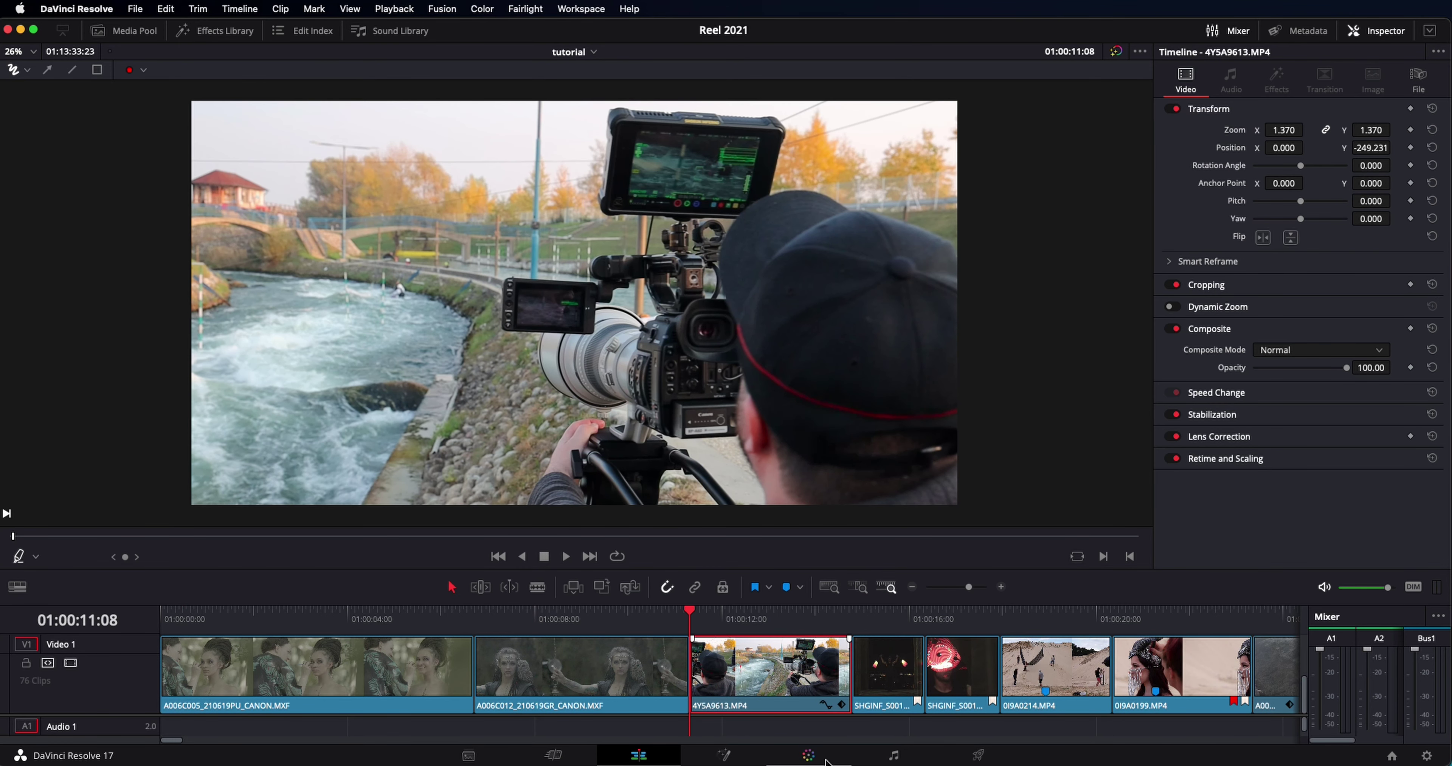
- Show the camera-operator clip on the Color page in the Enhanced Viewer with dimmer waveform traces
left_click(808, 755)
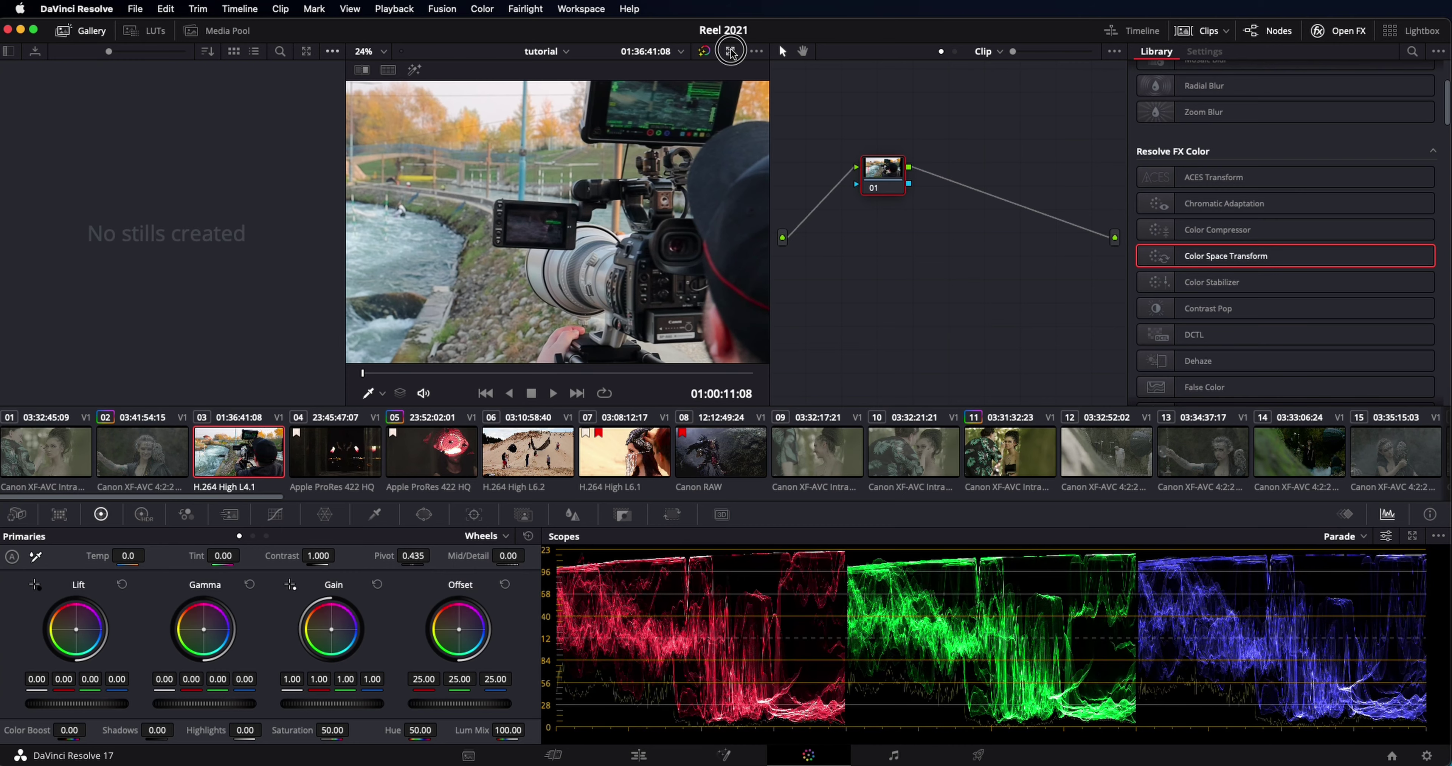
left_click(730, 51)
left_click_drag(1385, 588, 1333, 587)
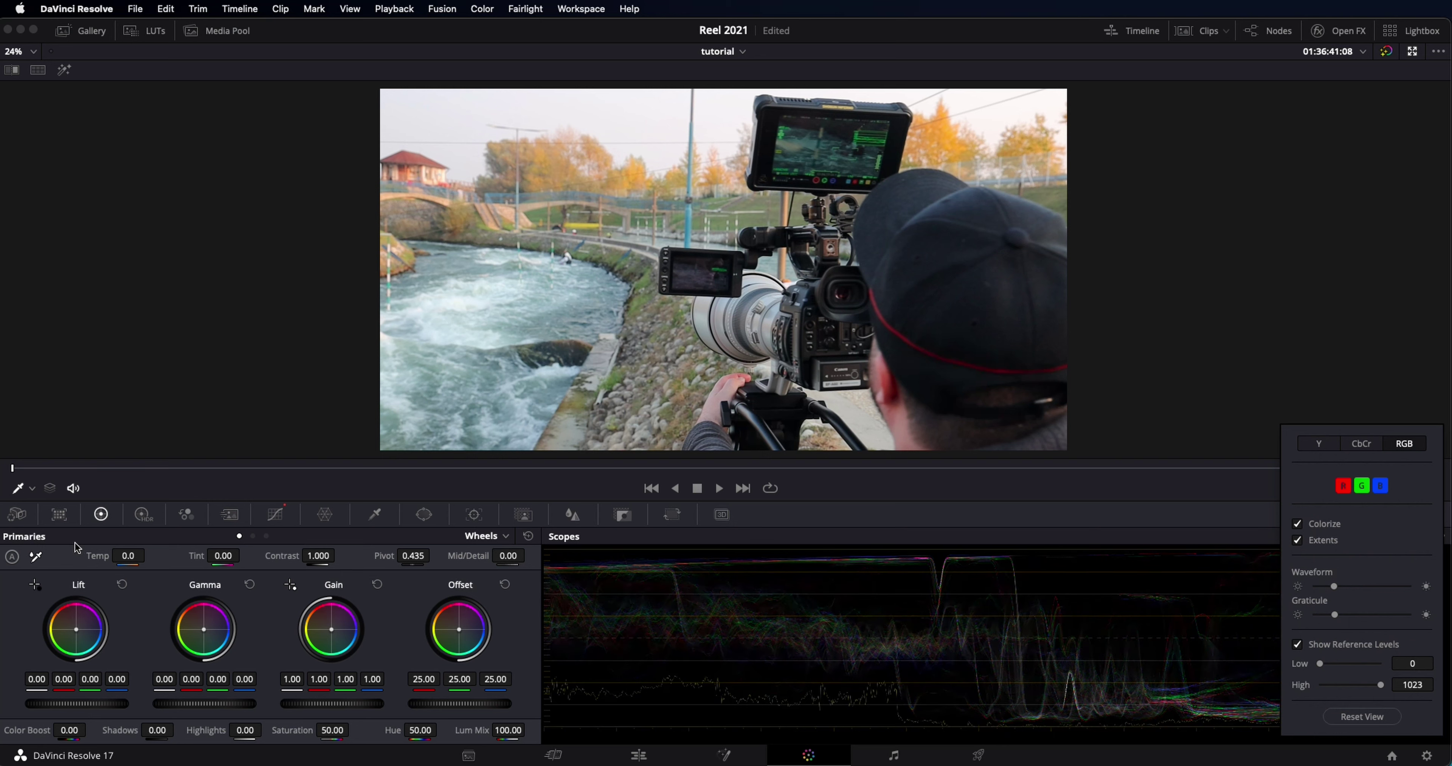
left_click(37, 558)
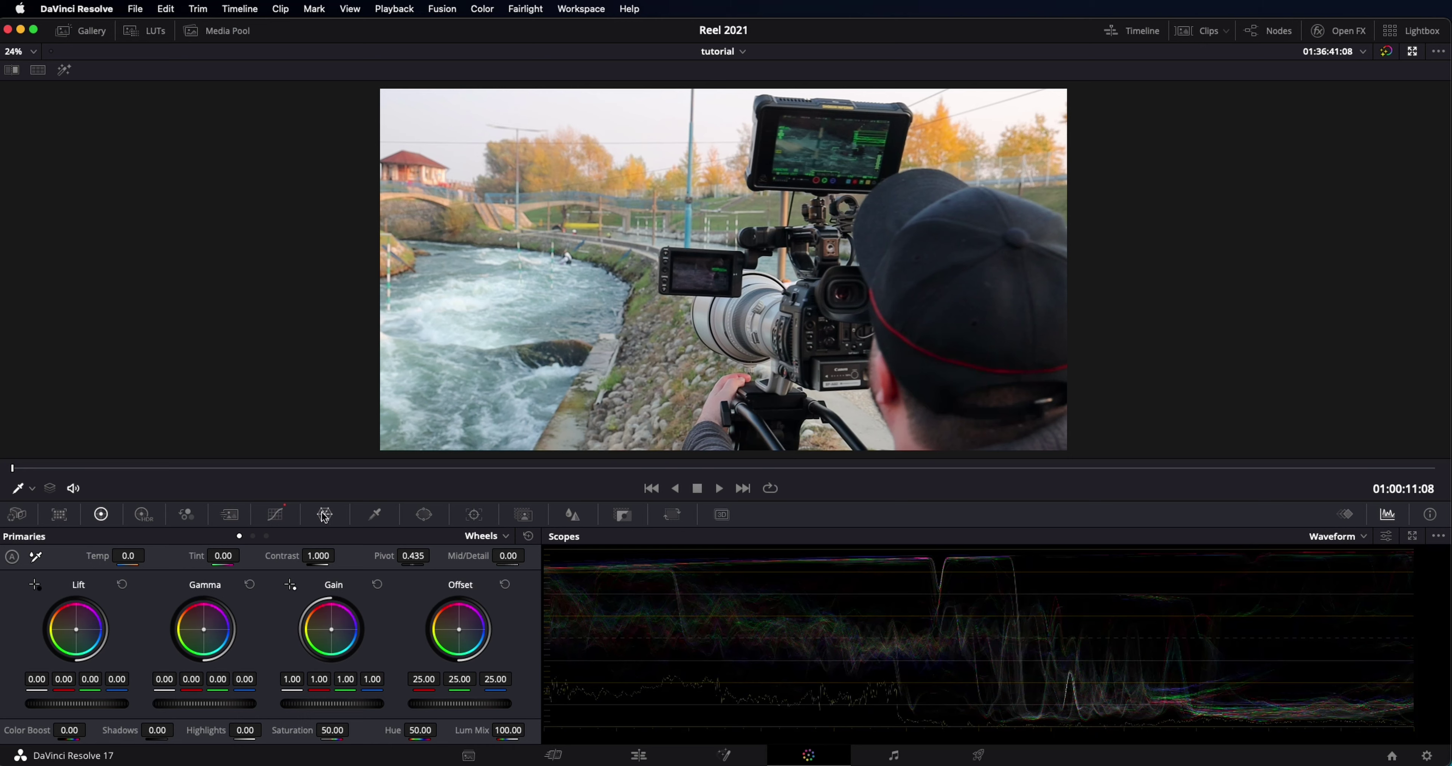
- Reset the luma curve, try black and white point moves, then nudge the black point slightly right
left_click(275, 514)
left_click(502, 536)
left_click_drag(14, 725, 73, 726)
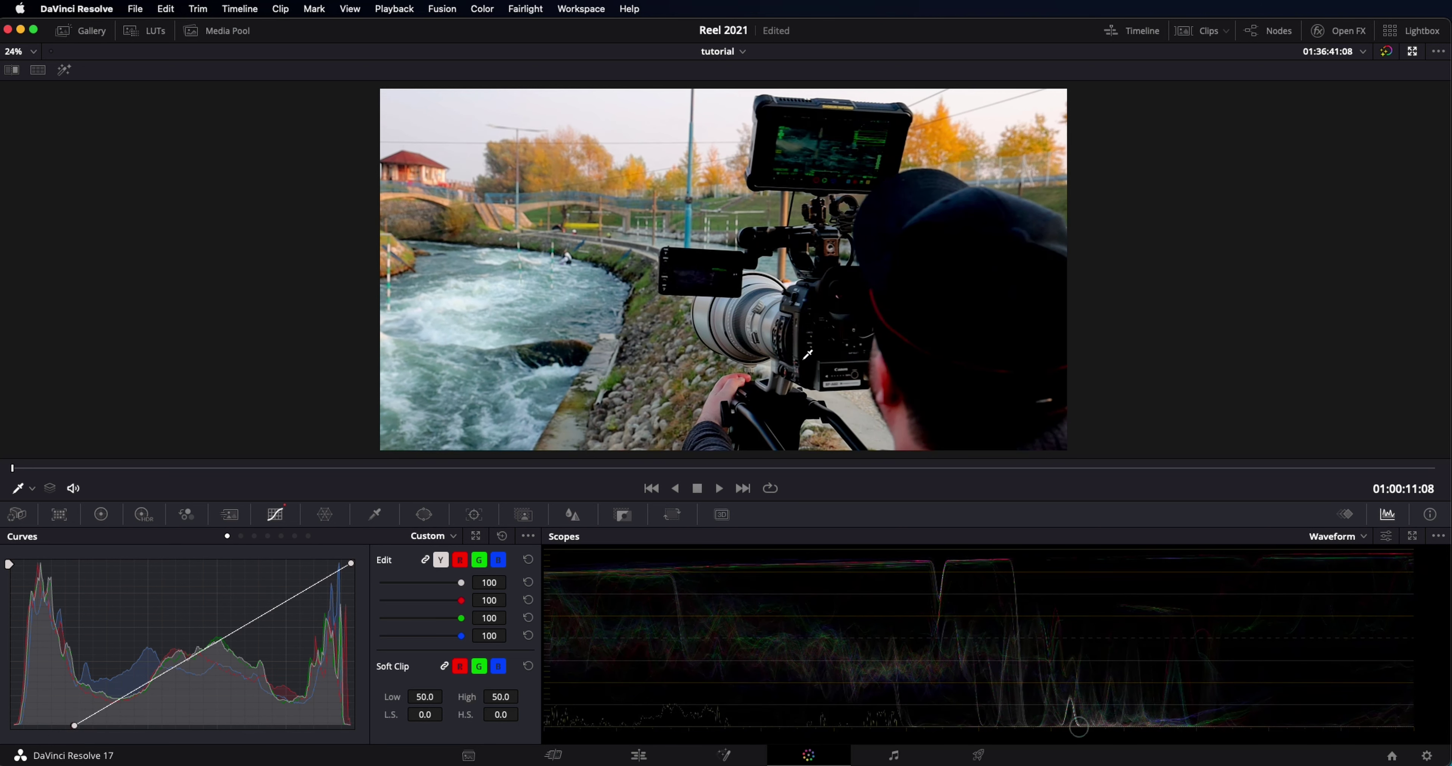
left_click_drag(72, 725, 14, 725)
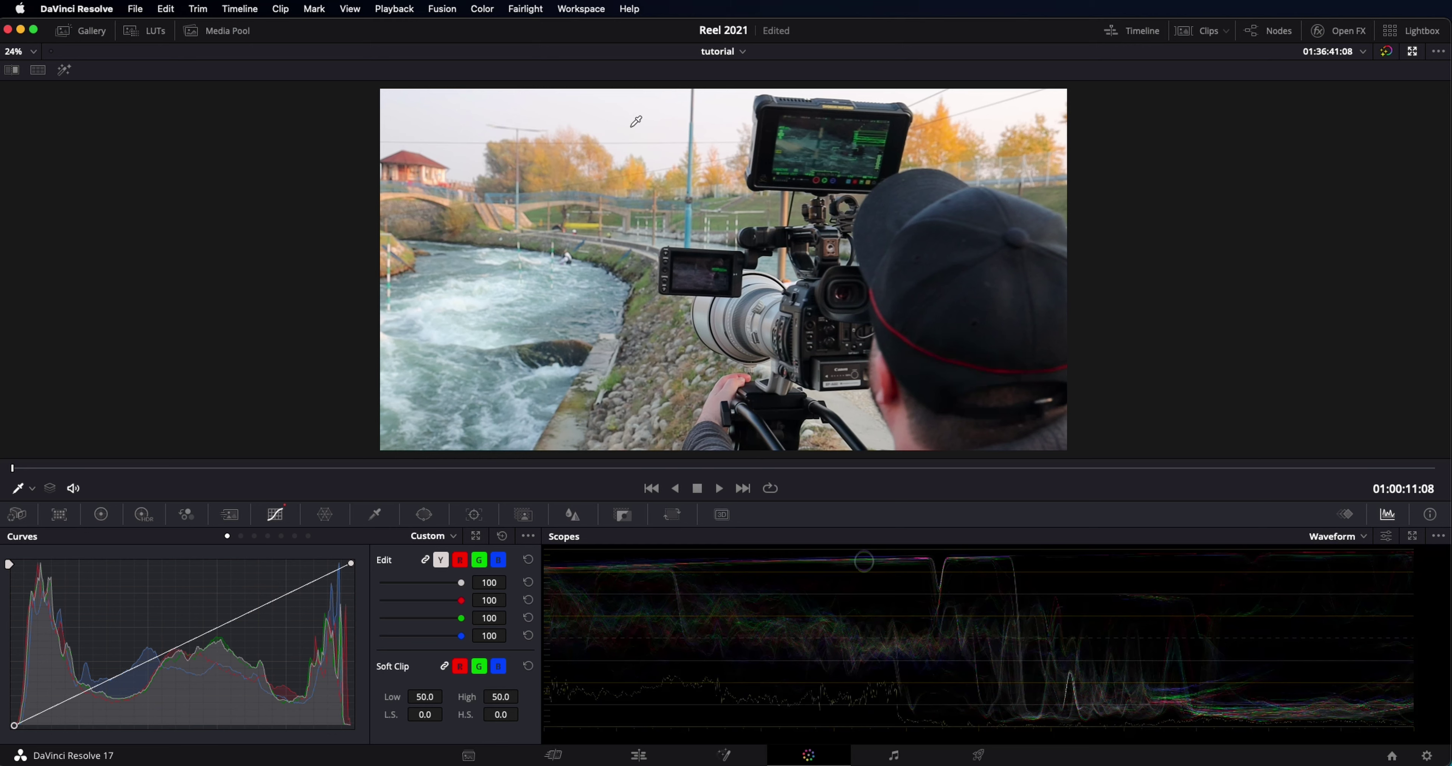
left_click_drag(351, 564, 279, 563)
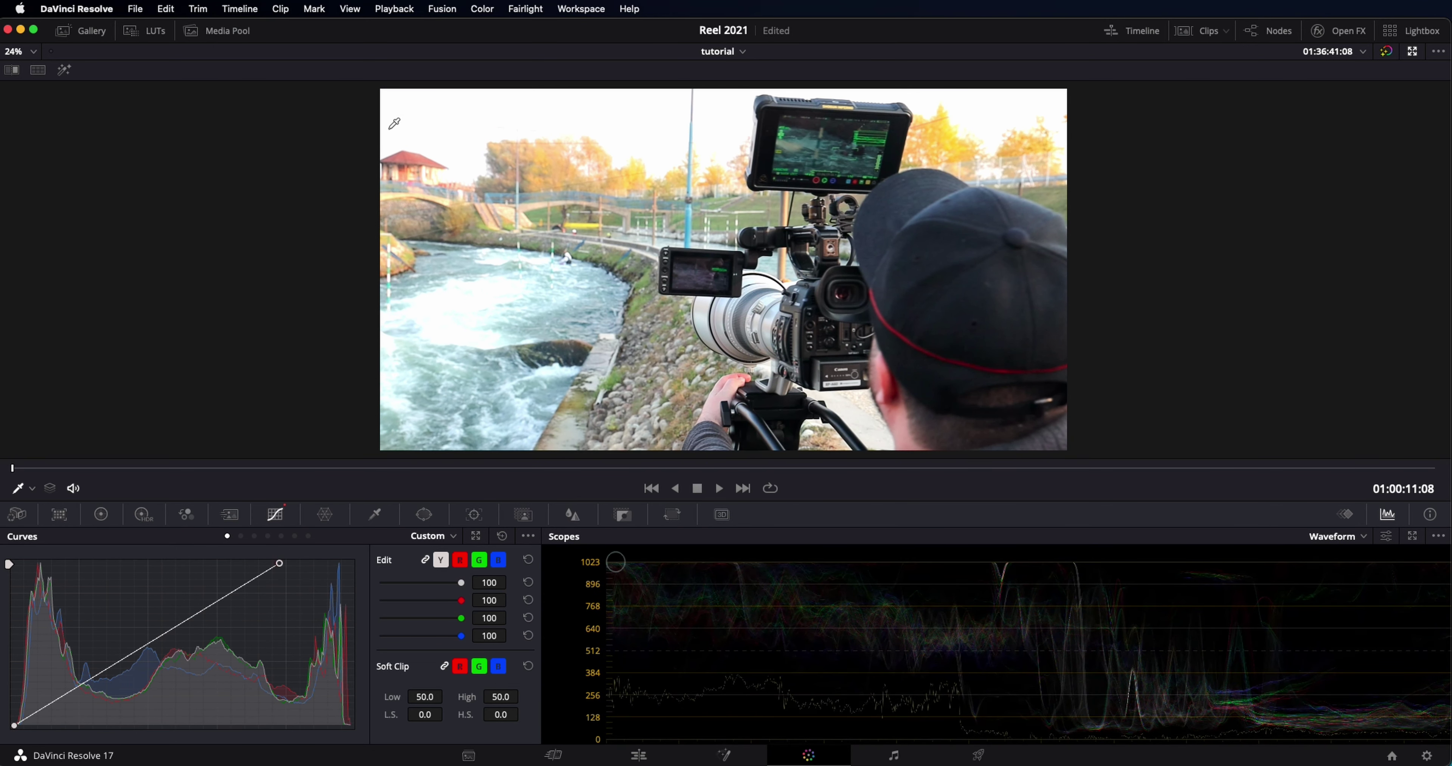
scroll(541, 279, "down", 1)
scroll(487, 294, "down", 1)
scroll(487, 294, "up", 3)
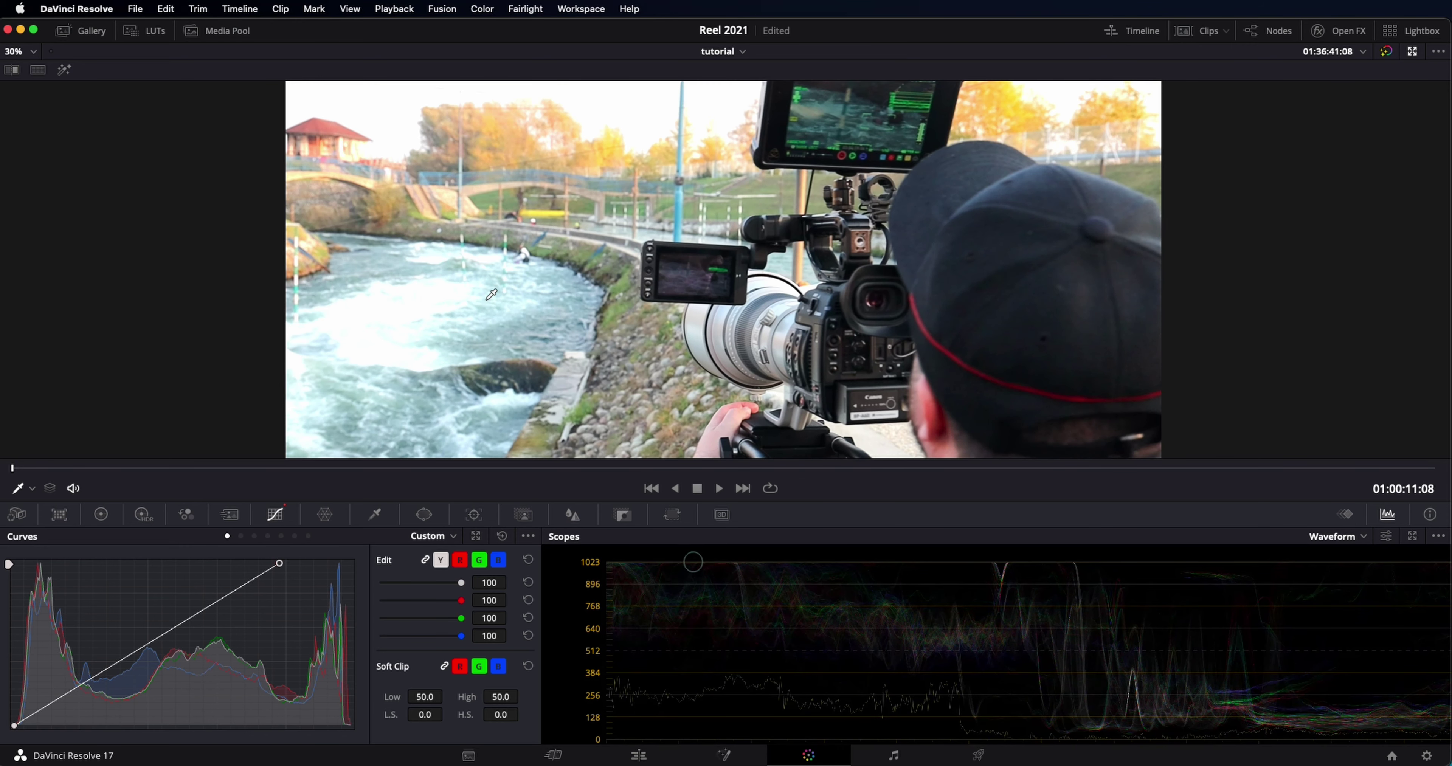
mouse_move(281, 565)
left_mouse_down()
mouse_move(350, 552)
mouse_move(342, 563)
left_mouse_up()
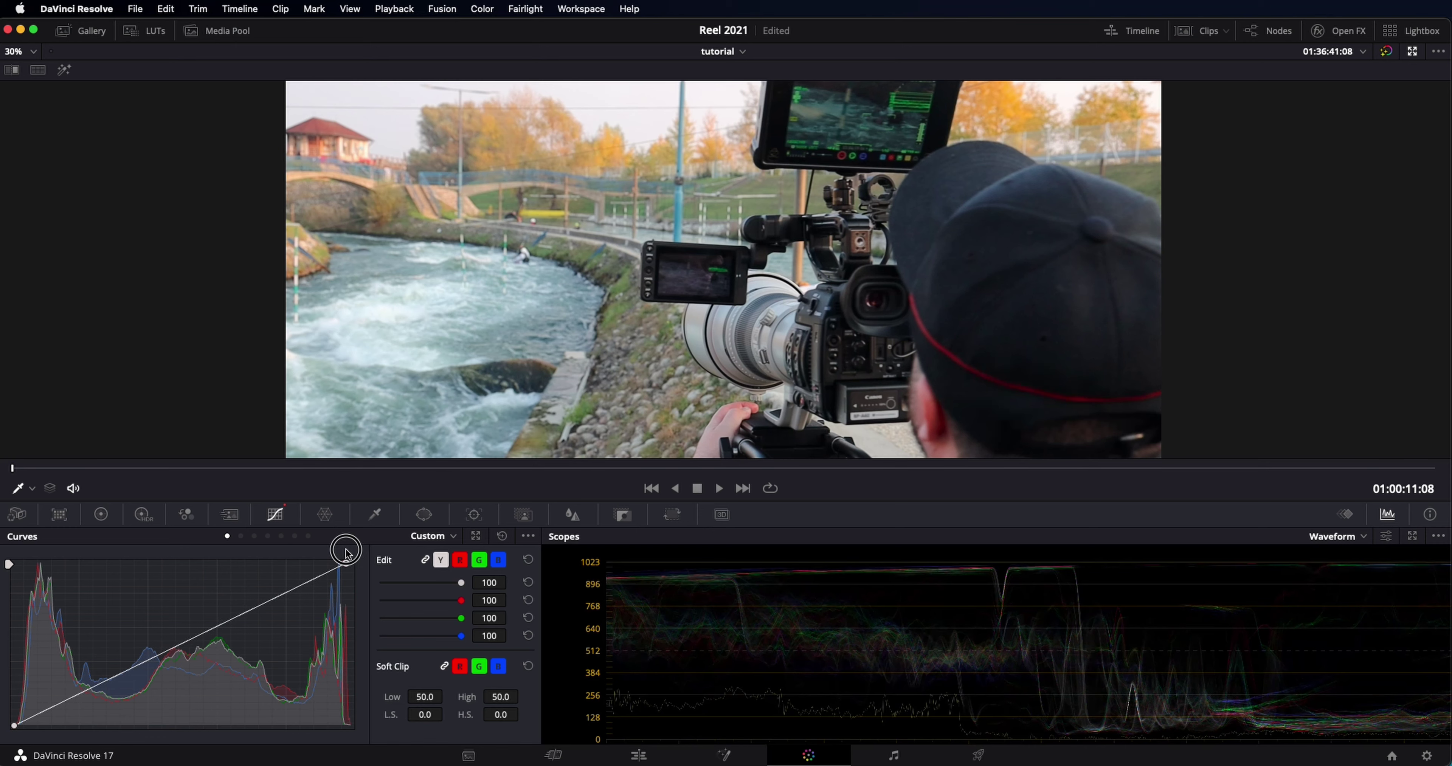
left_click_drag(15, 727, 19, 725)
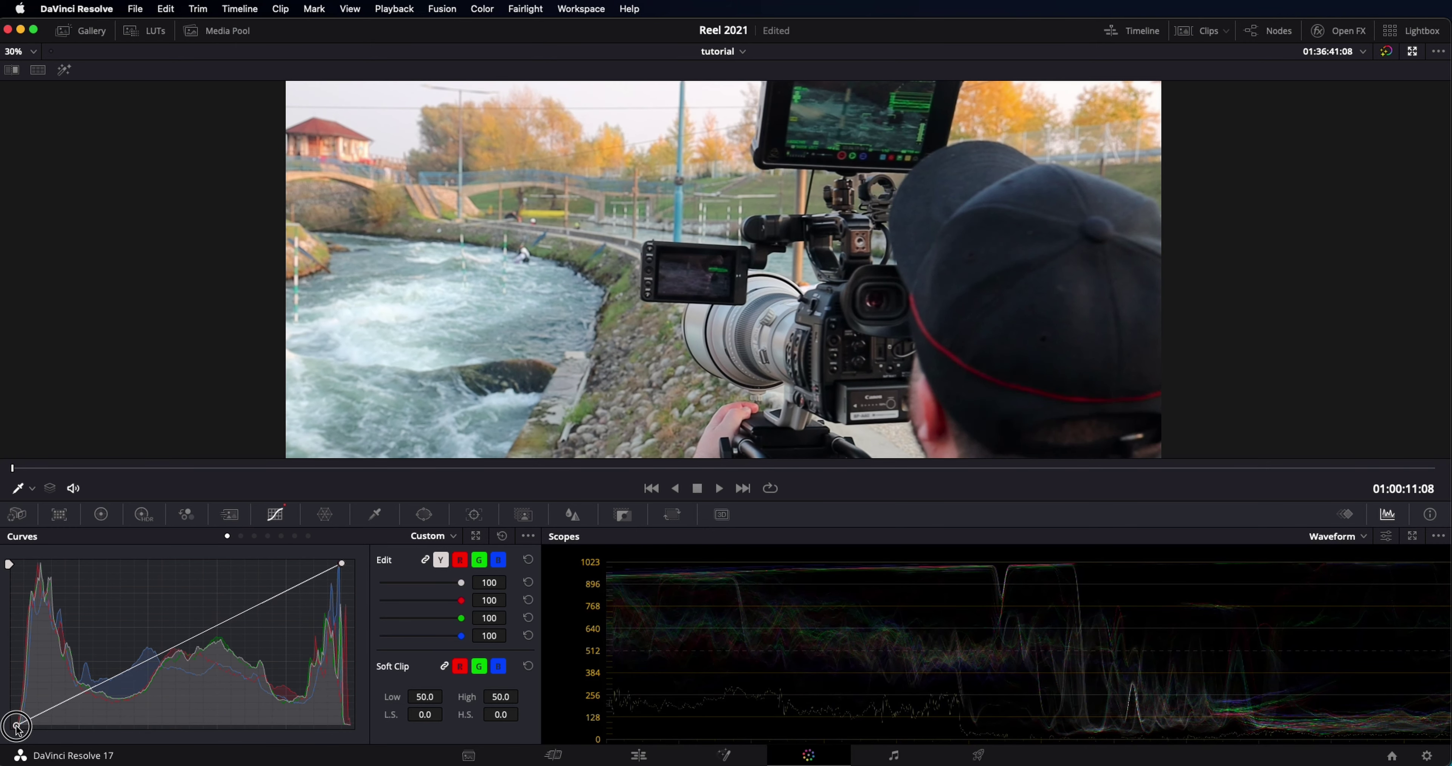
- Add a shadow point pulled down and an upper-mid point pushed up for an S-curve
left_click(98, 687)
left_click_drag(98, 688, 103, 694)
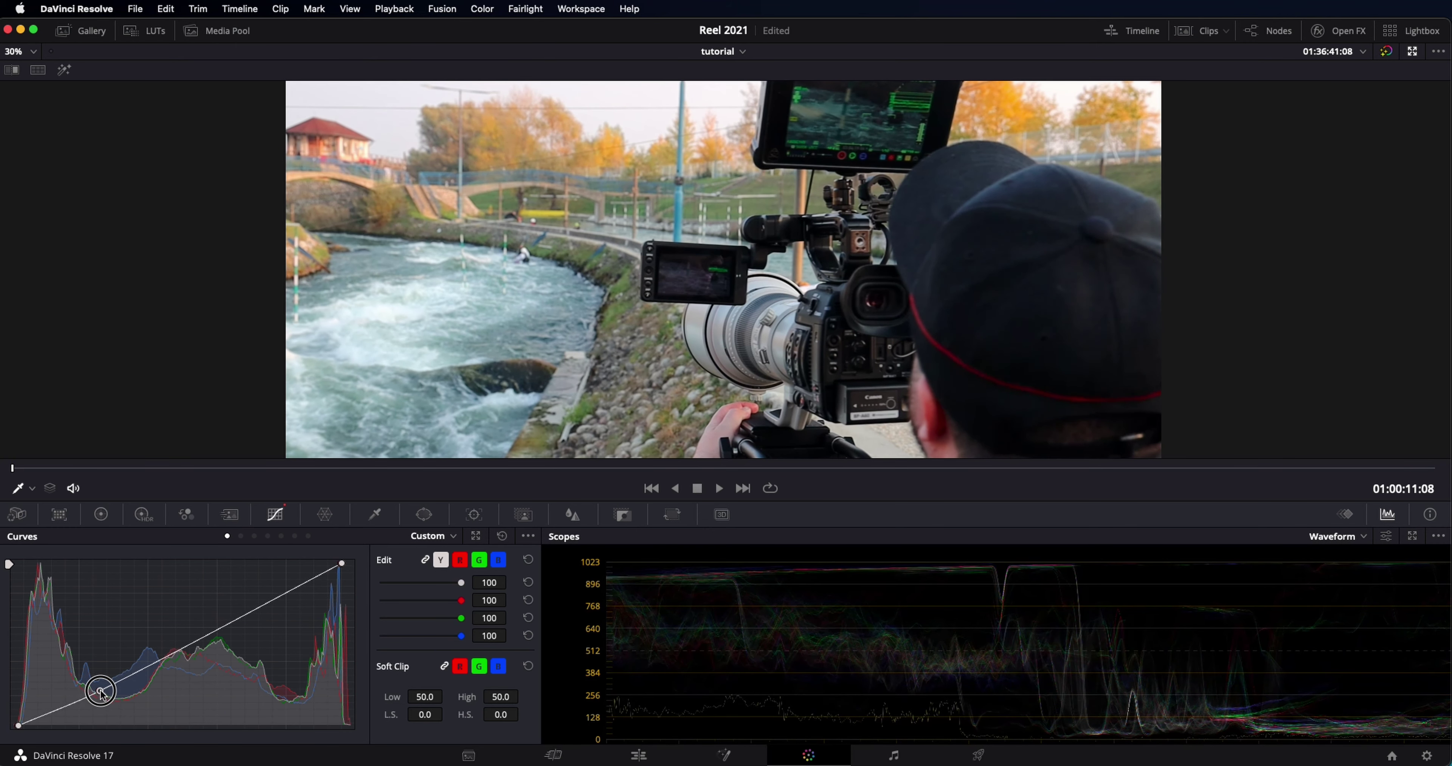
left_click_drag(260, 619, 241, 606)
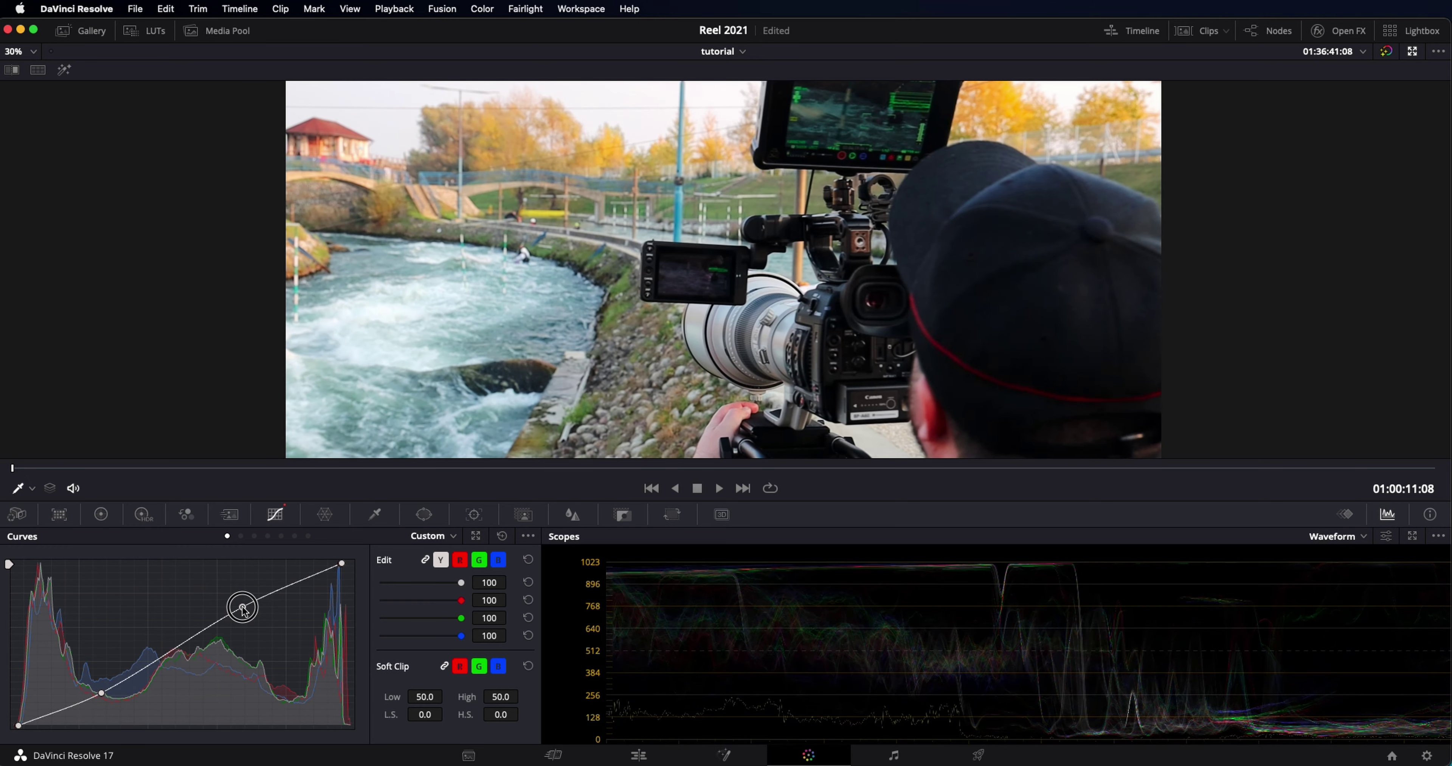
scroll(522, 253, "down", 4)
scroll(518, 254, "up", 3)
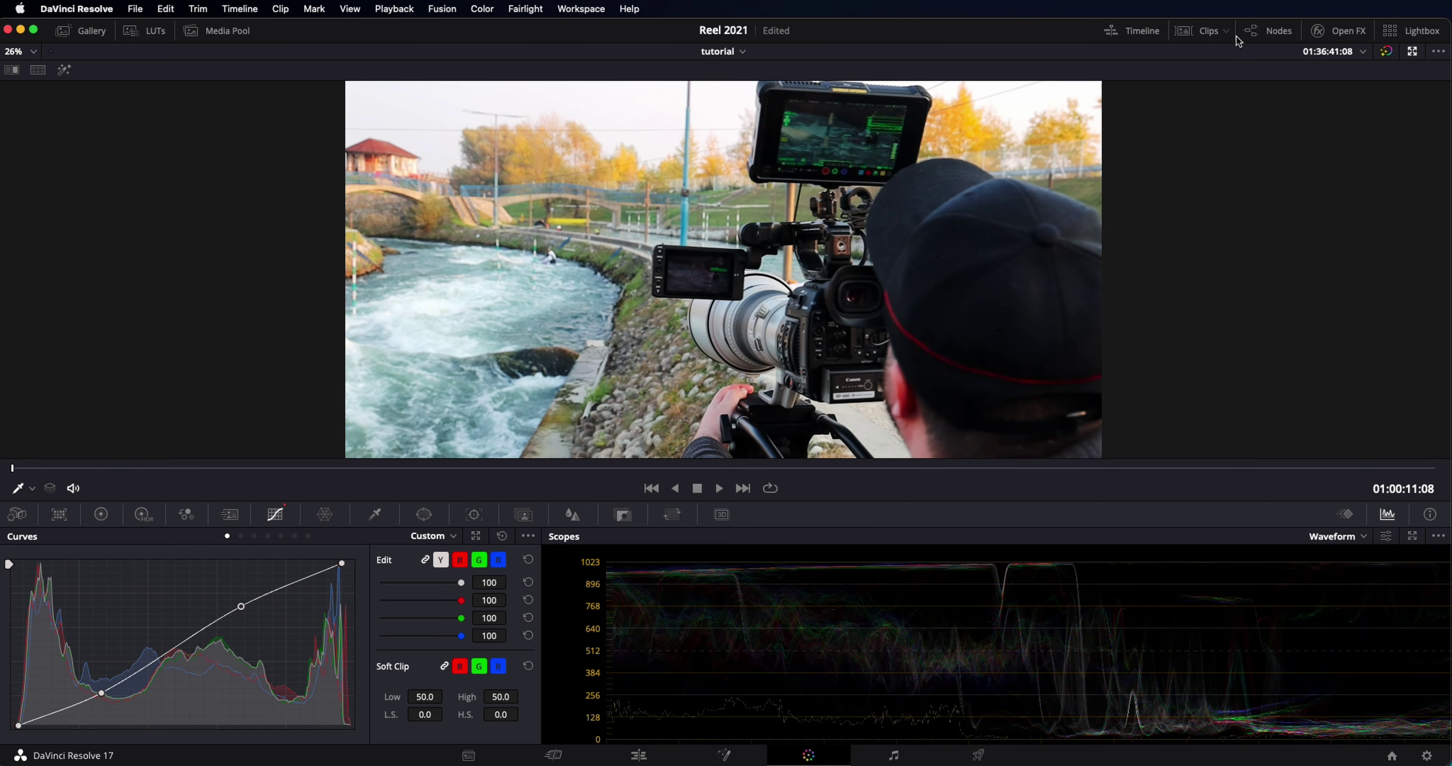
- Load night-time clip 04 in the enlarged viewer and scrub through its dark frames
left_click(1411, 53)
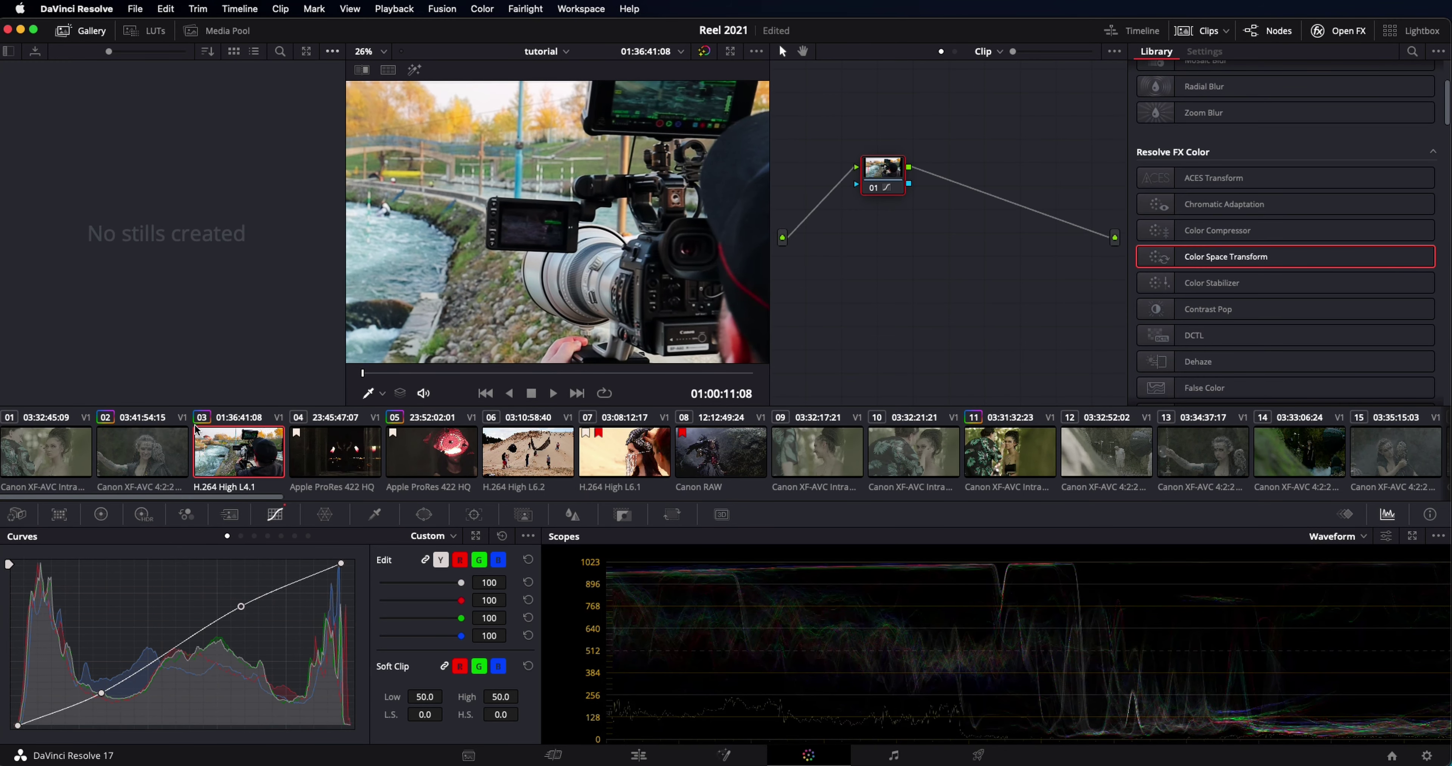
left_click(326, 458)
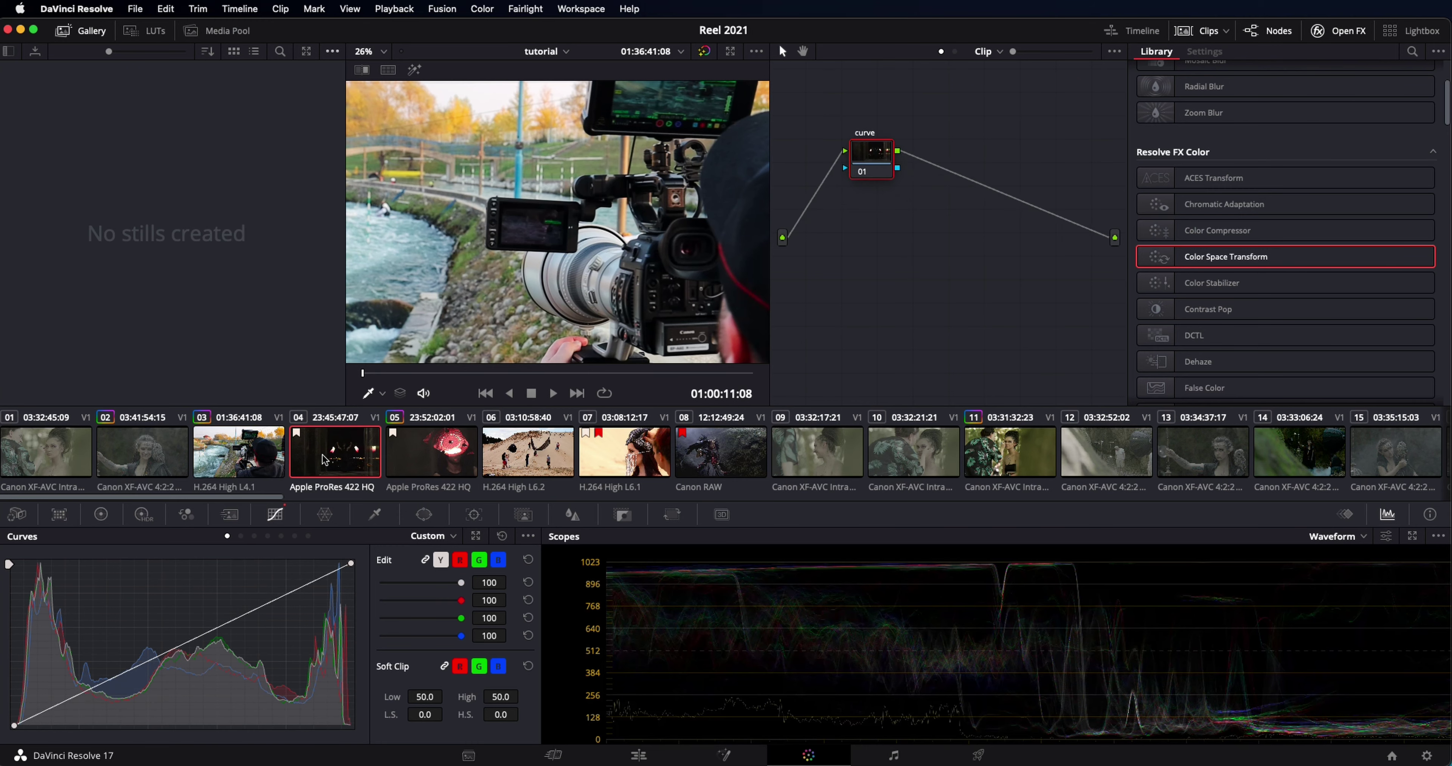
left_click(728, 53)
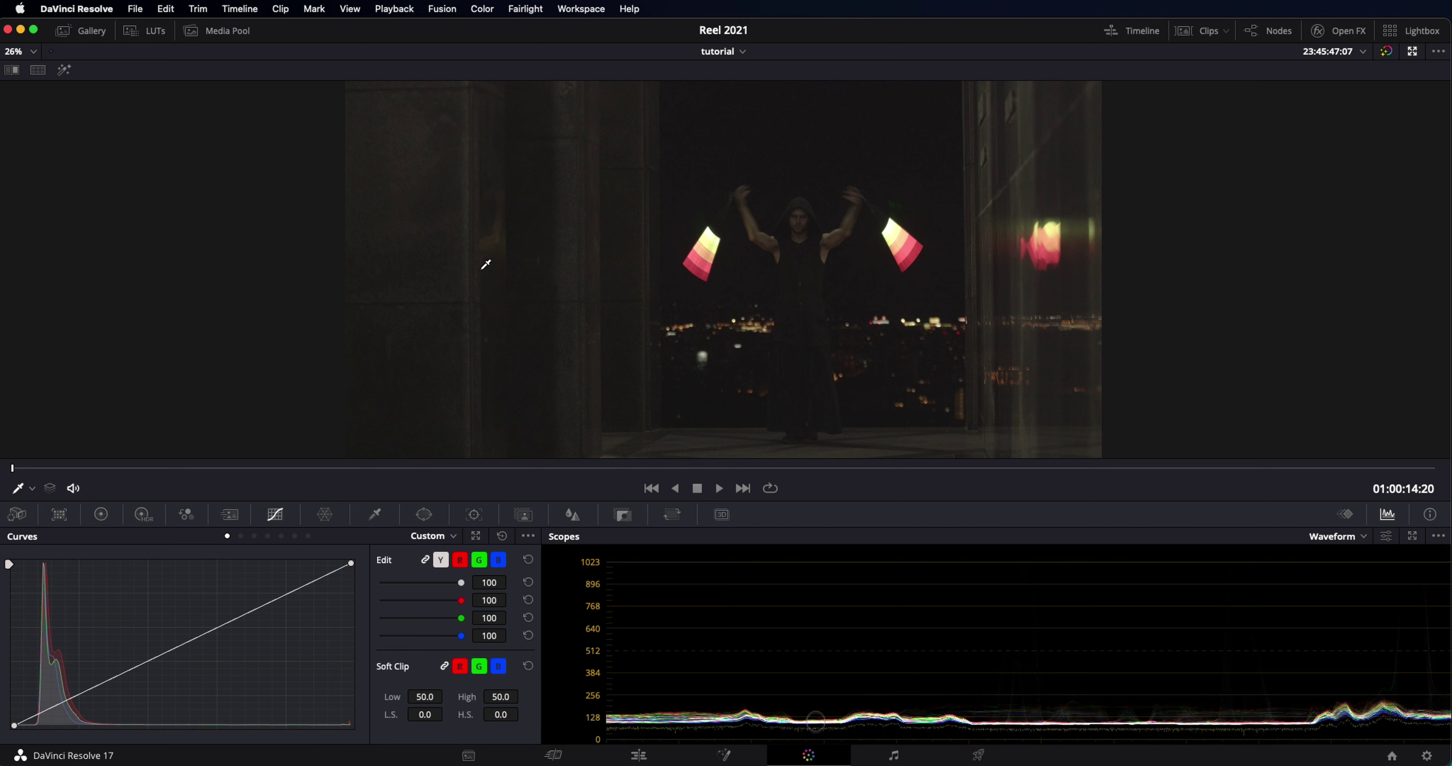
key("Right")
key("Right")
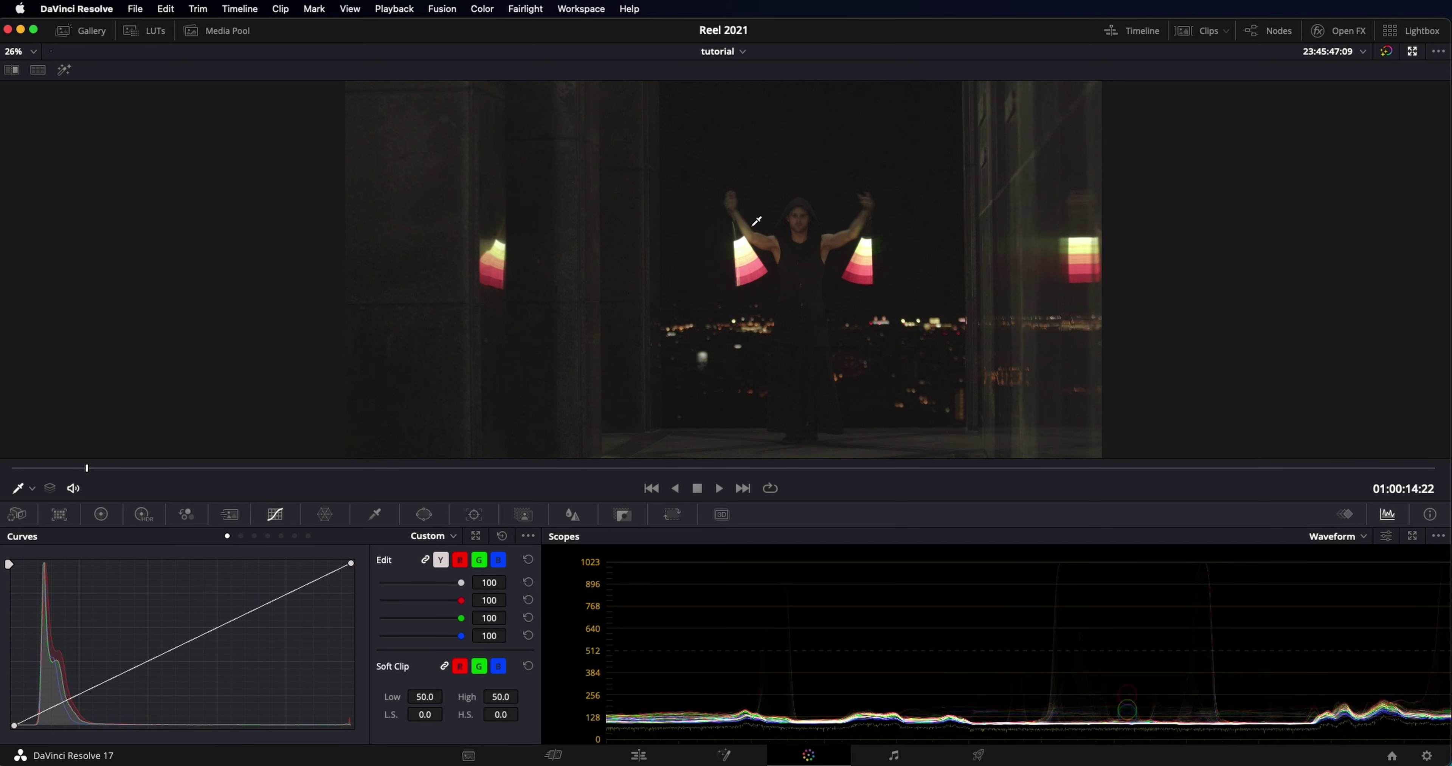
mouse_move(88, 468)
left_mouse_down()
mouse_move(780, 476)
mouse_move(124, 463)
mouse_move(336, 467)
mouse_move(130, 465)
mouse_move(333, 459)
mouse_move(281, 463)
left_mouse_up()
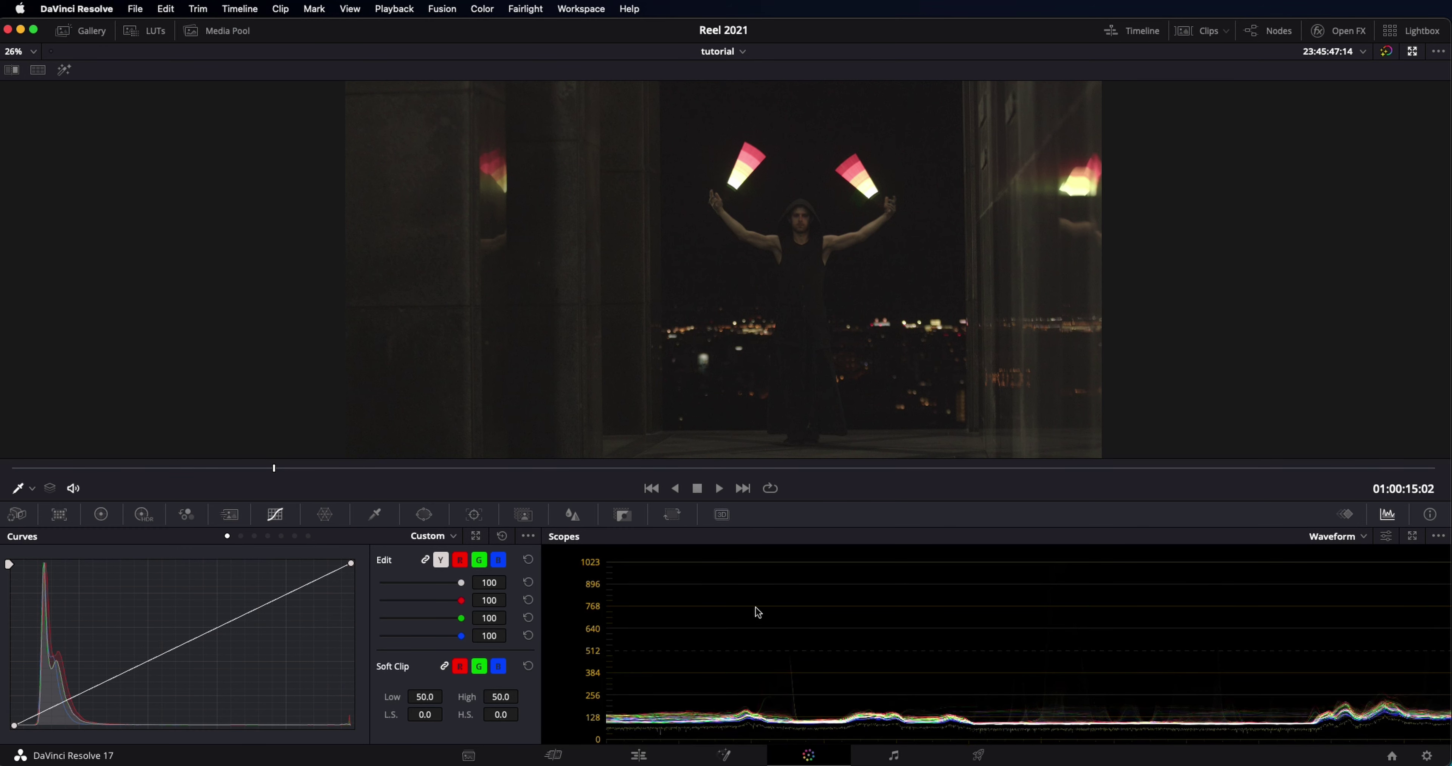
left_click(1411, 52)
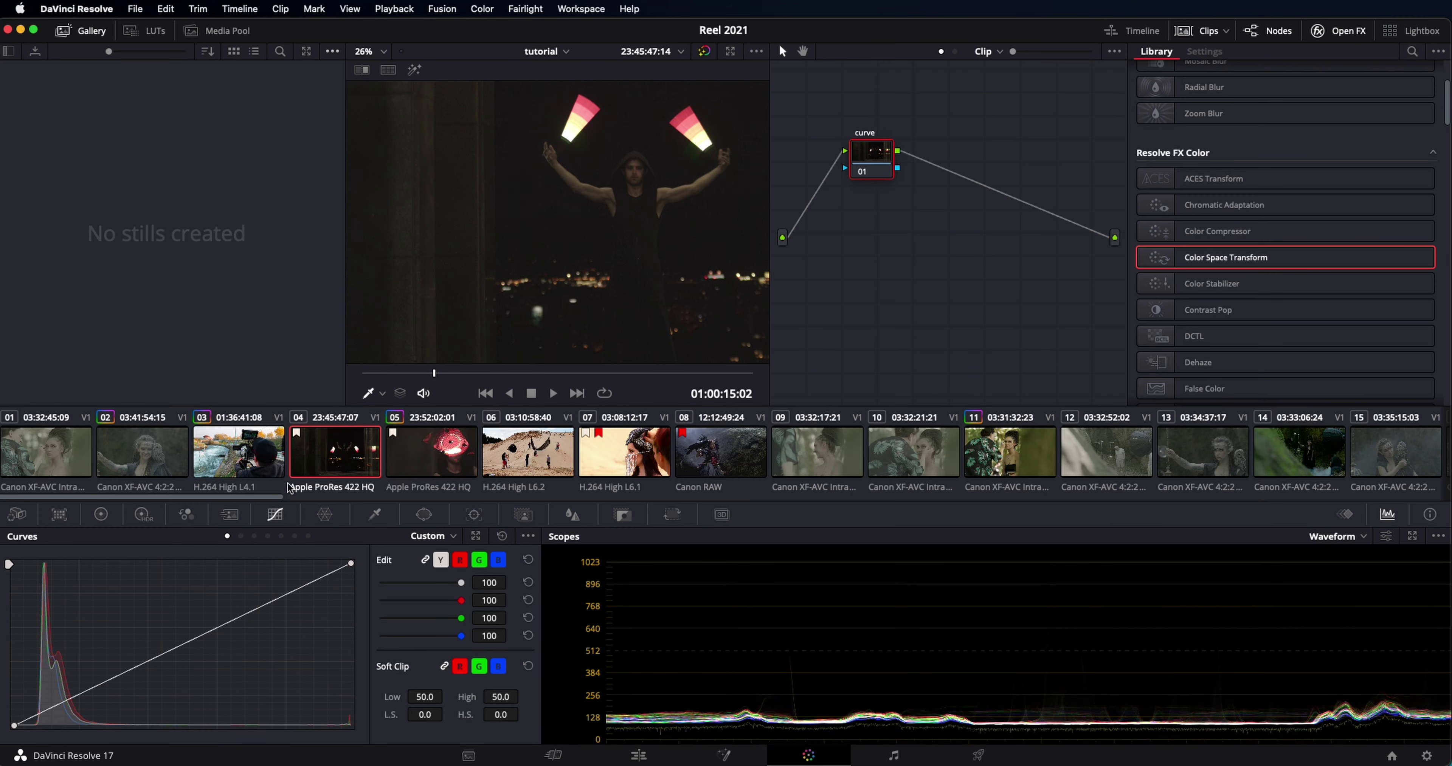
- Raise the Waveform brightness, then show night clip 04 in the Enhanced Viewer
left_click(235, 459)
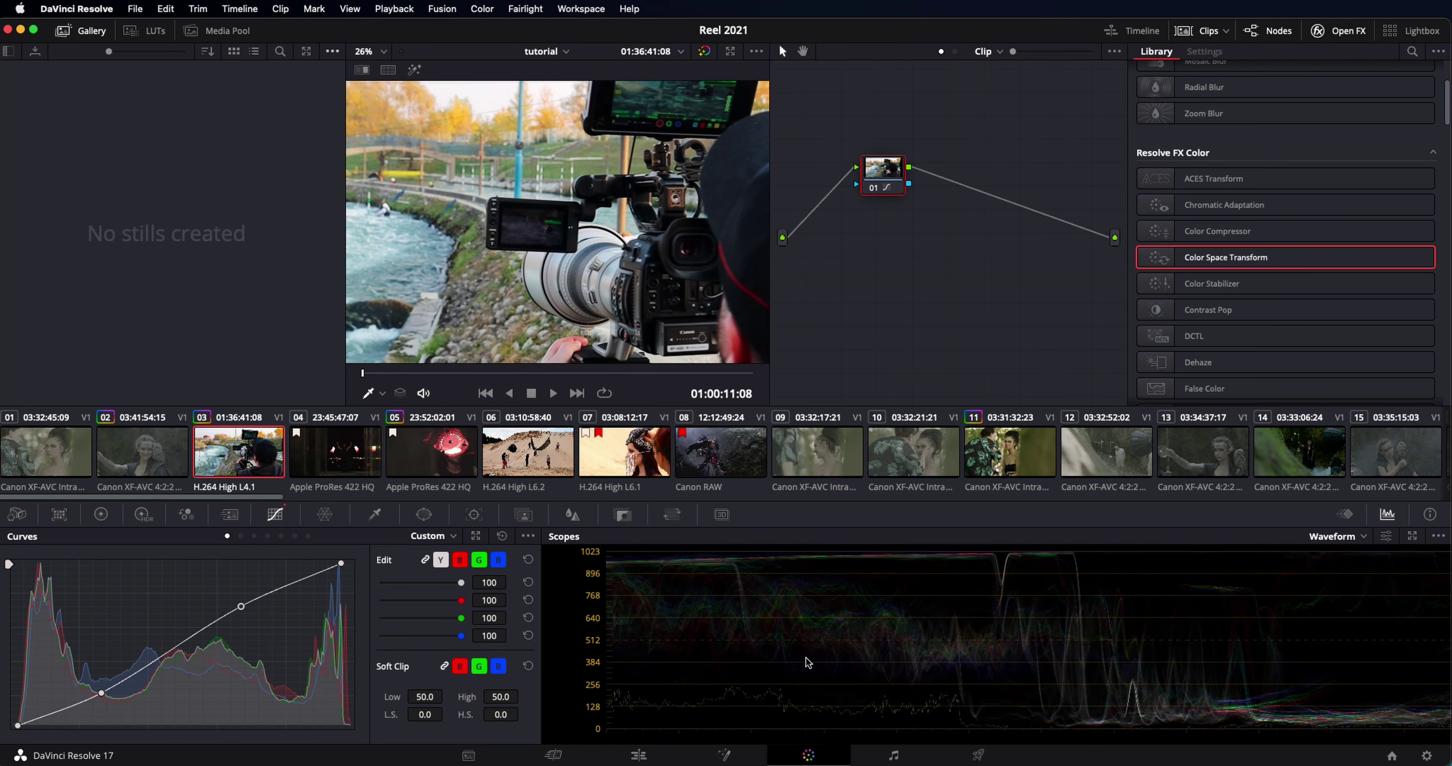
left_click(1384, 540)
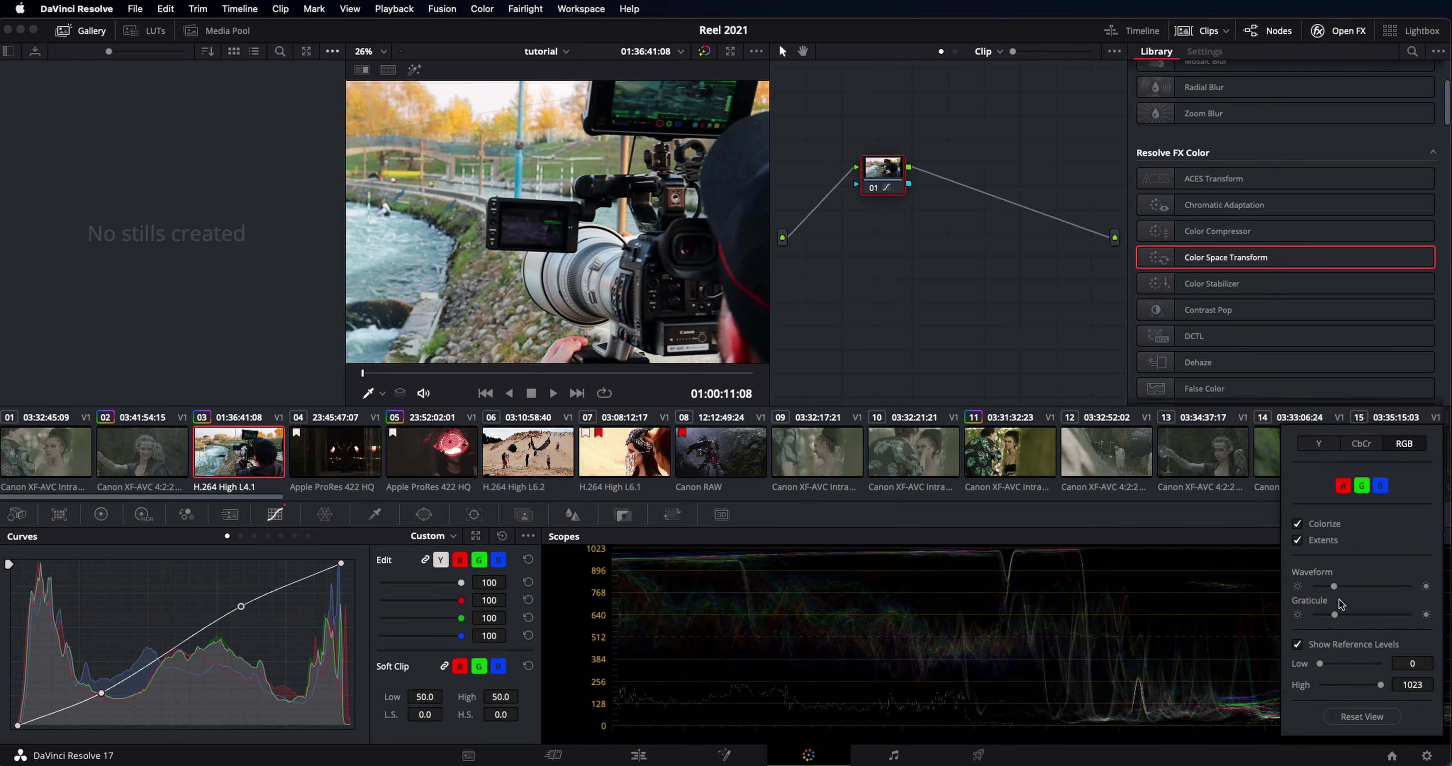
left_click_drag(1334, 586, 1409, 587)
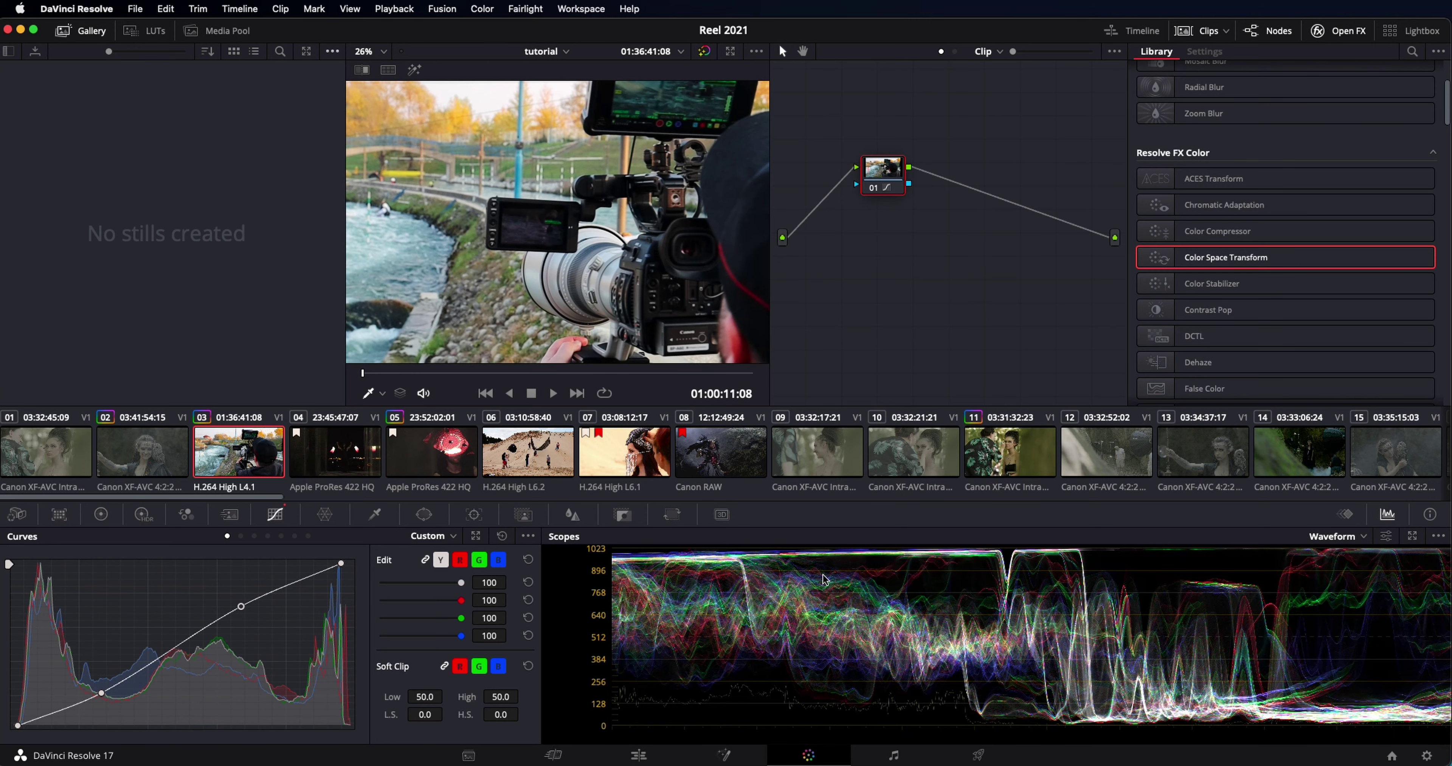
key("Down")
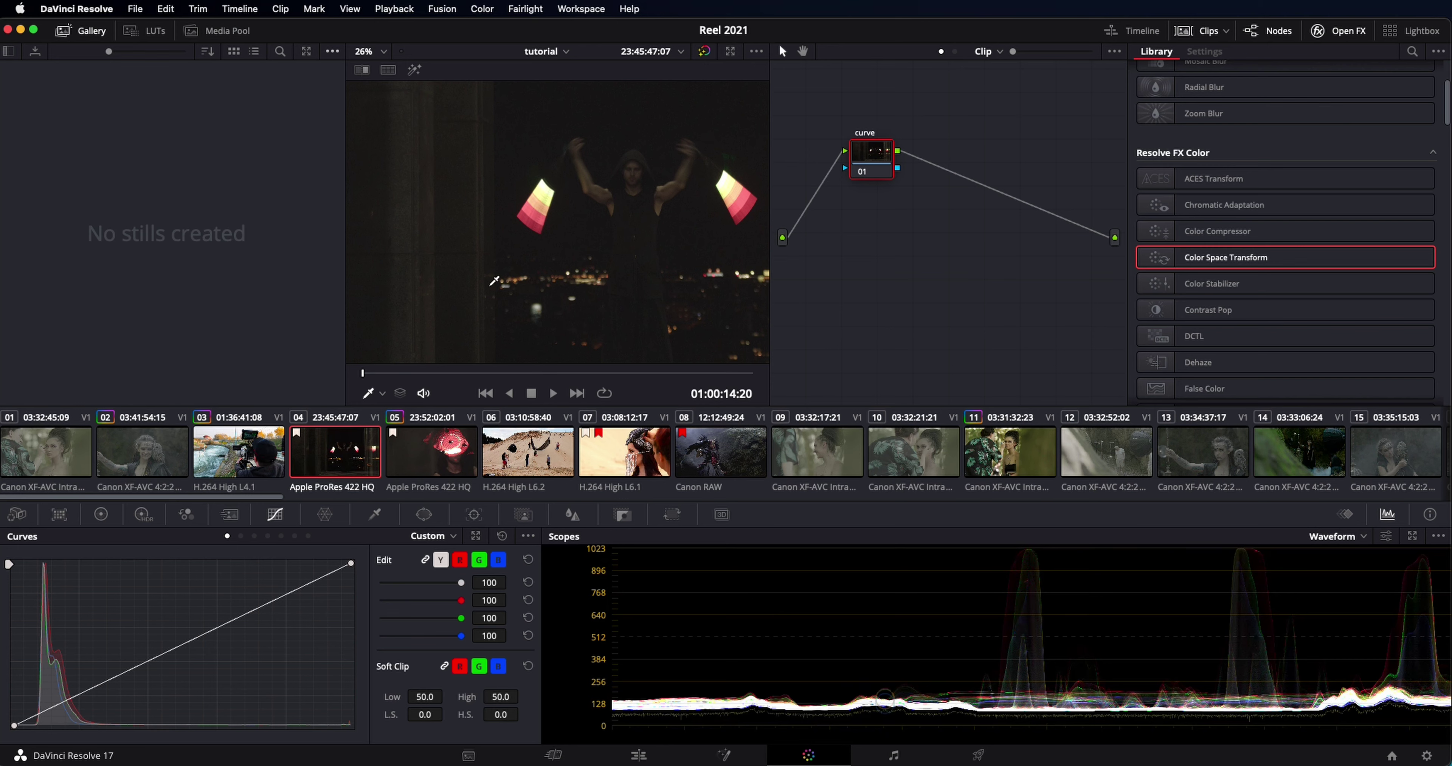
left_click(730, 51)
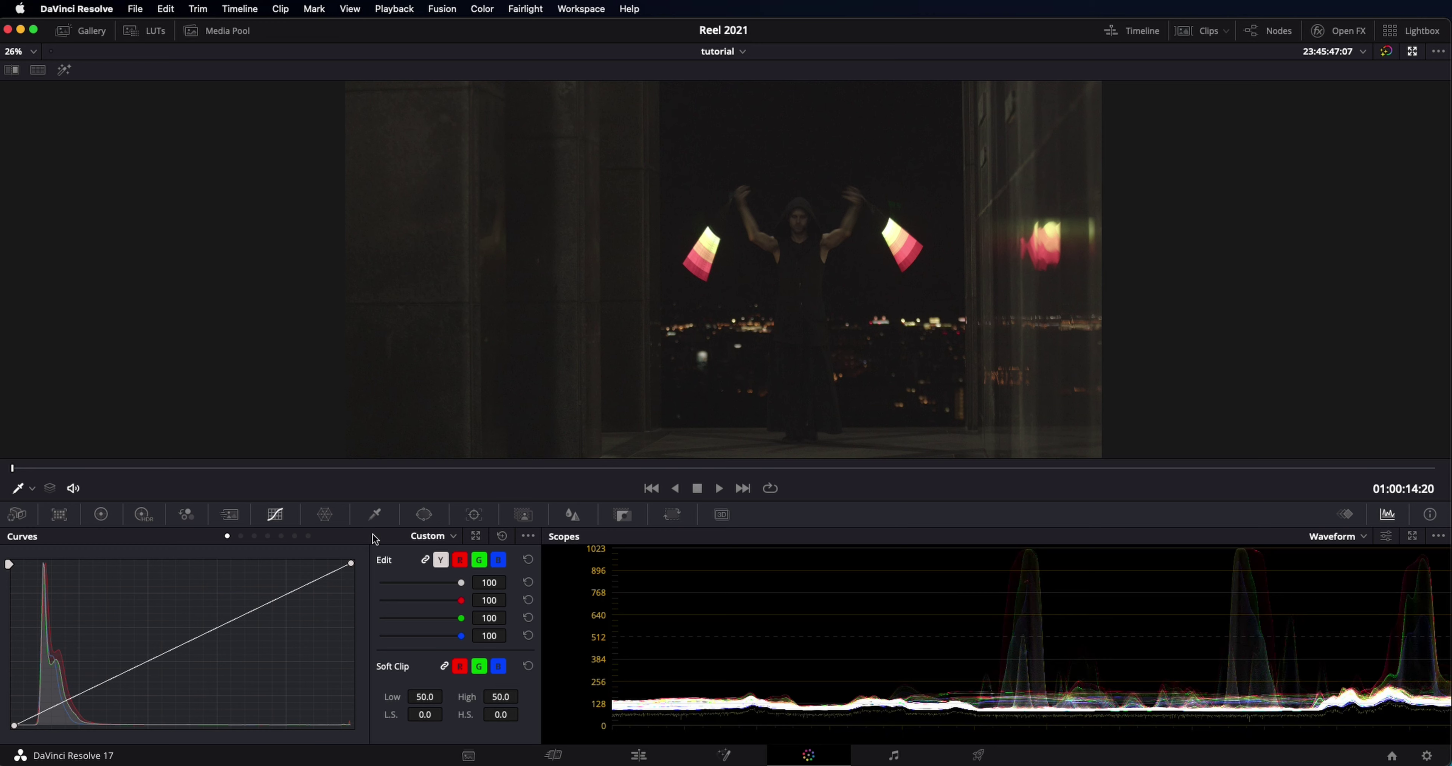
- Pull the white point far in, raise the black point, lift the mids and lower the shadows
left_click_drag(351, 565, 129, 541)
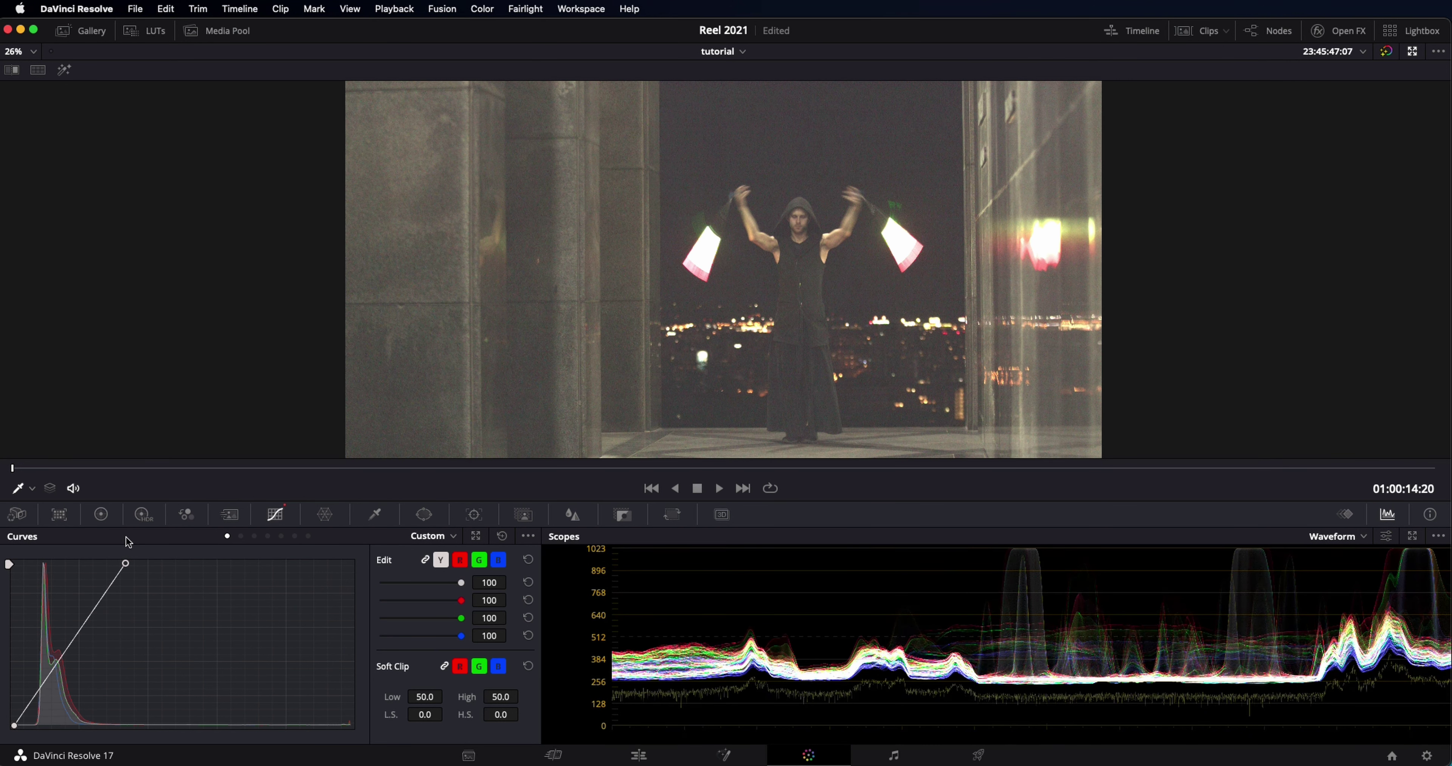
left_click_drag(17, 728, 33, 727)
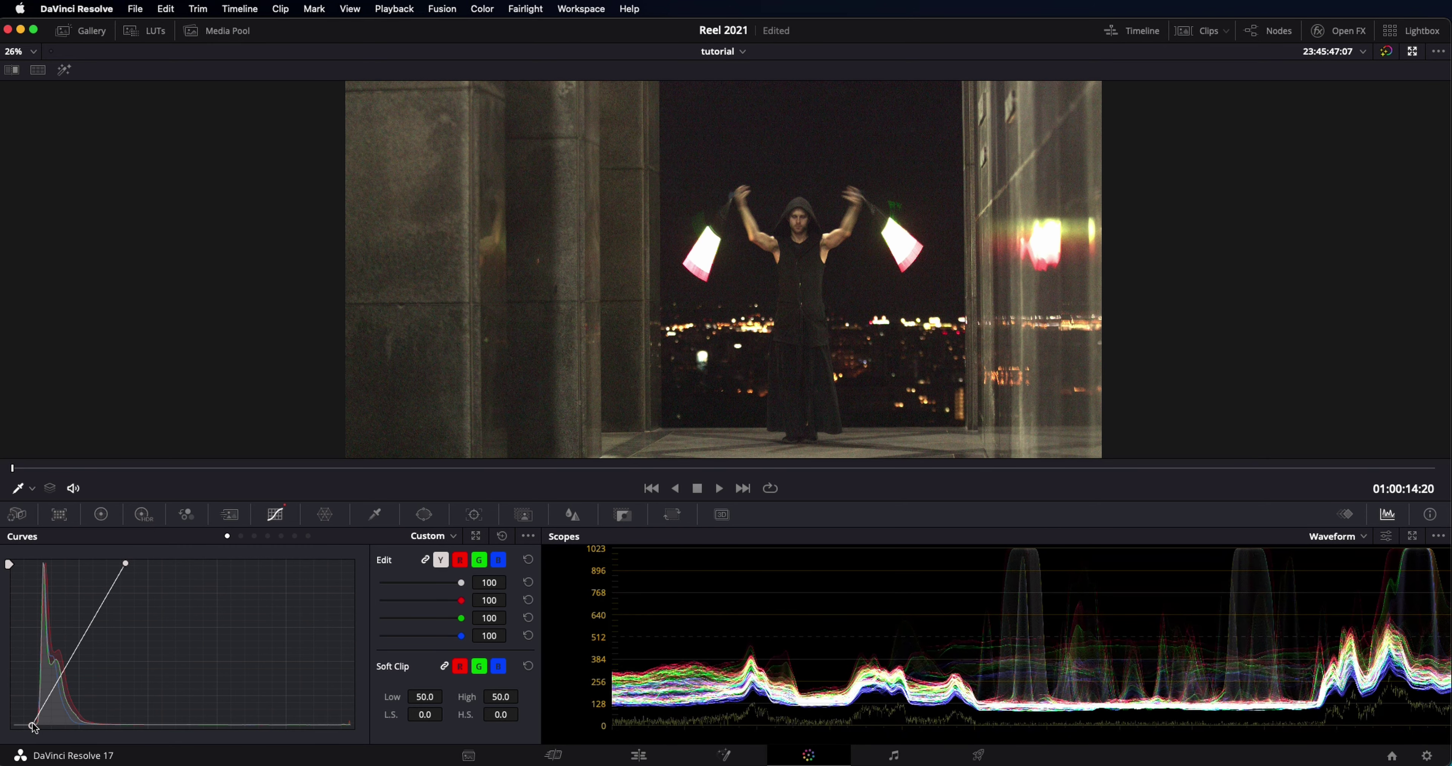
left_click_drag(107, 612, 94, 602)
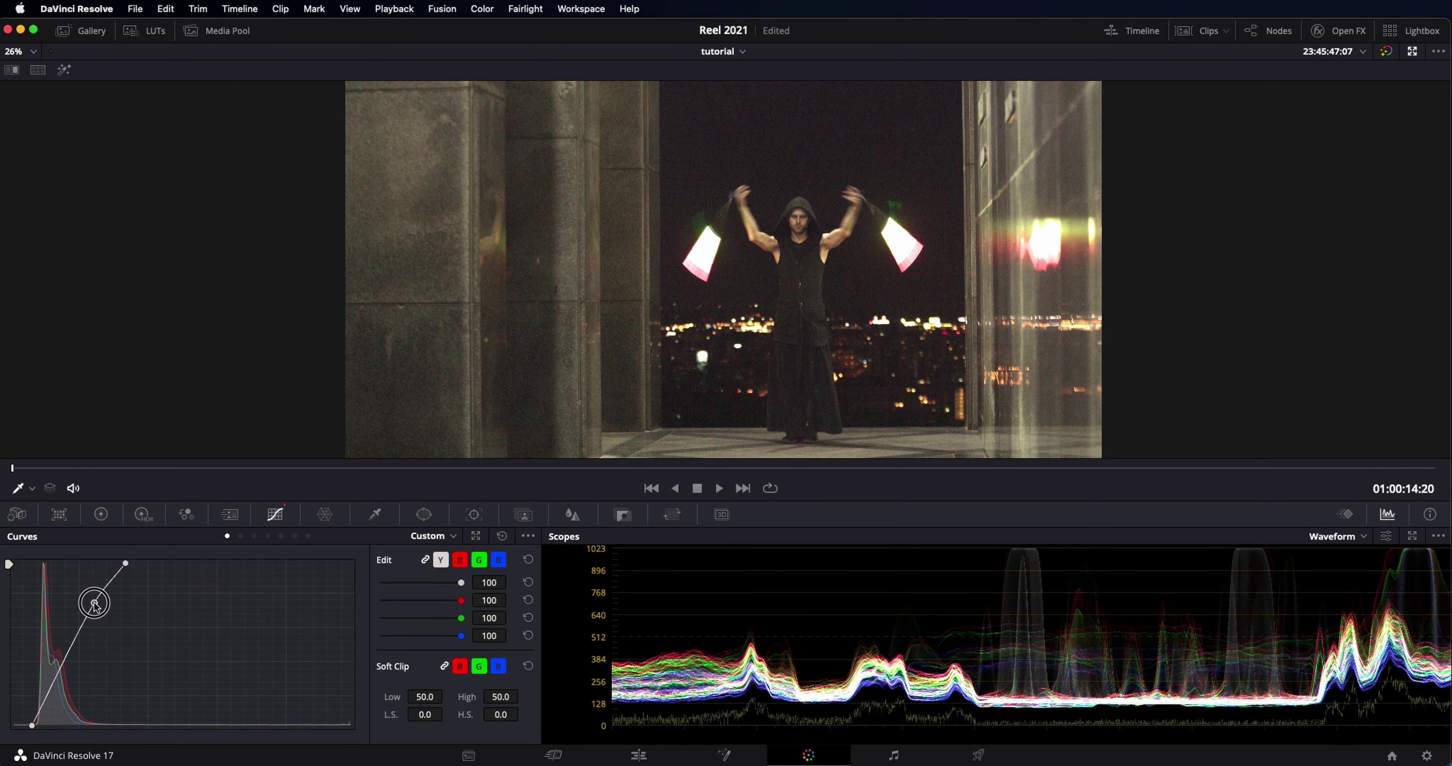
left_click_drag(49, 687, 59, 688)
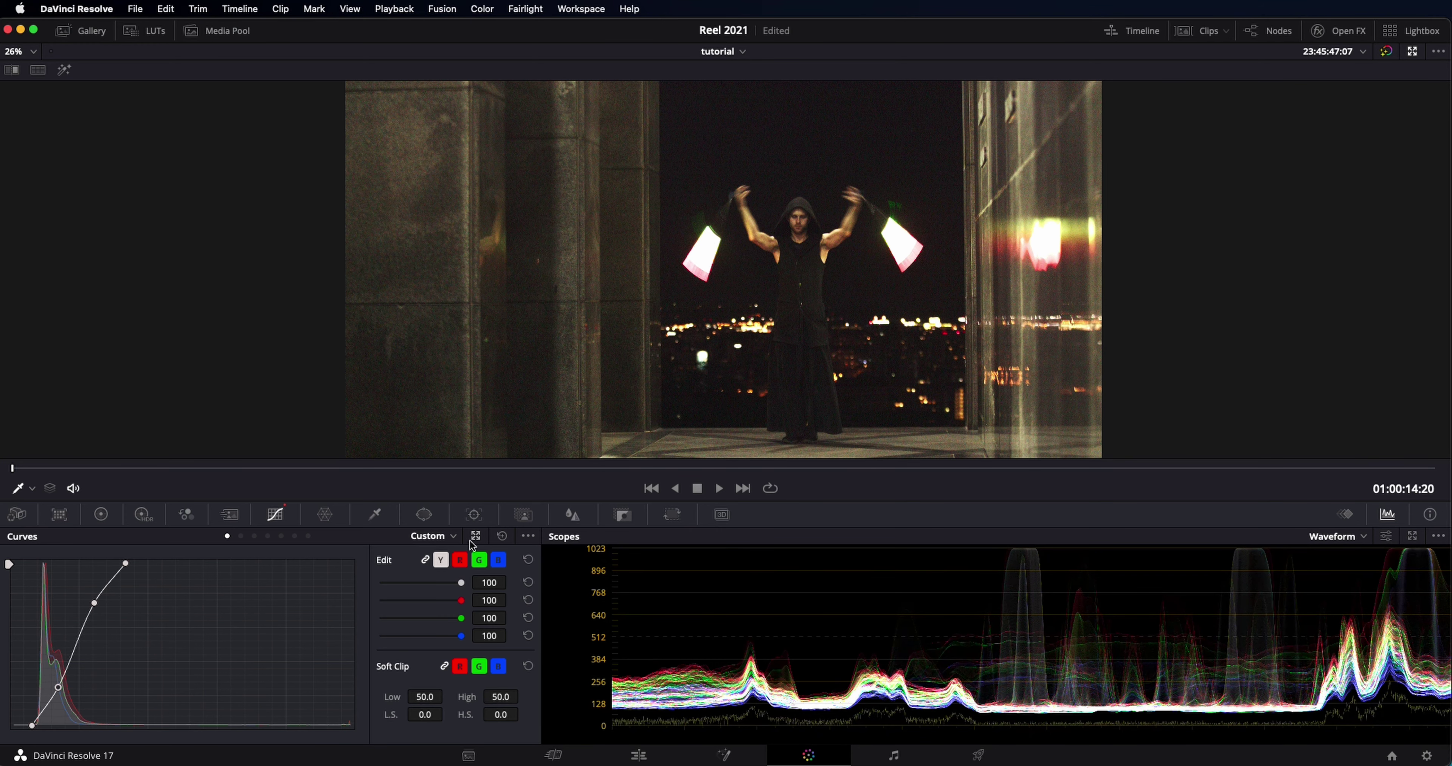
- Reset the night clip's luma curve and pull the white point in slightly
left_click(501, 536)
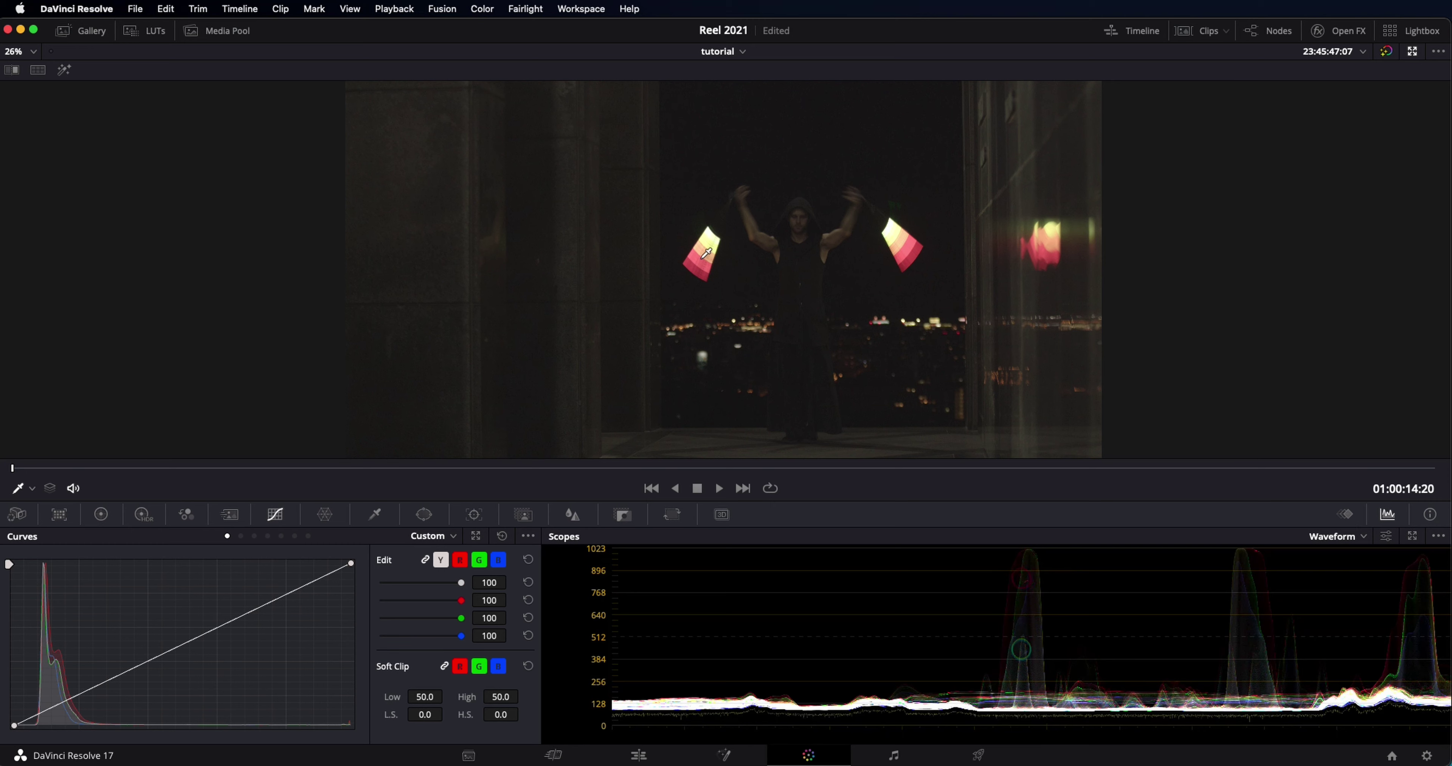
left_click_drag(350, 563, 337, 563)
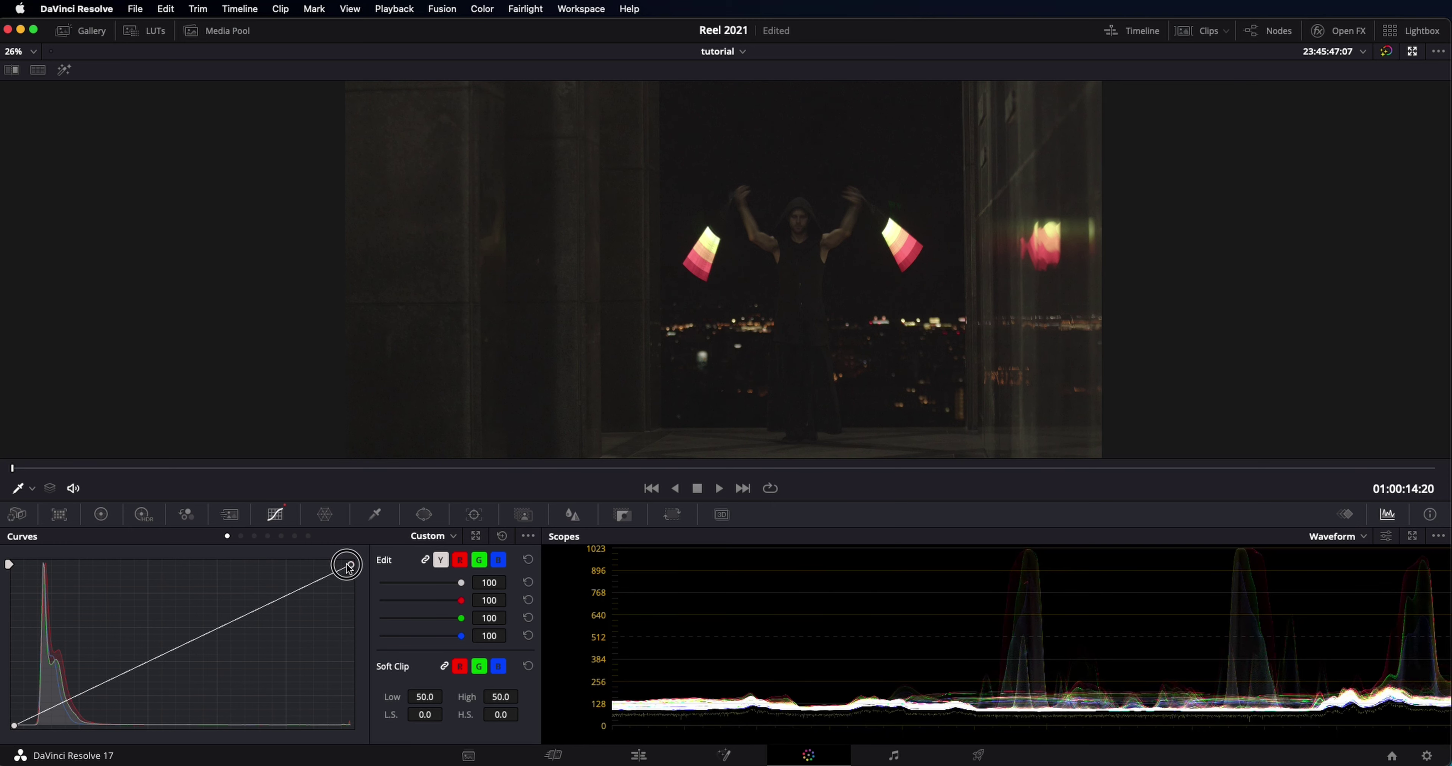
left_click_drag(338, 566, 314, 563)
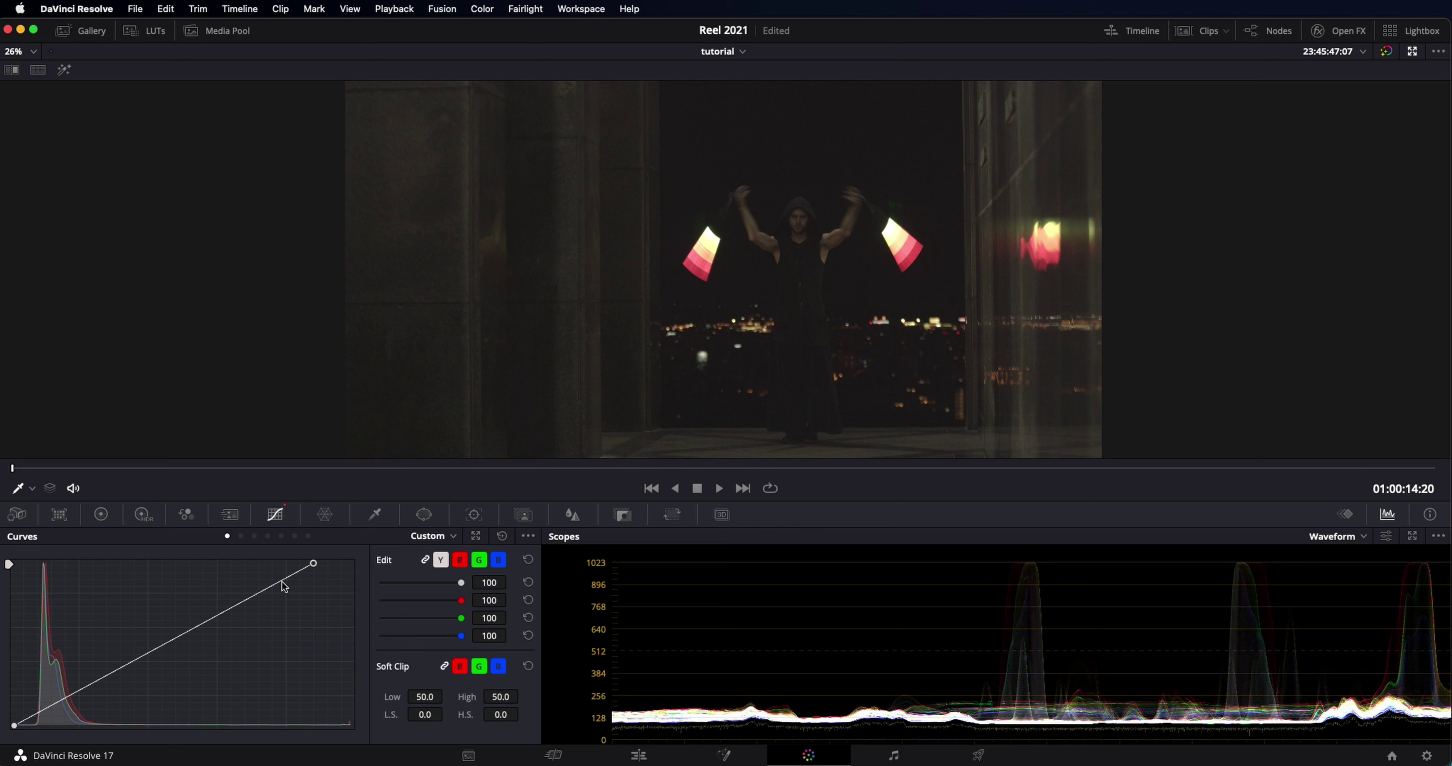
- Add an upper-curve point for a gentle midtone lift and nudge the black point right
left_click(242, 604)
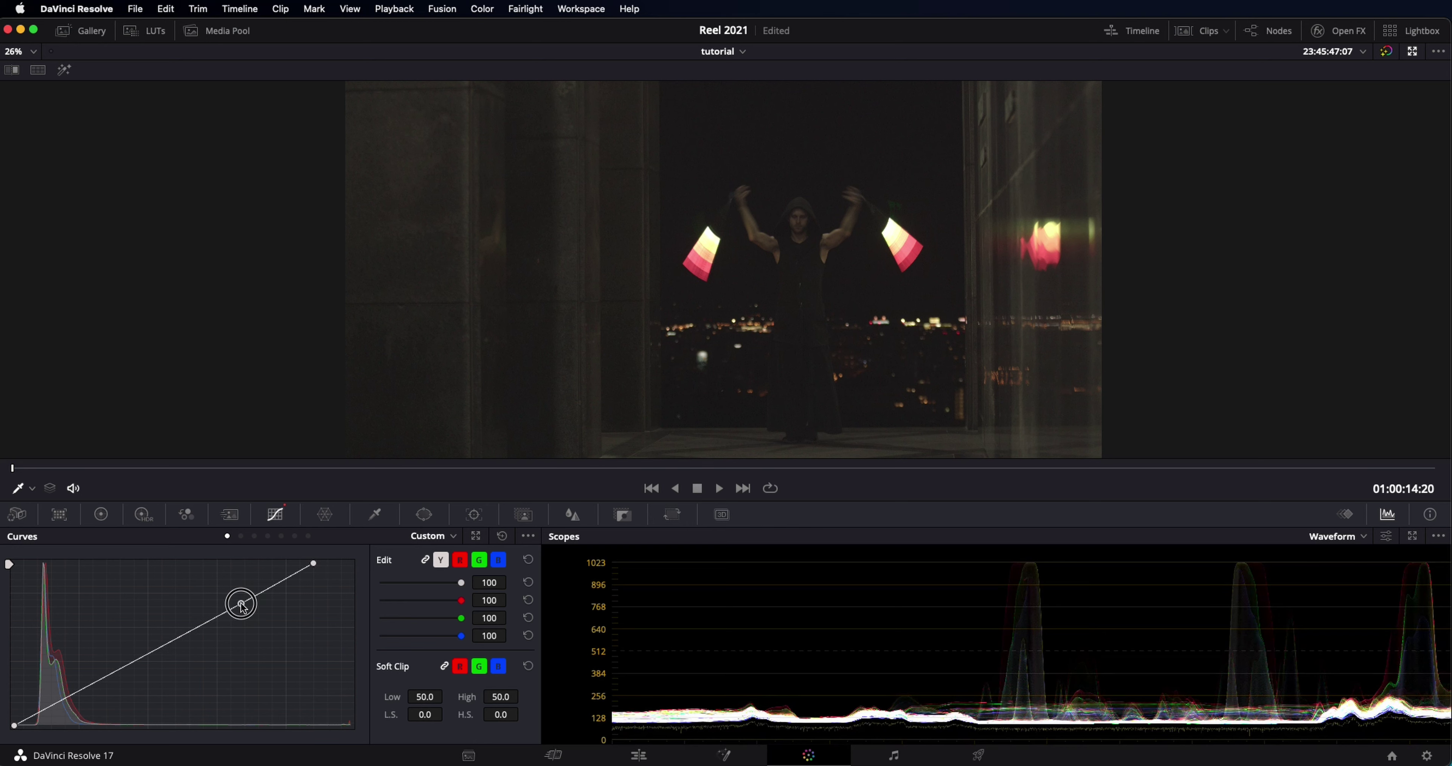
left_click_drag(242, 605, 225, 596)
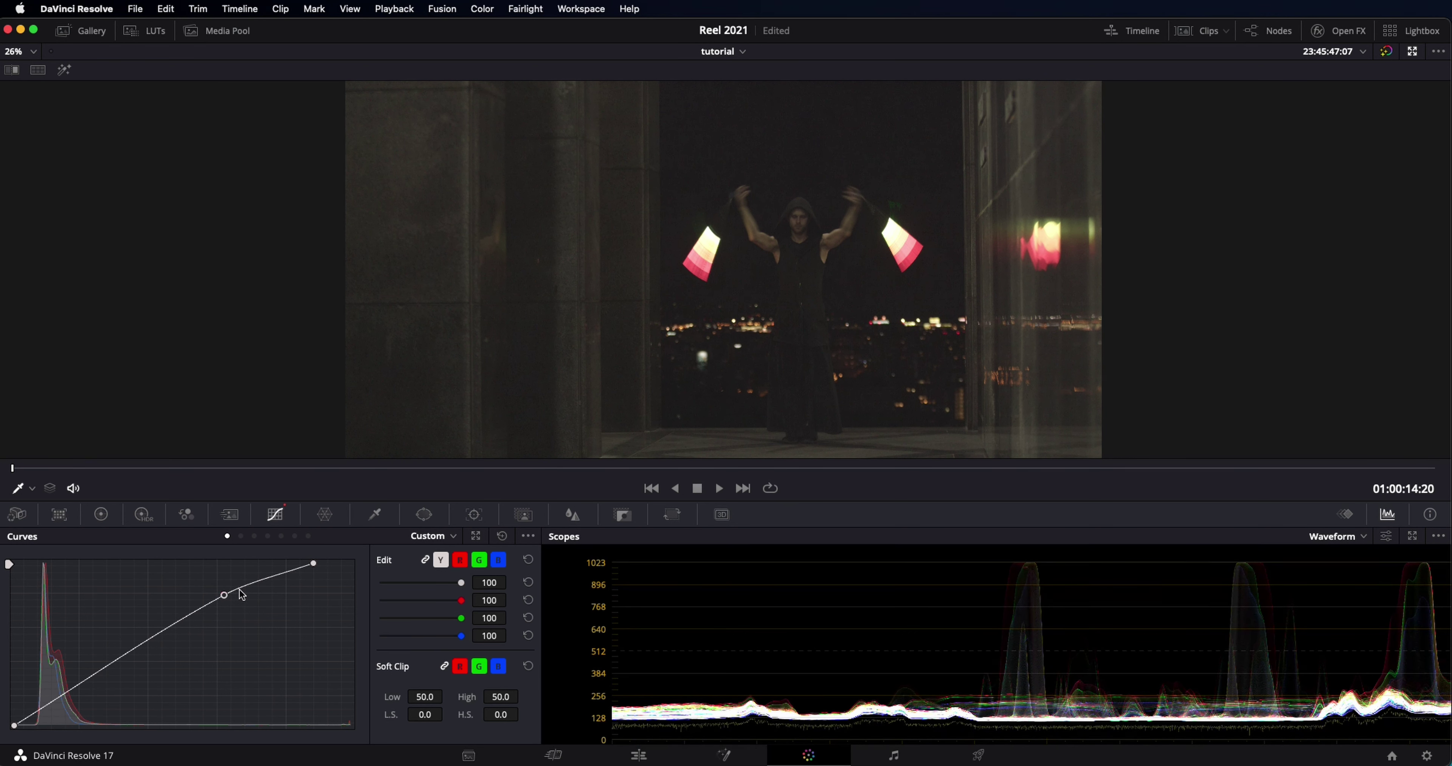
left_click_drag(225, 601, 136, 593)
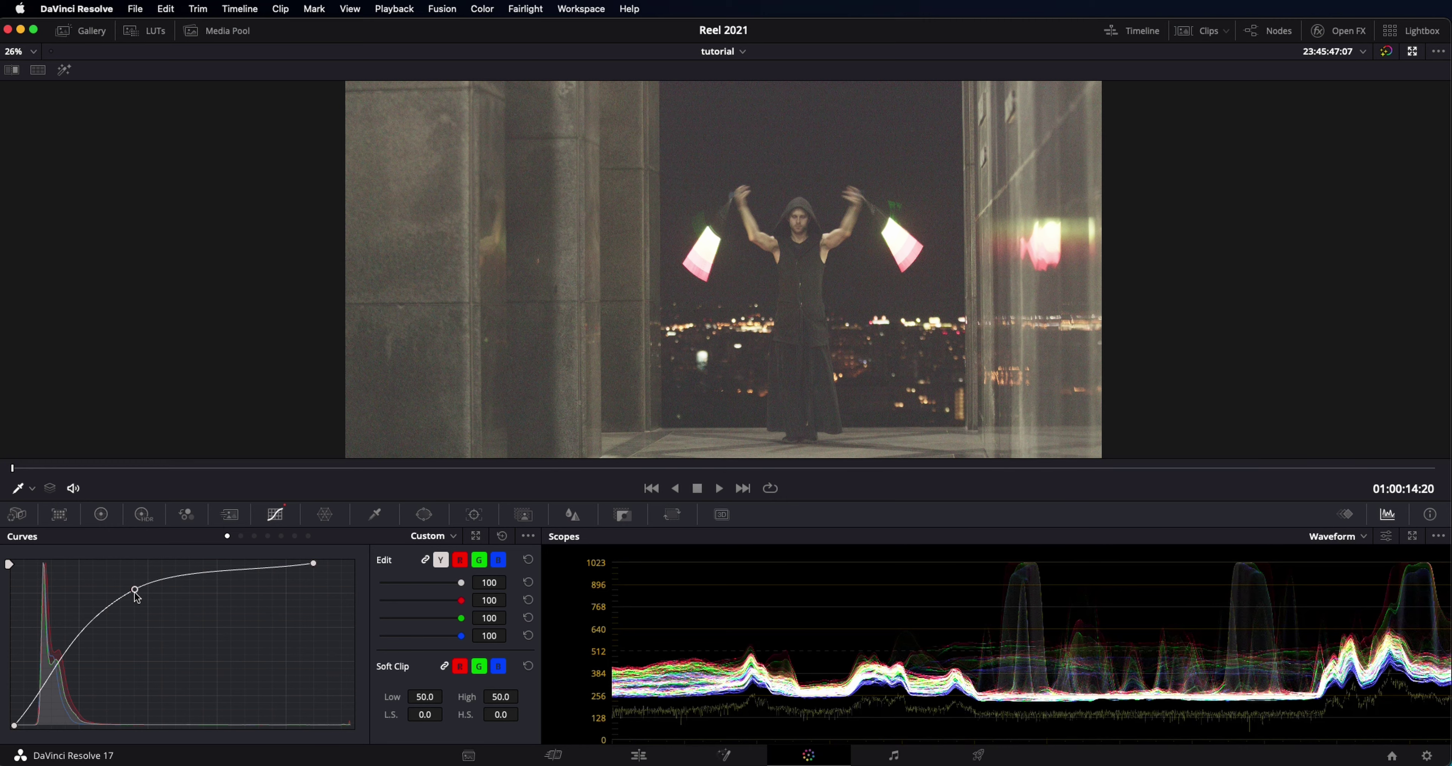
left_click_drag(135, 593, 233, 598)
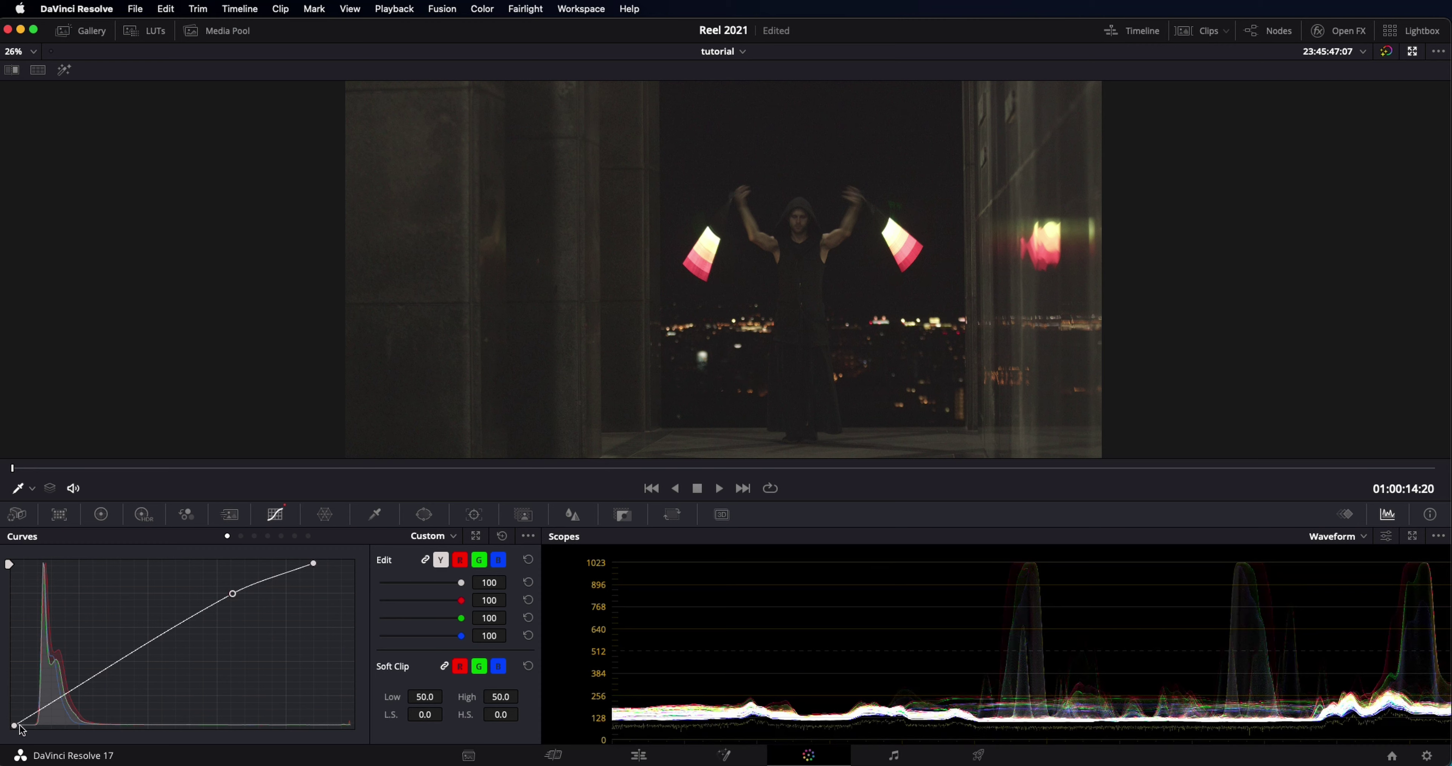
left_click_drag(15, 726, 37, 728)
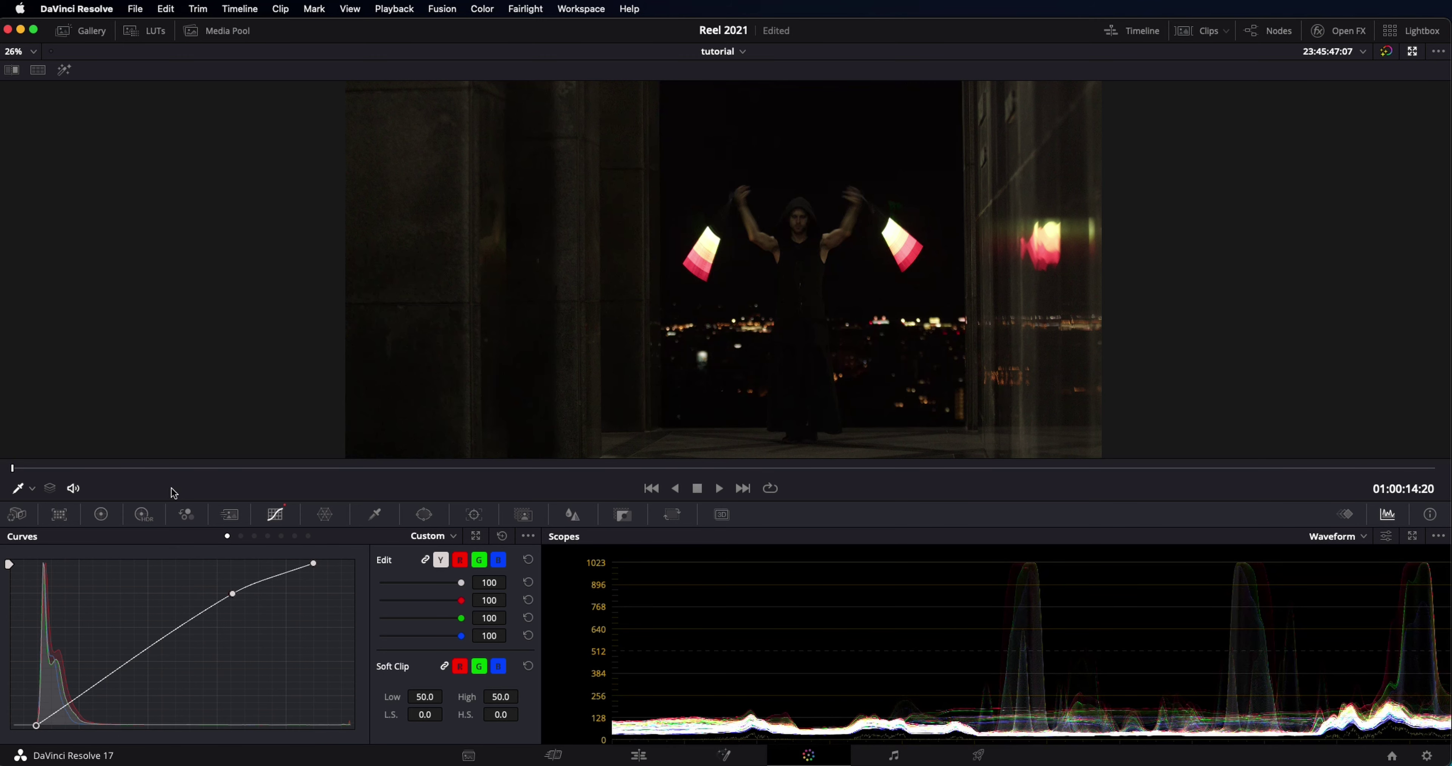
- Pull a low Y-curve point down, then toggle the grade bypass to compare before and after
left_click_drag(968, 285, 968, 295)
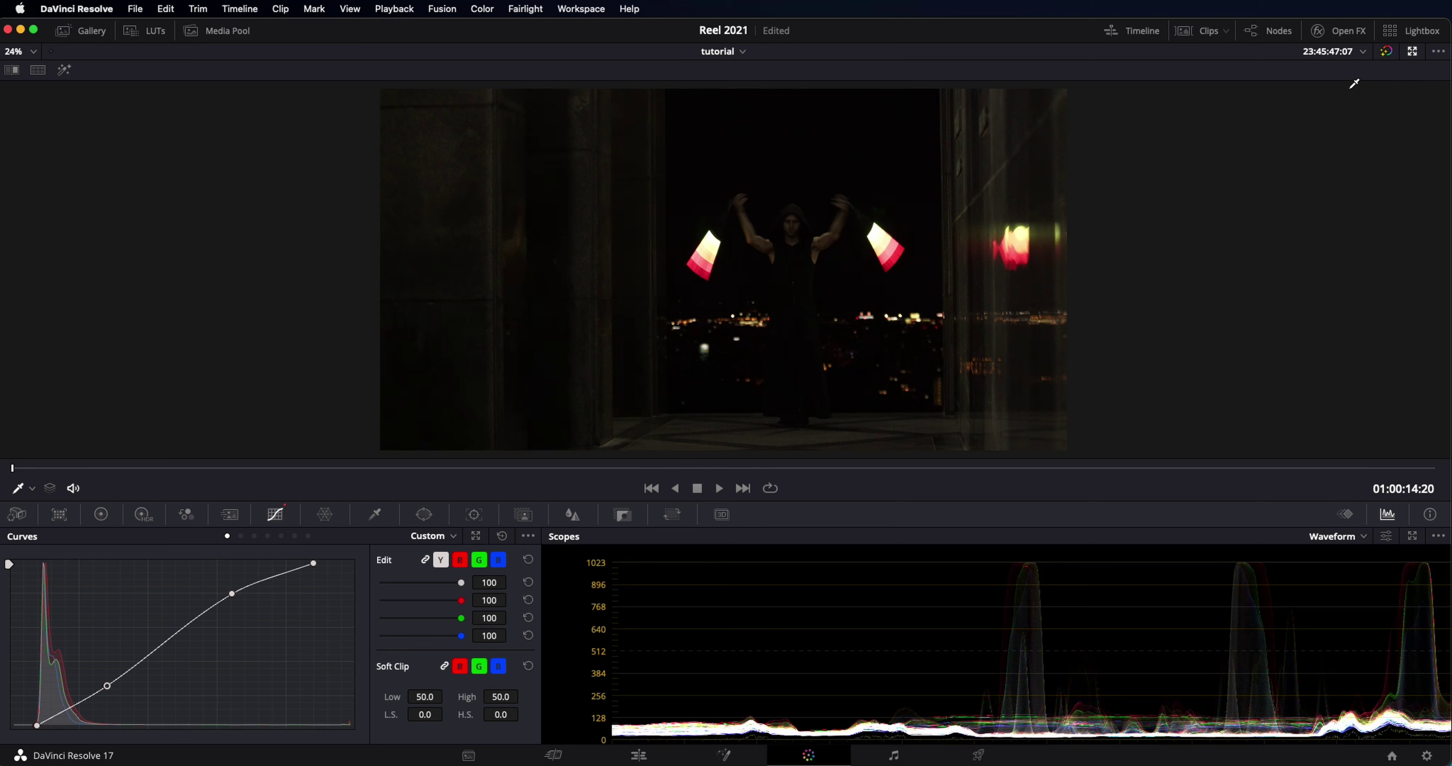
left_click(1387, 56)
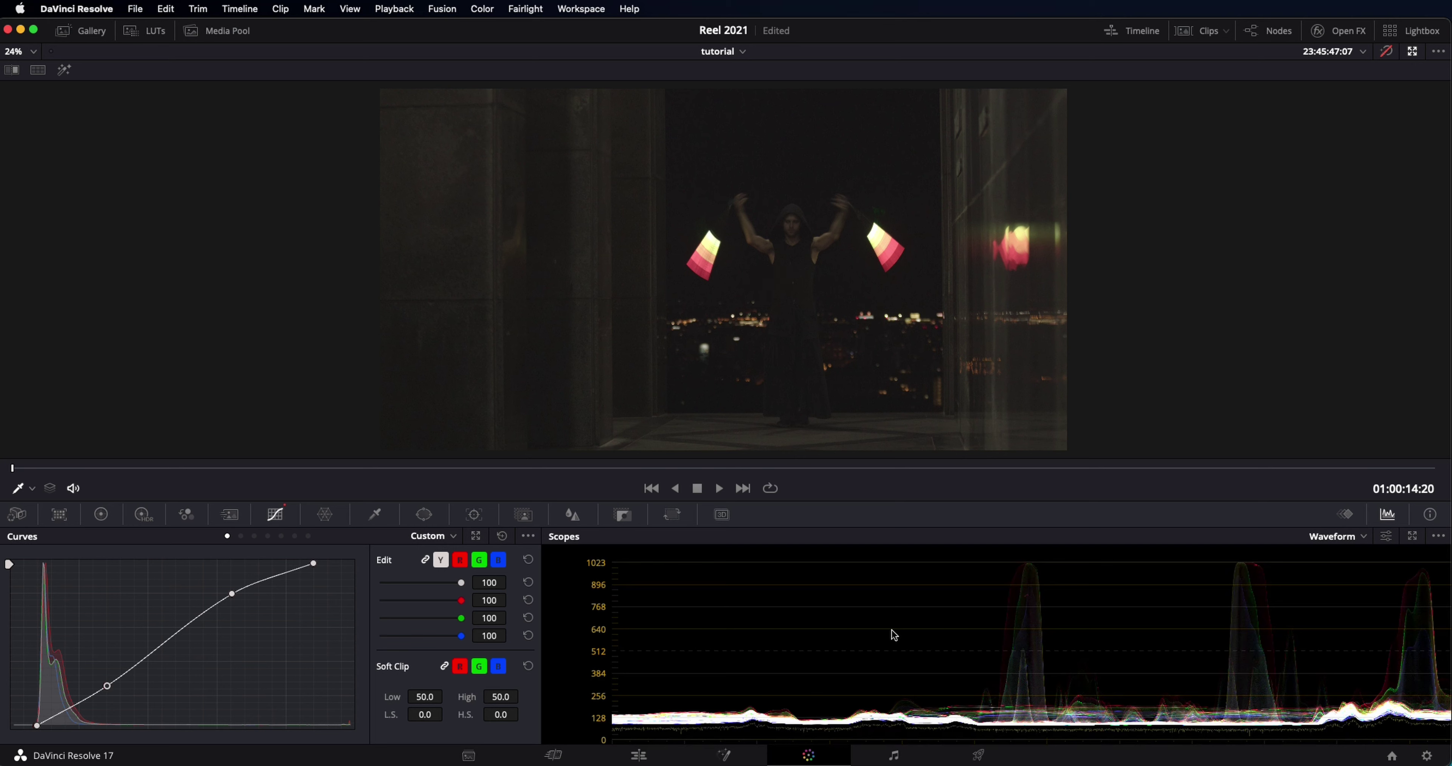
left_click(1386, 51)
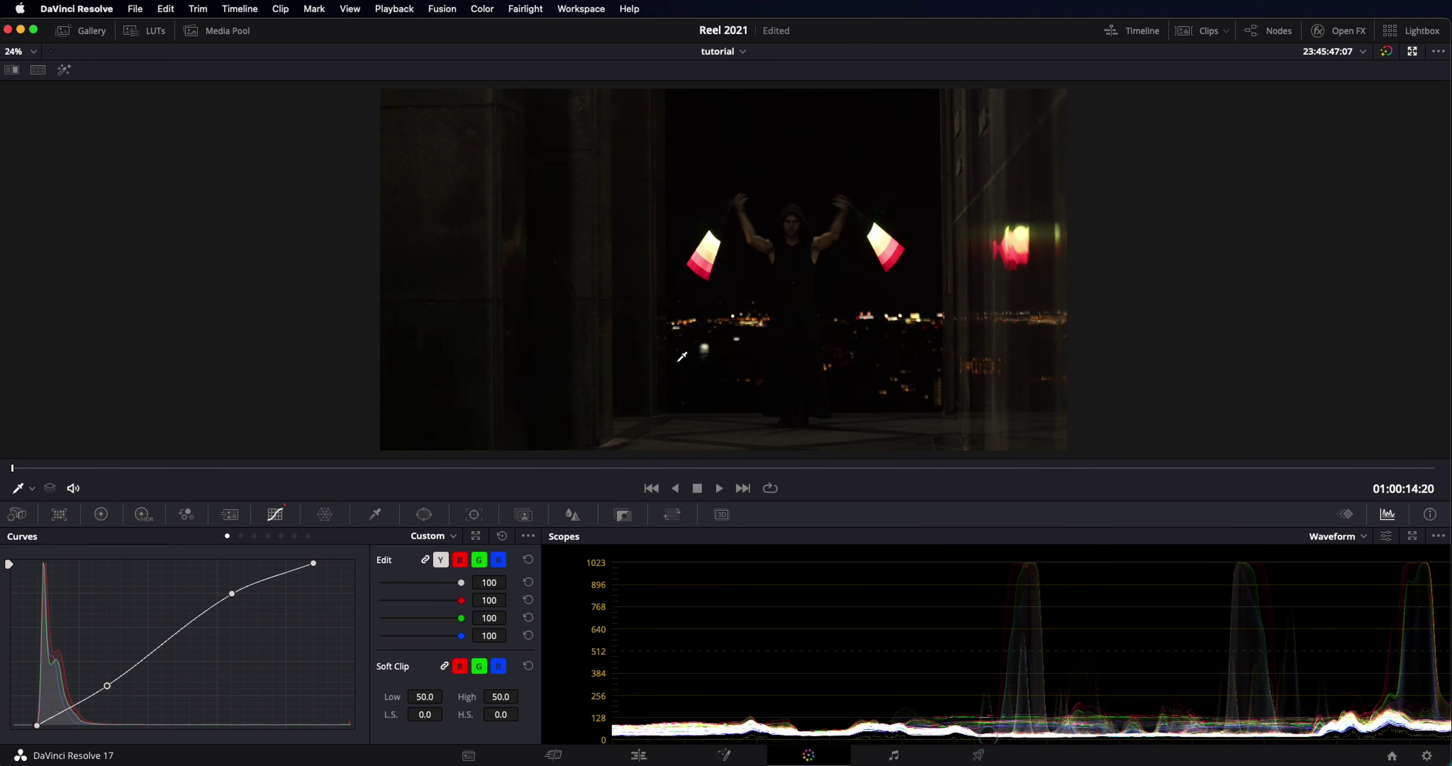
scroll(665, 361, "up", 4)
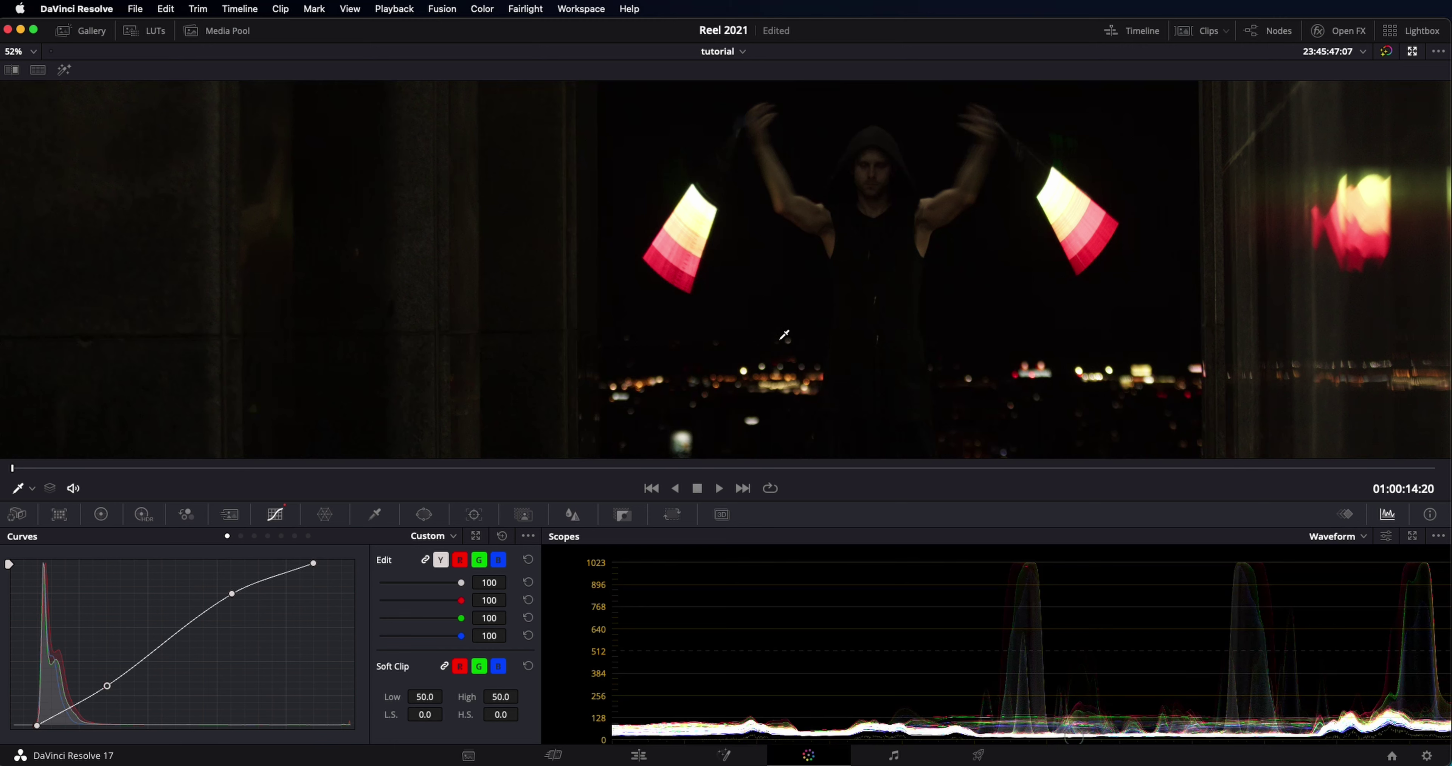
- Select the face-paint clip 01 and view it in the Enhanced Viewer
left_click(1412, 52)
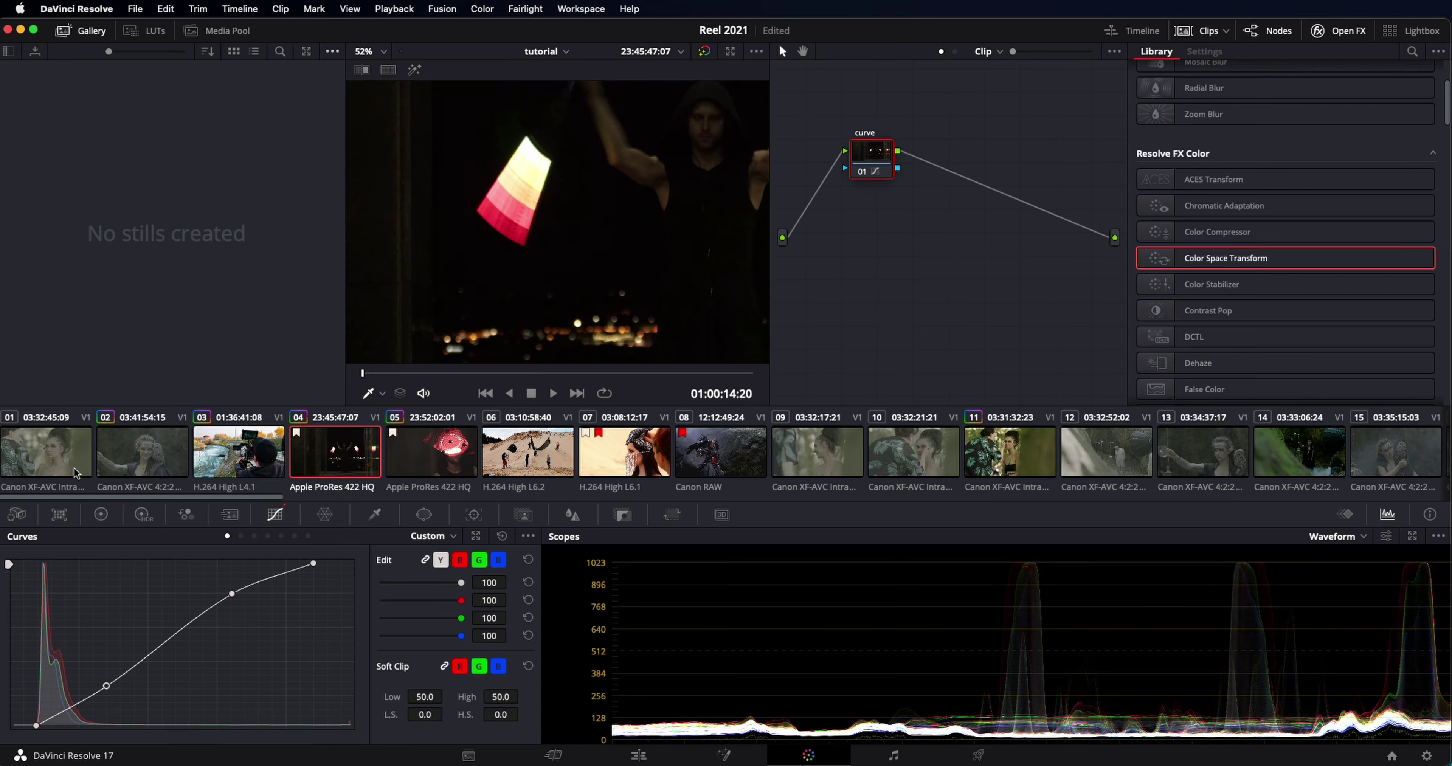
left_click(48, 477)
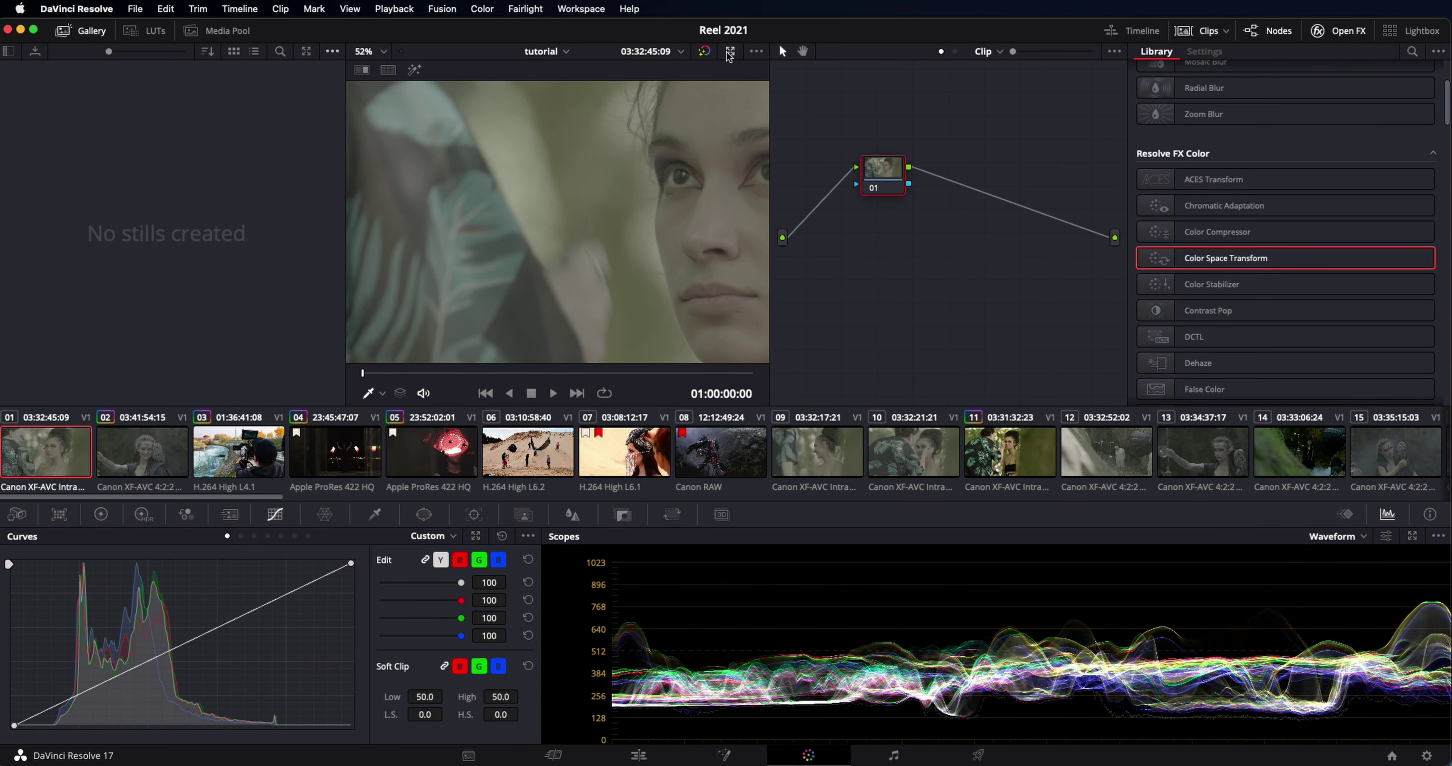
left_click(730, 52)
scroll(652, 235, "down", 3)
scroll(652, 235, "up", 3)
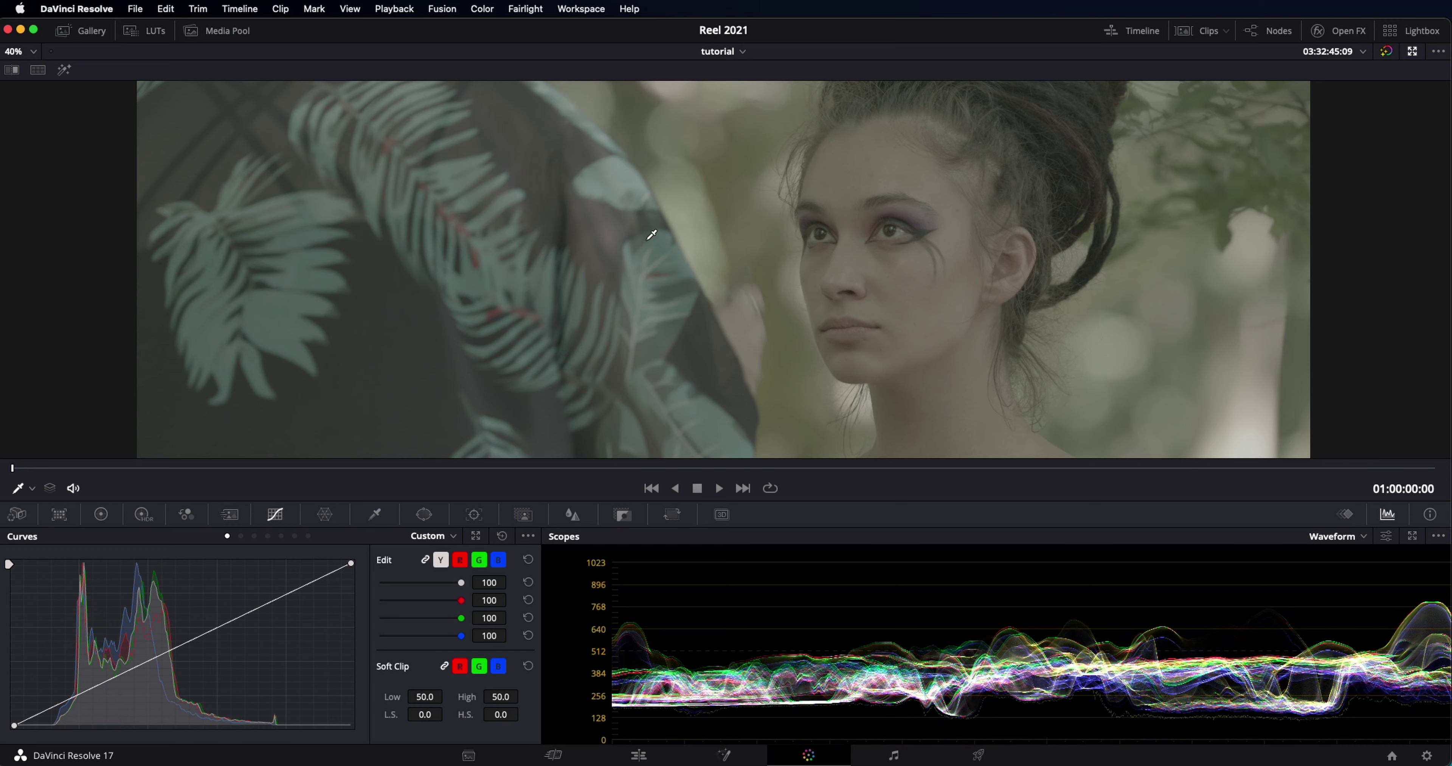
scroll(652, 235, "down", 1)
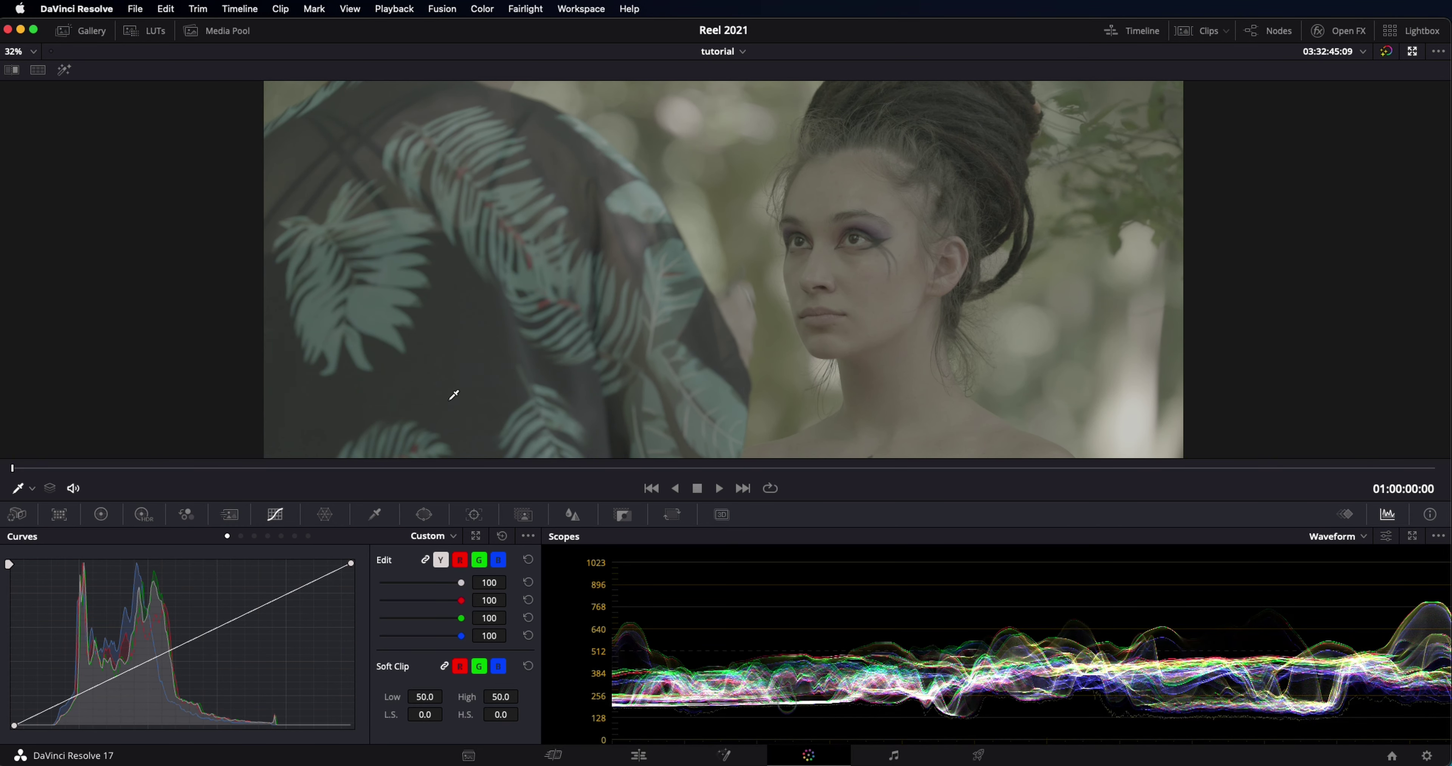
scroll(403, 320, "down", 2)
scroll(403, 319, "up", 1)
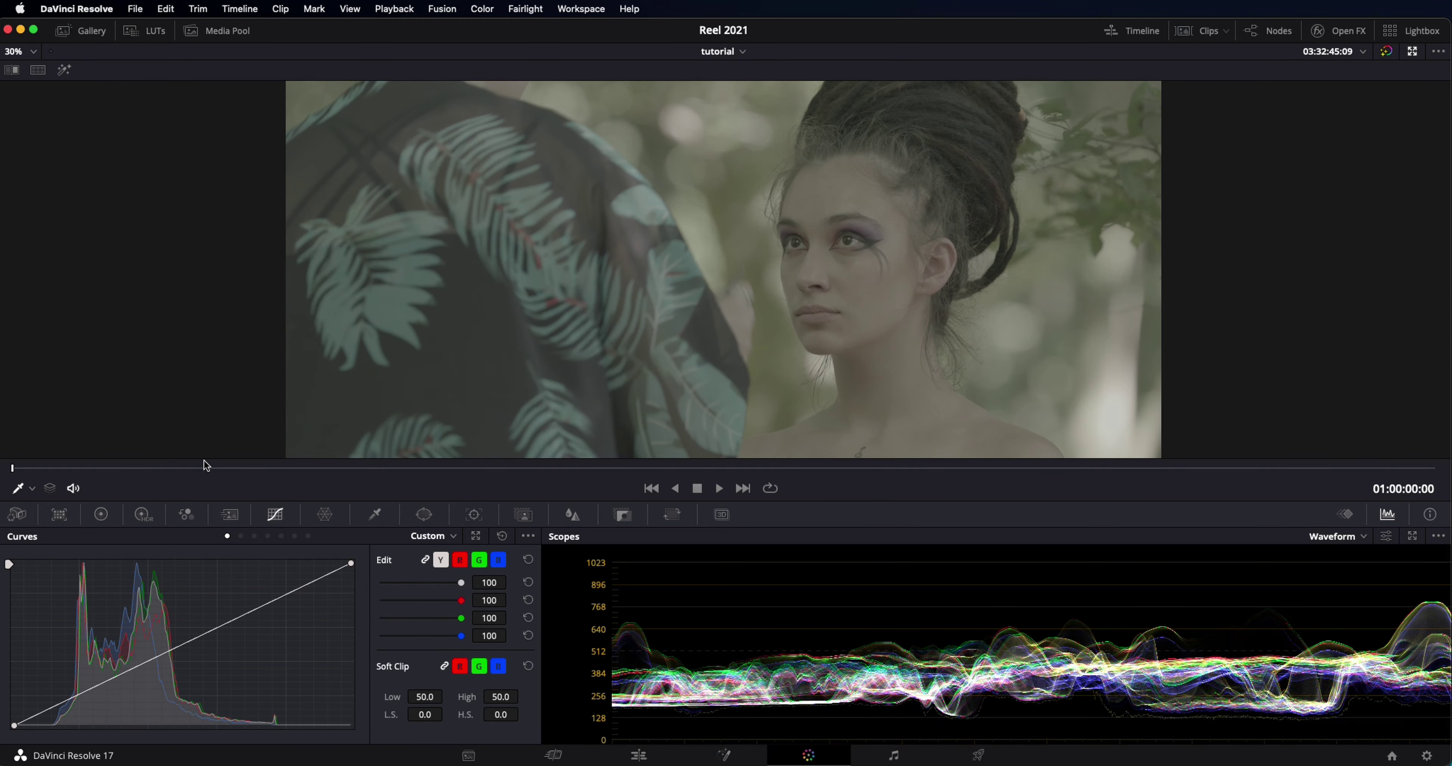
- Play through clip 01, then drag Color Space Transform from the Library onto node 01
left_click(718, 488)
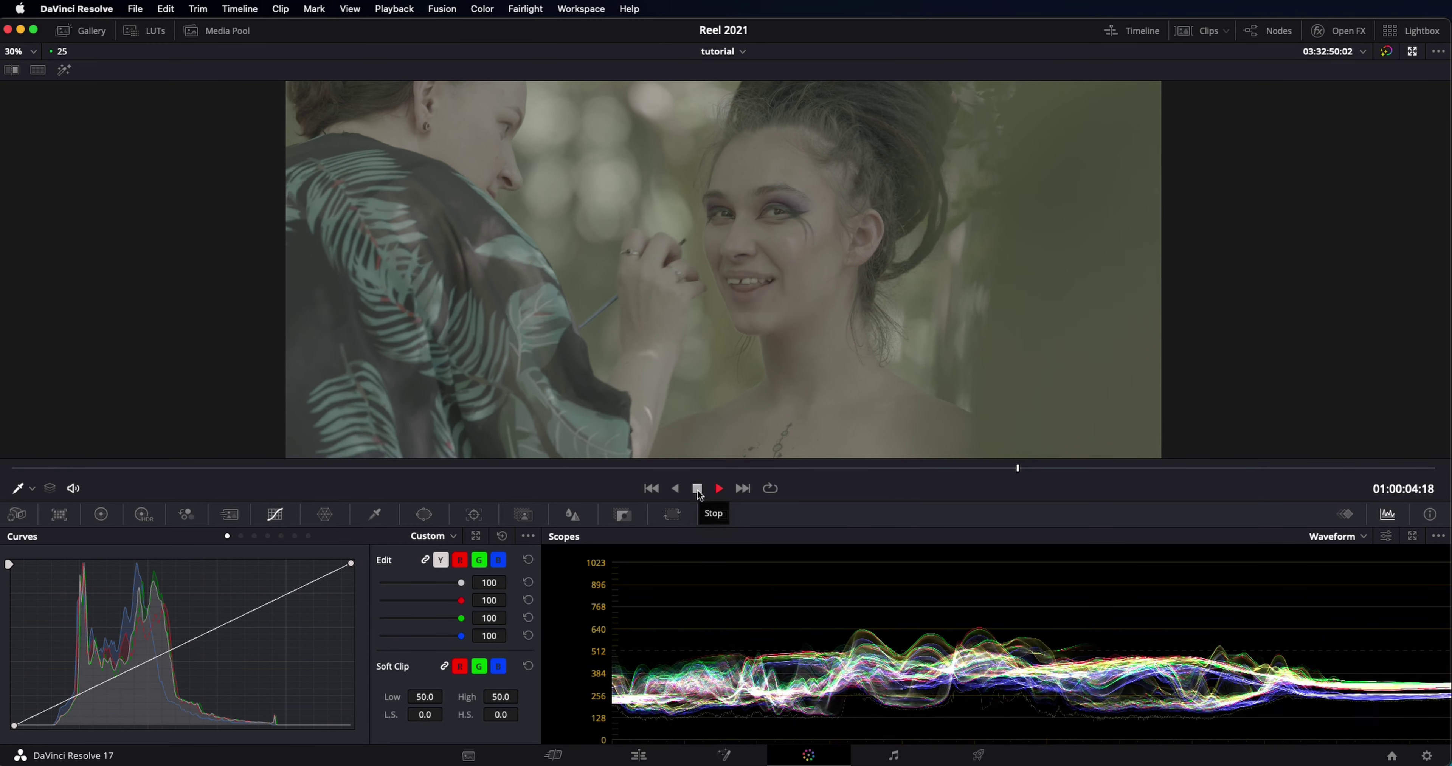
left_click(695, 489)
left_click_drag(444, 467, 173, 467)
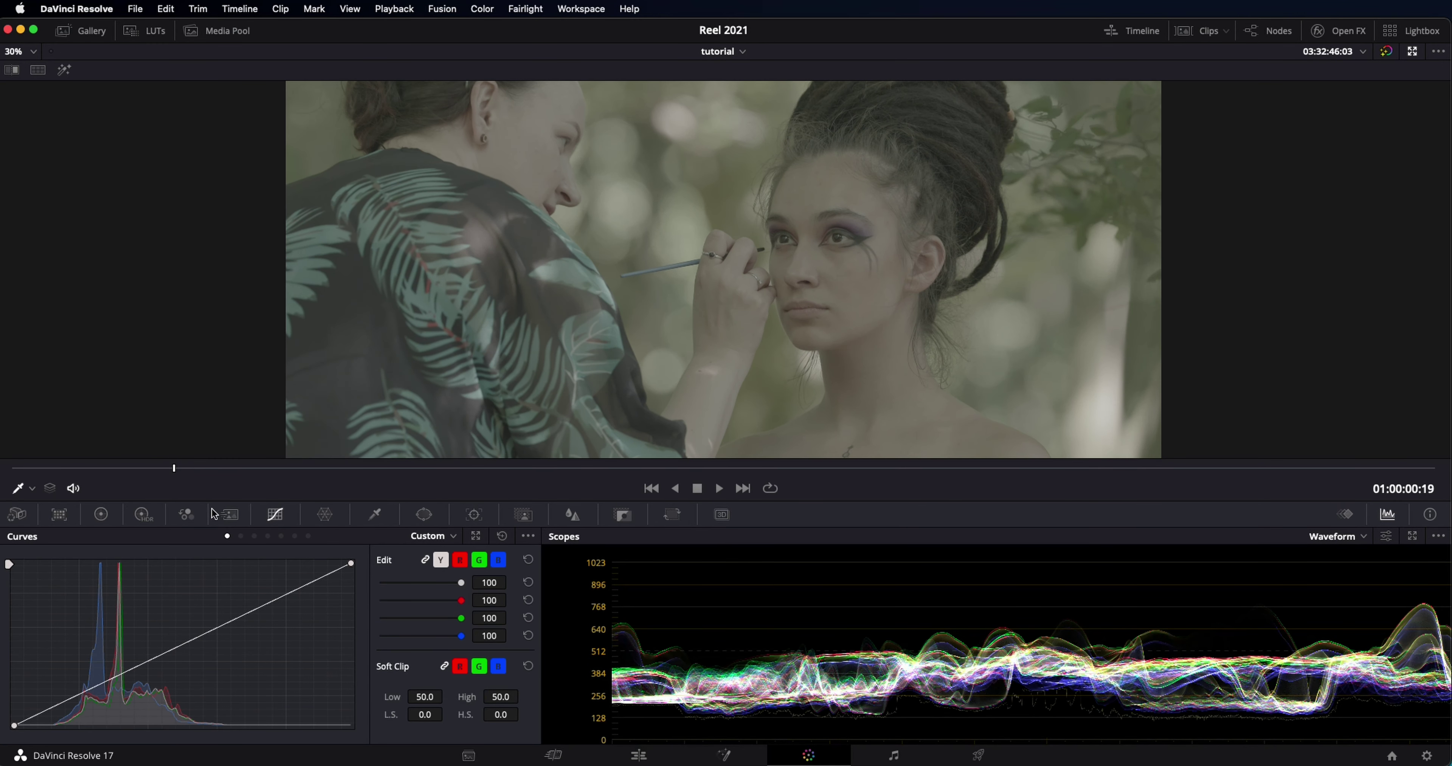
left_click(1411, 51)
mouse_move(1278, 262)
left_mouse_down()
mouse_move(1016, 213)
mouse_move(899, 172)
left_mouse_up()
- Set the Color Space Transform input to Canon Cinema Gamut and Canon Log 2
left_click(1286, 114)
scroll(1261, 243, "down", 5)
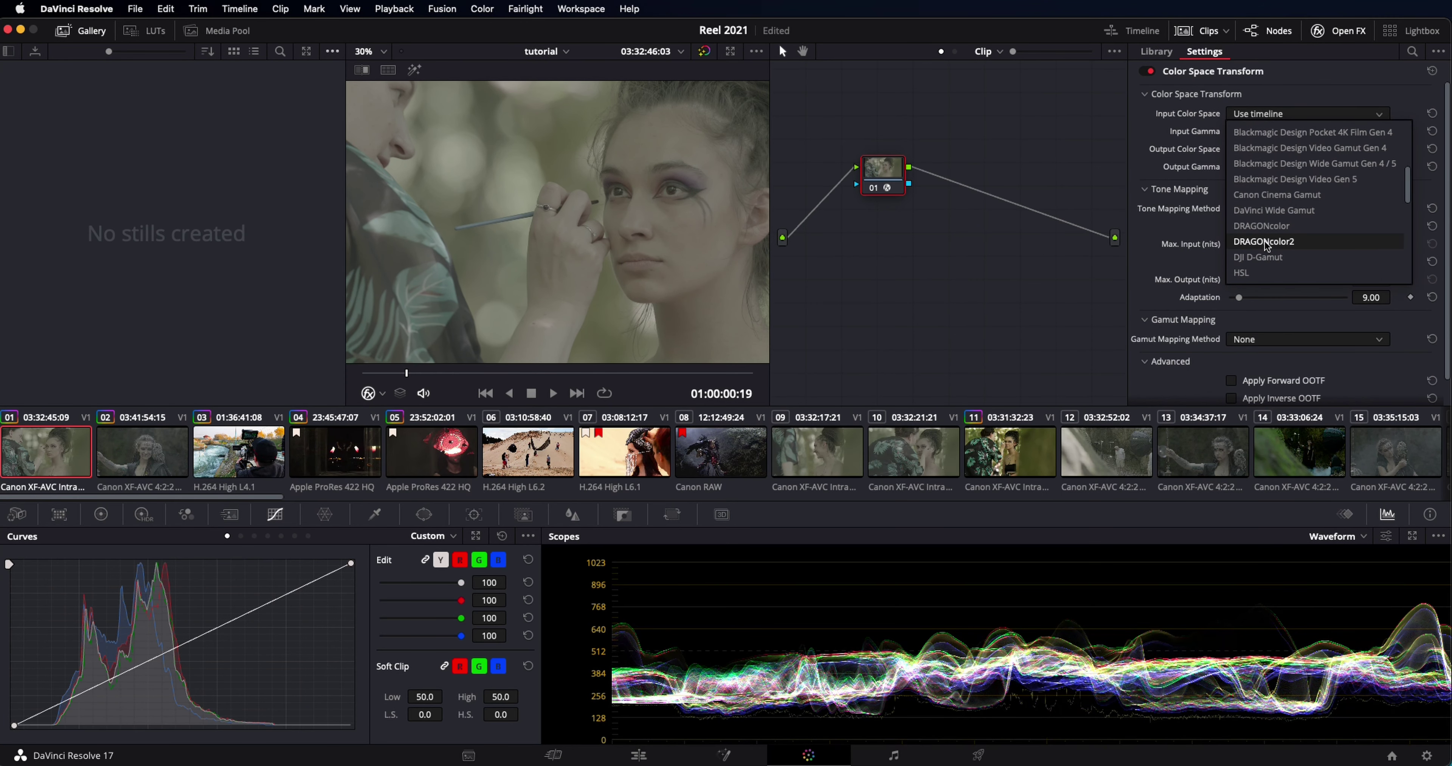
left_click(1268, 194)
left_click(1297, 131)
scroll(1285, 220, "down", 5)
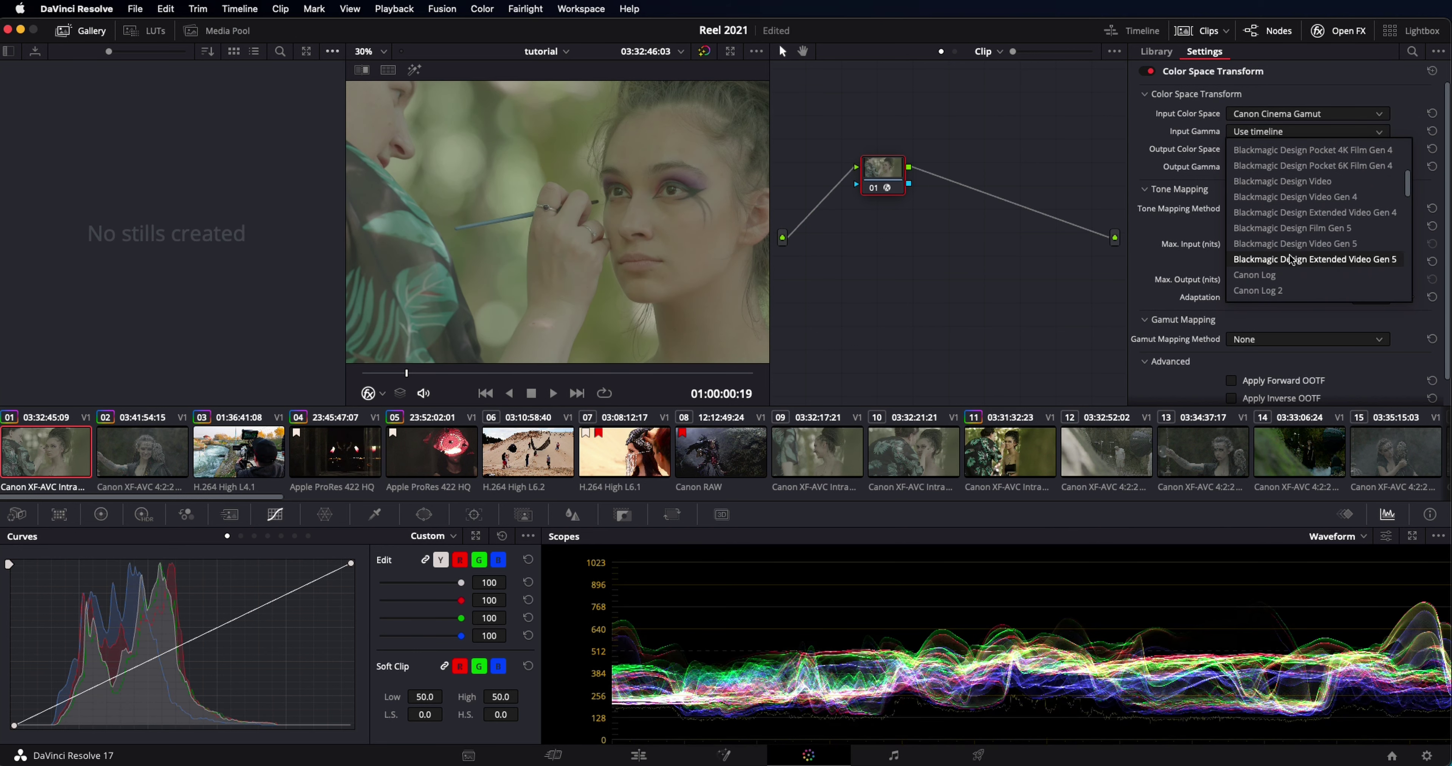
scroll(1284, 225, "down", 4)
left_click(1284, 247)
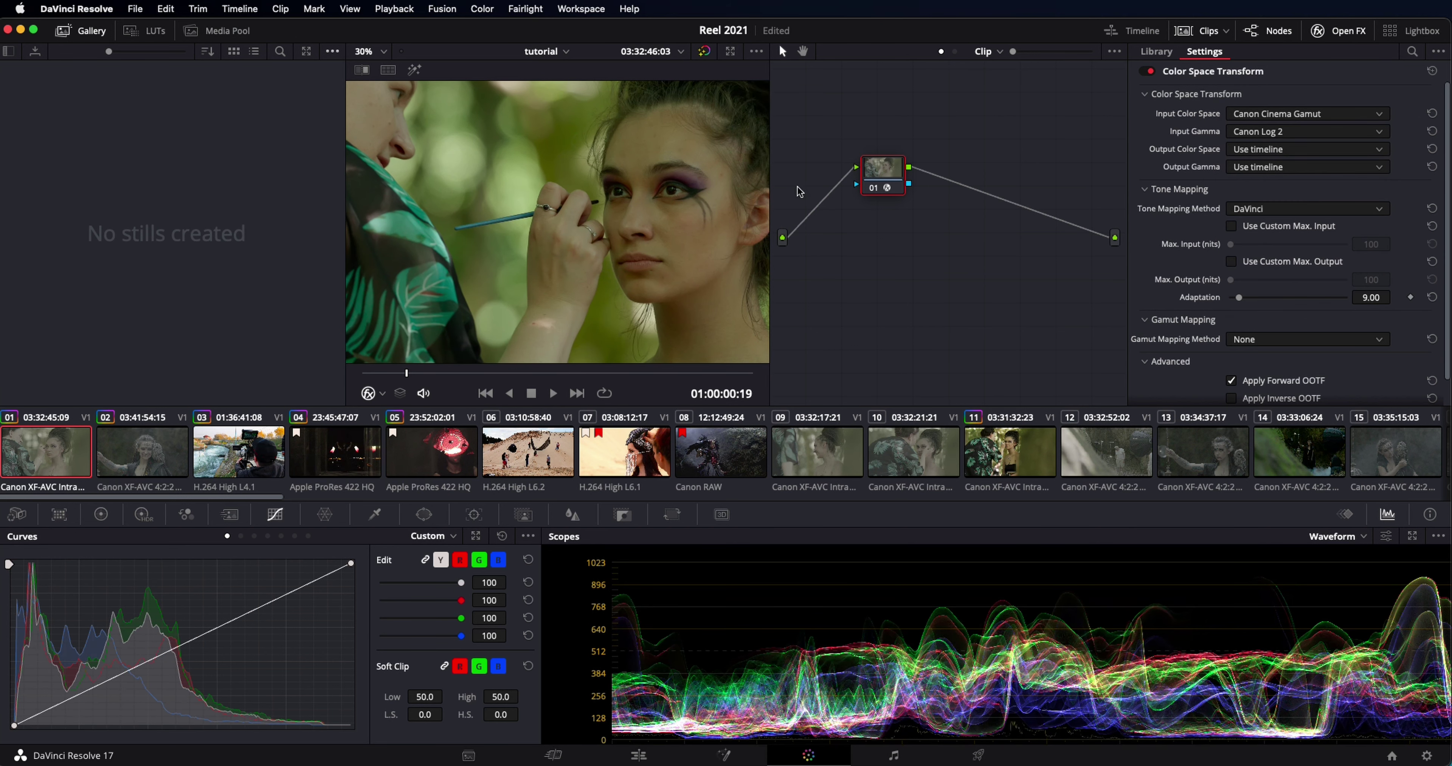
left_click(730, 52)
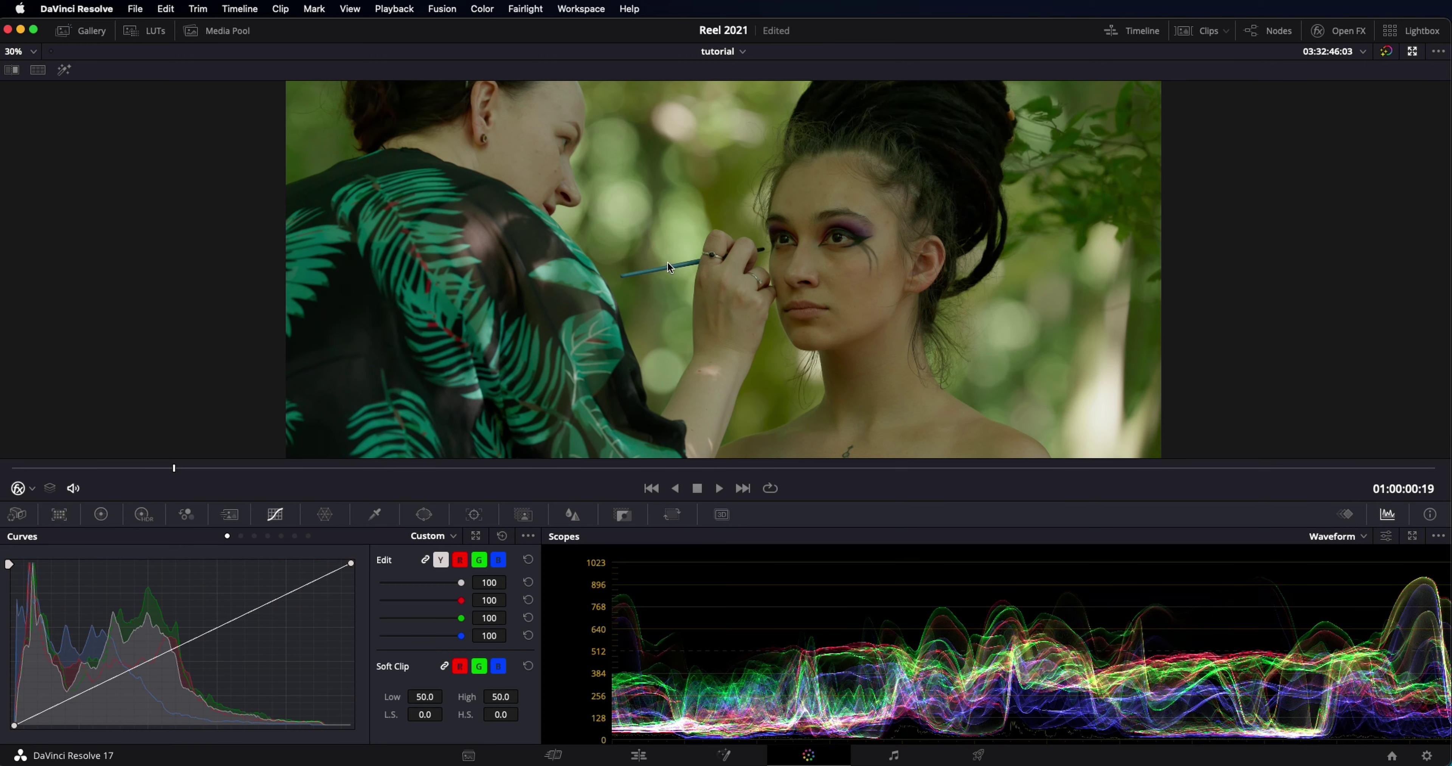
scroll(667, 261, "down", 1)
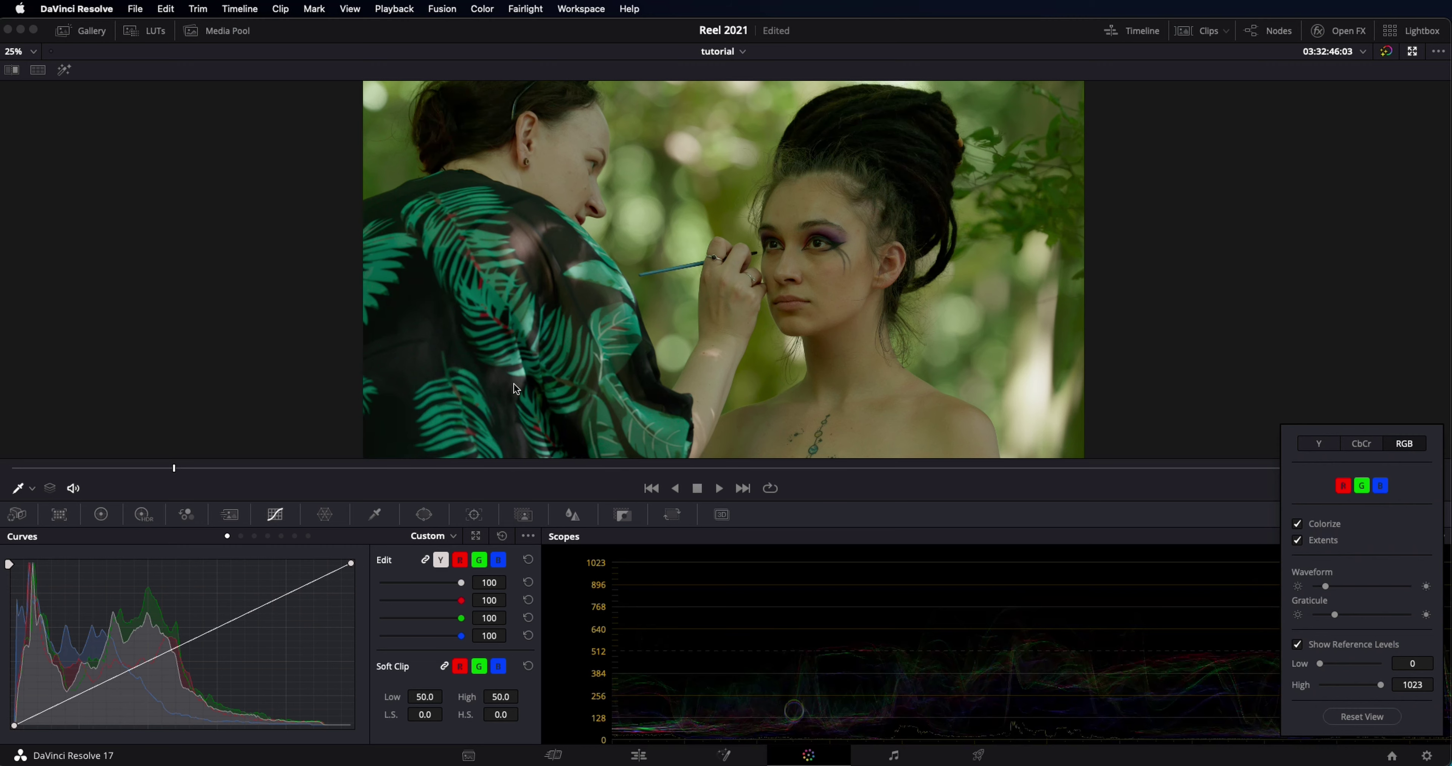
- Close the scope settings and pull the luma curve's white point left to lift the highlights
left_click(349, 569)
left_click_drag(350, 570, 297, 570)
left_click_drag(286, 569, 276, 563)
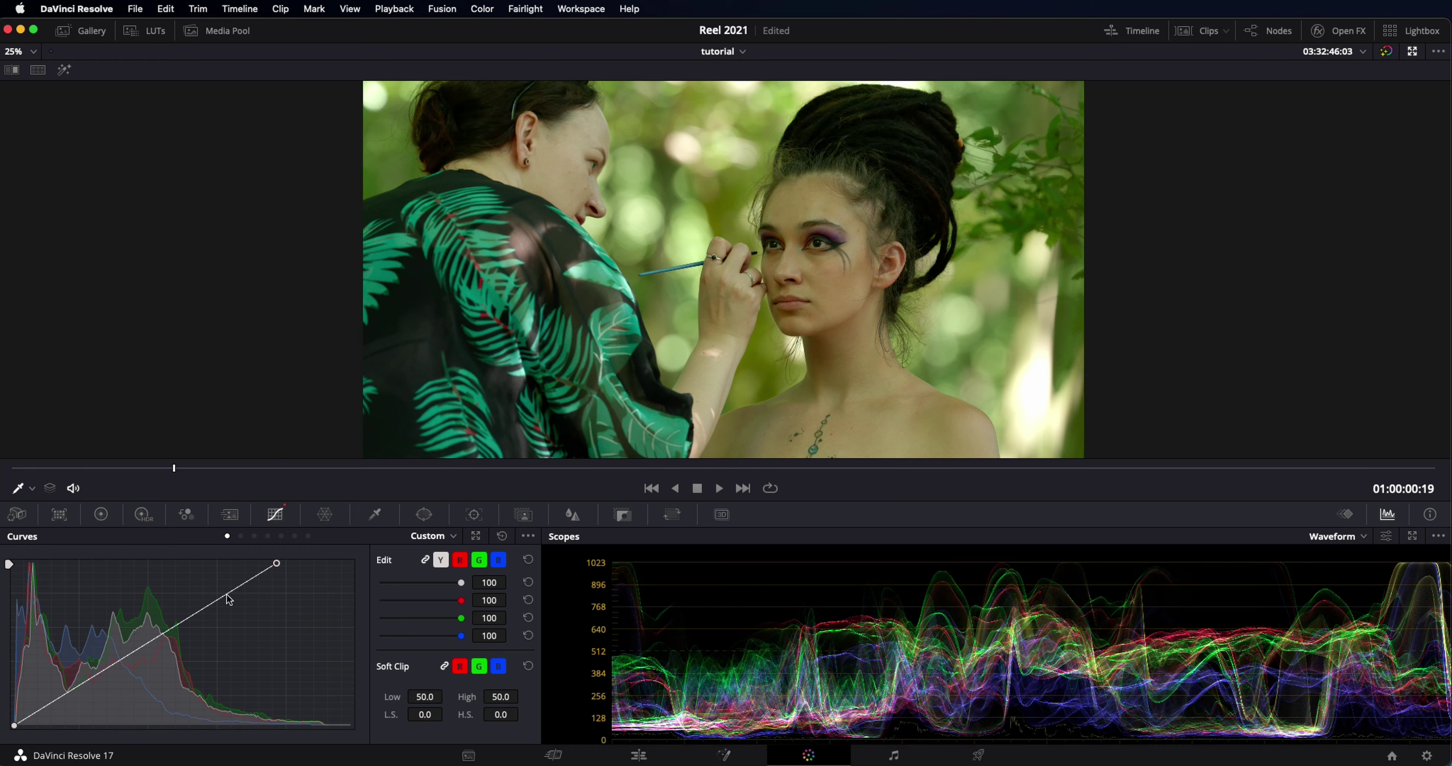
- Add a lowered shadow point and a second point to bend the makeup clip's Y curve into an S
left_click(212, 601)
left_click_drag(213, 602, 205, 601)
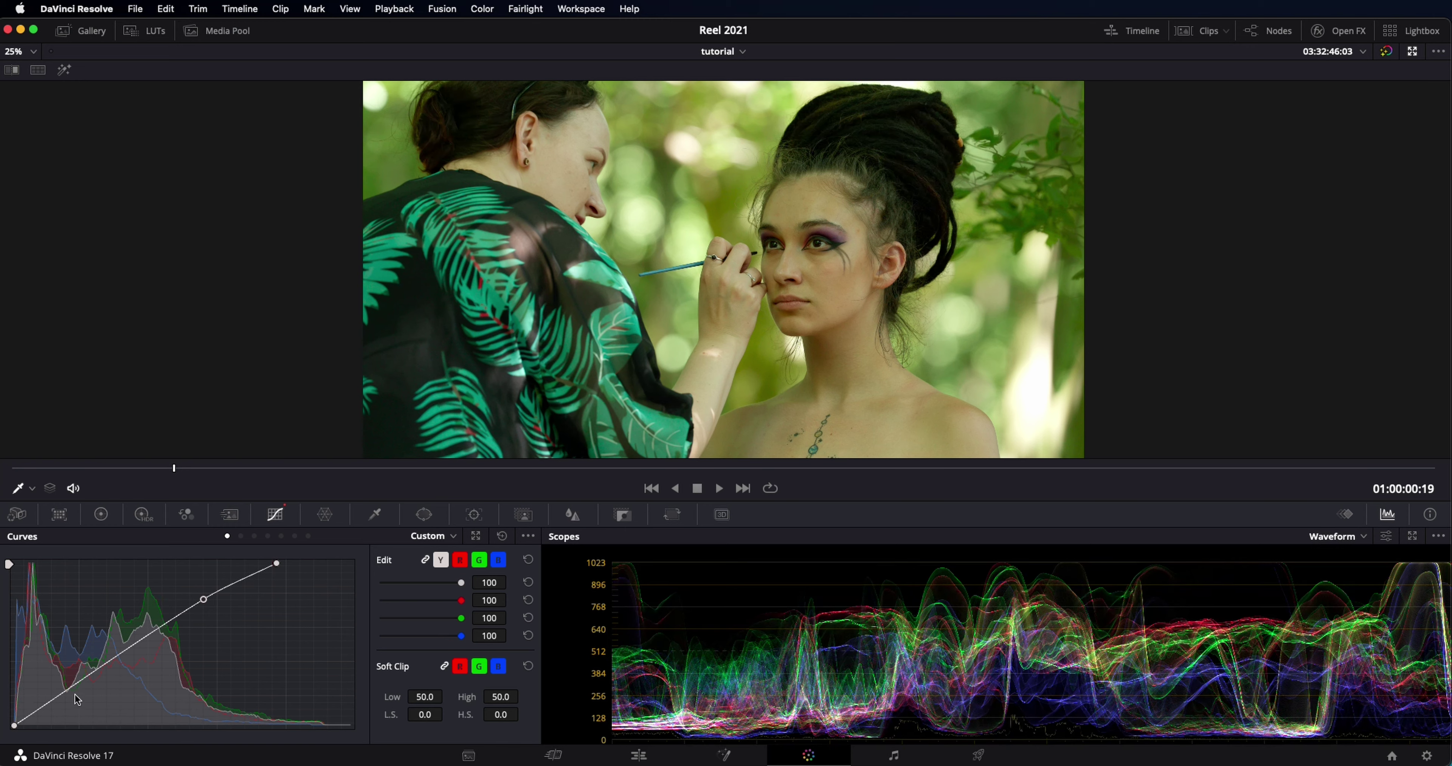
left_click_drag(76, 690, 77, 690)
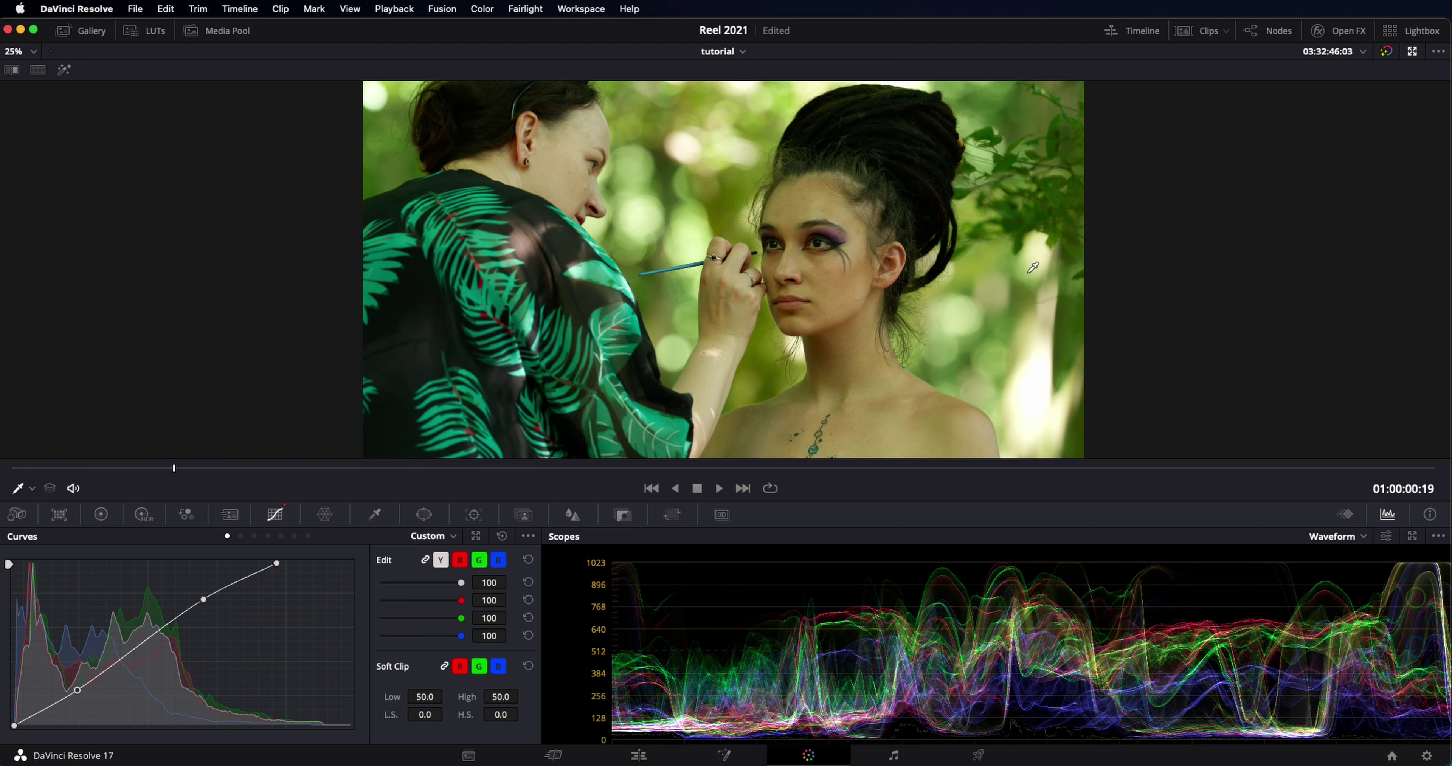
- Play back the makeup clip to review the grade, then leave the Enhanced Viewer
left_click(718, 488)
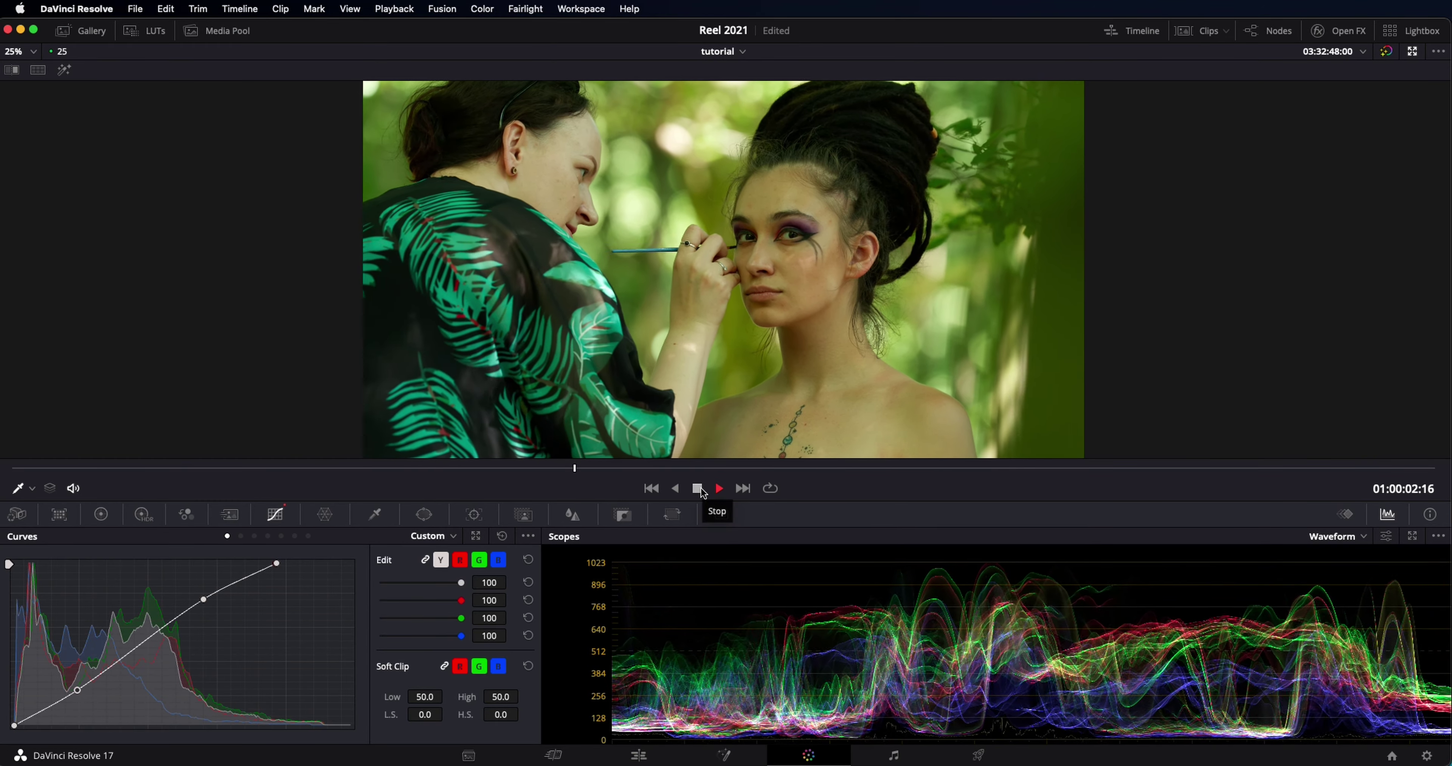
left_click(697, 487)
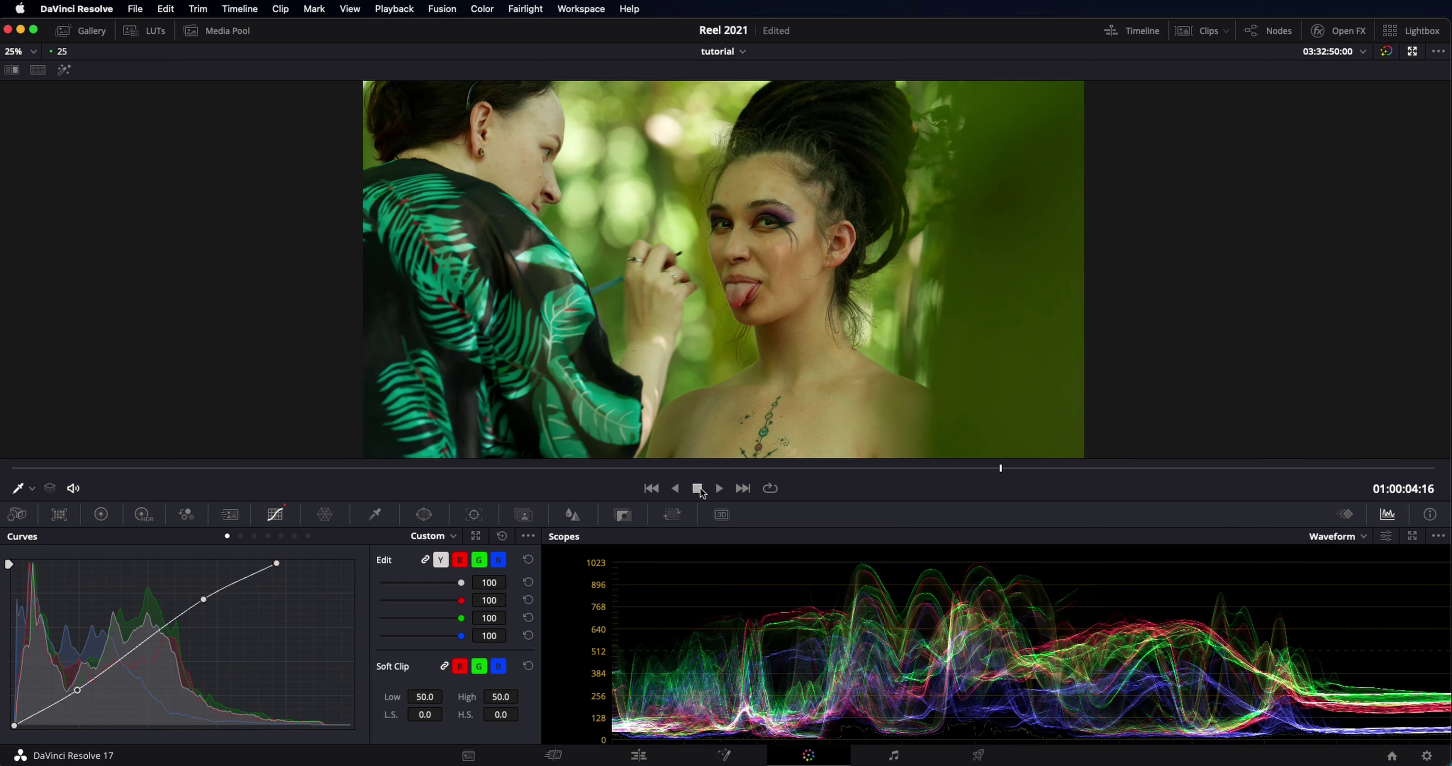
left_click_drag(238, 467, 80, 468)
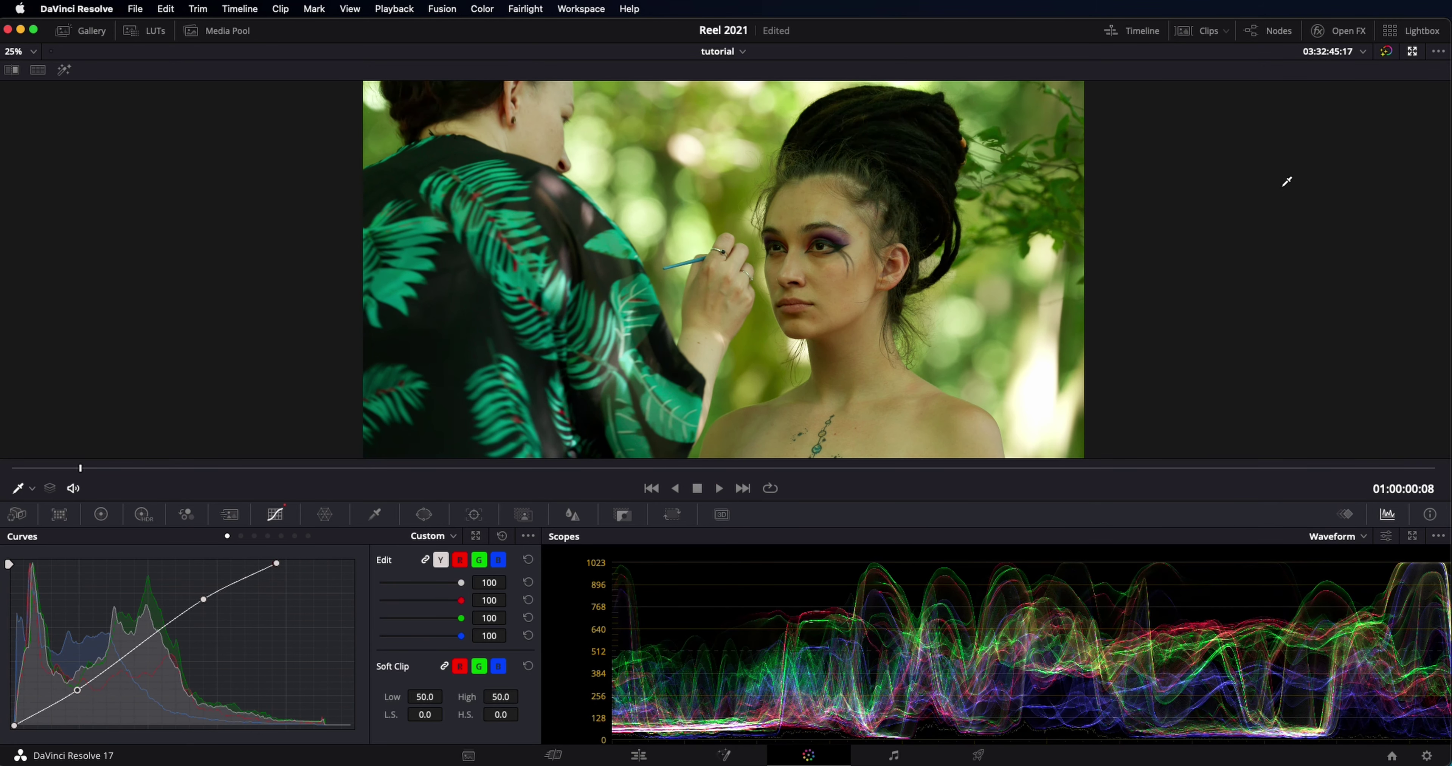
left_click(1411, 52)
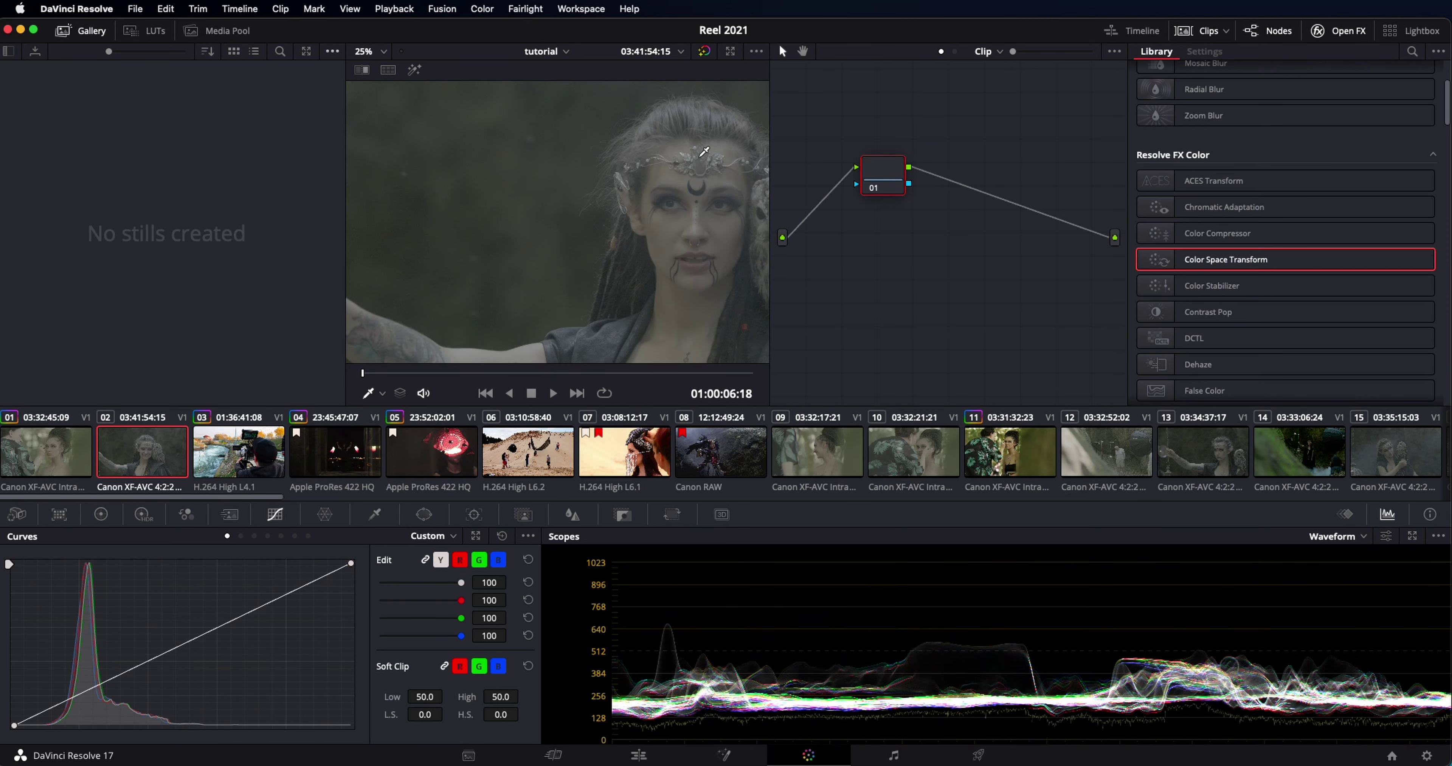
- Apply a Color Space Transform to node 01 with Canon Cinema Gamut and Canon Log 2, then enlarge the viewer
mouse_move(1218, 260)
left_mouse_down()
mouse_move(871, 168)
mouse_move(879, 180)
left_mouse_up()
left_click(1306, 113)
left_click(1276, 165)
left_click(1306, 131)
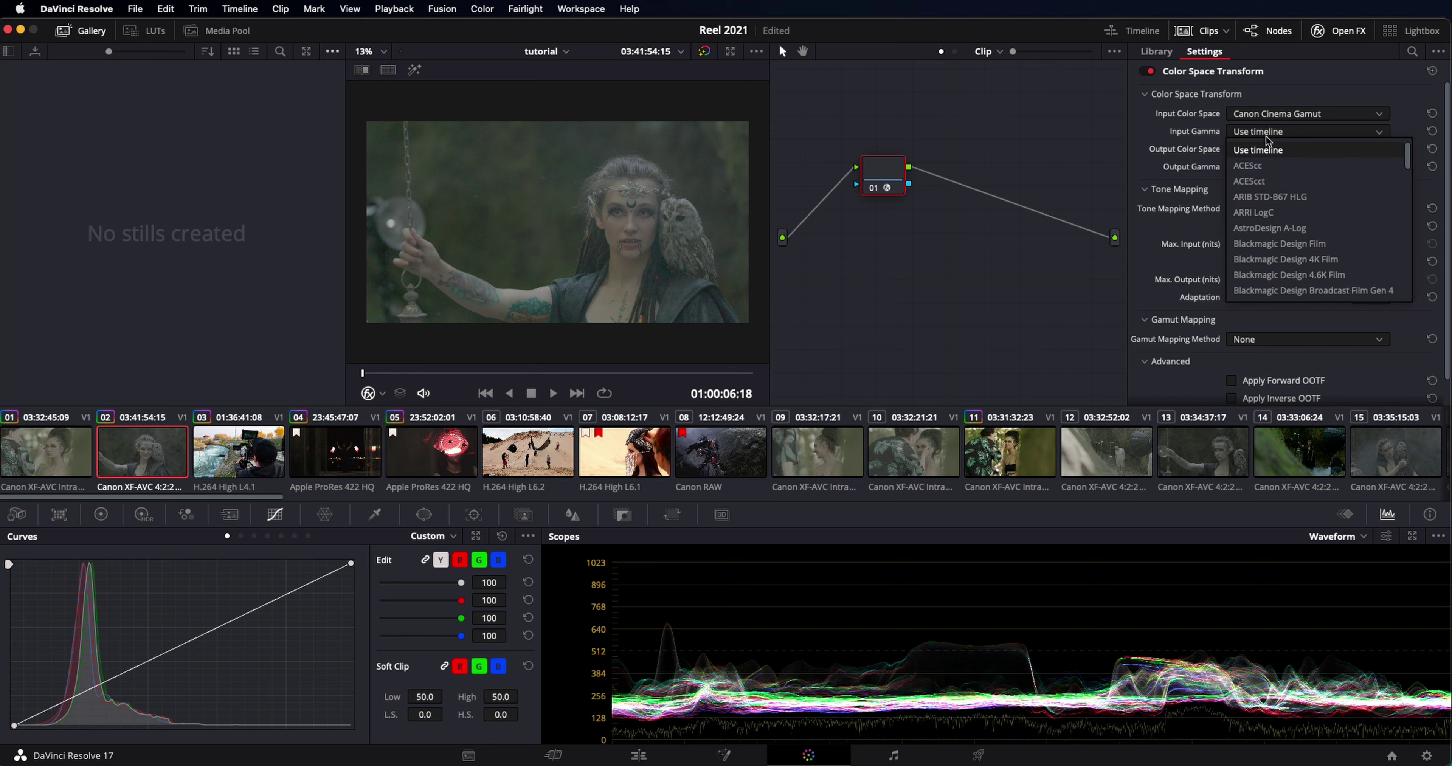
scroll(1289, 274, "down", 3)
left_click(1270, 231)
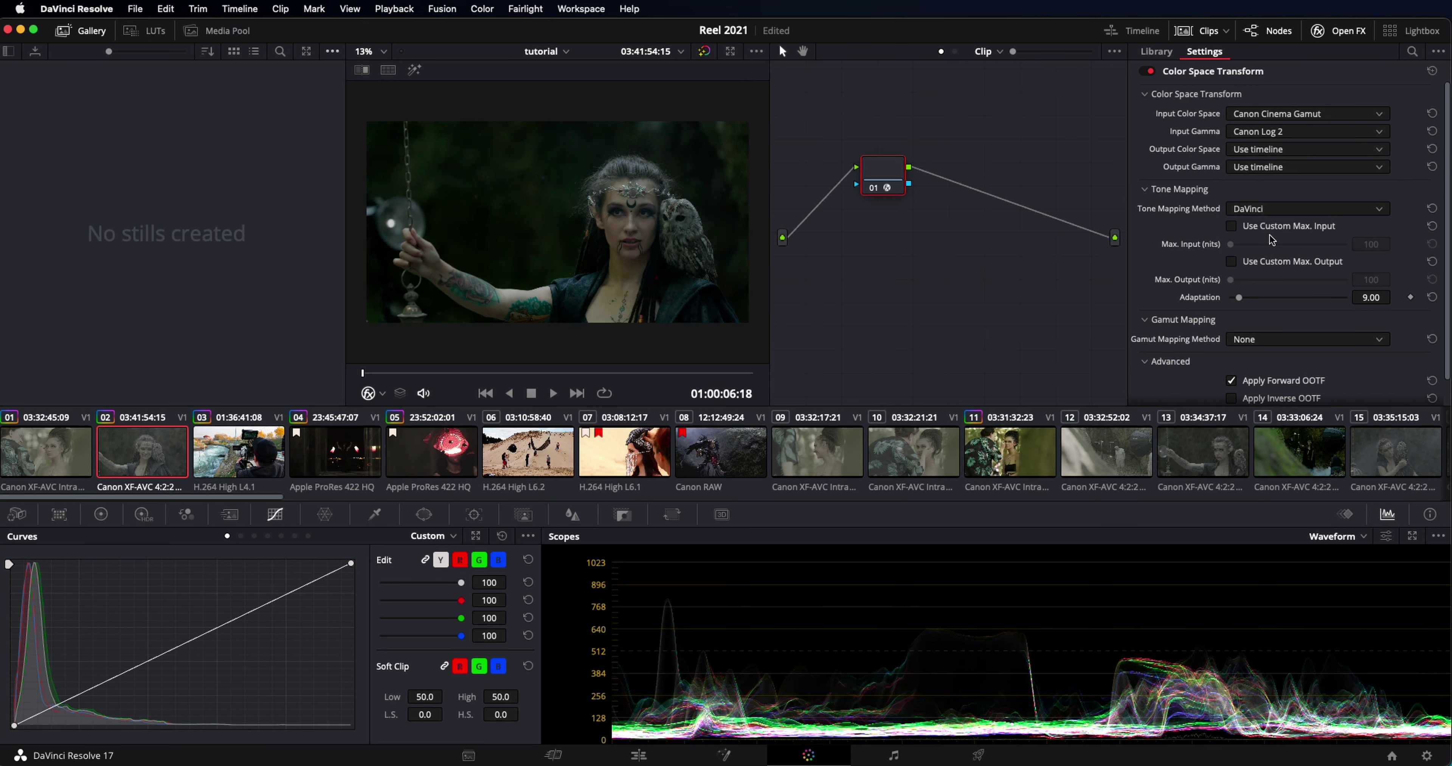
left_click(730, 52)
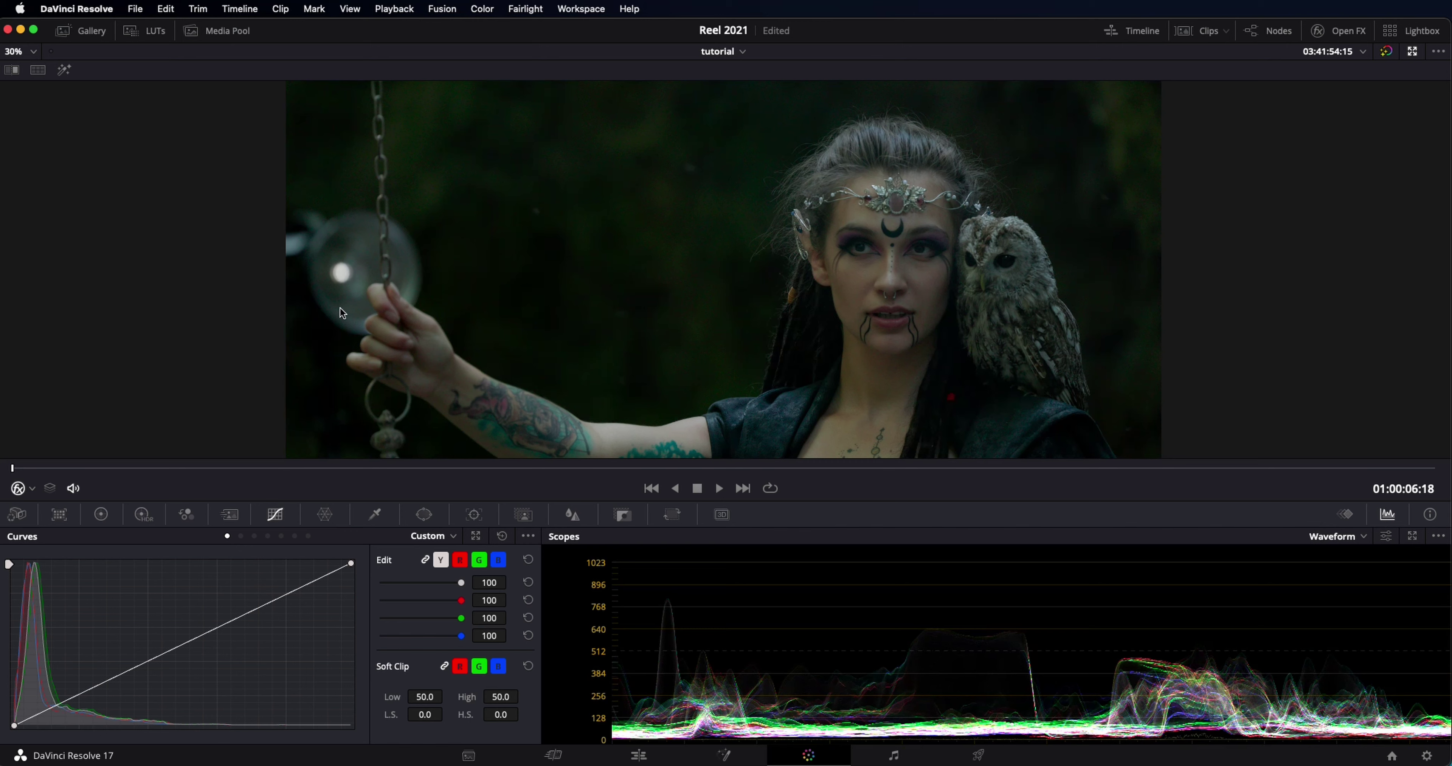
mouse_move(72, 468)
left_mouse_down()
mouse_move(530, 469)
mouse_move(137, 469)
left_mouse_up()
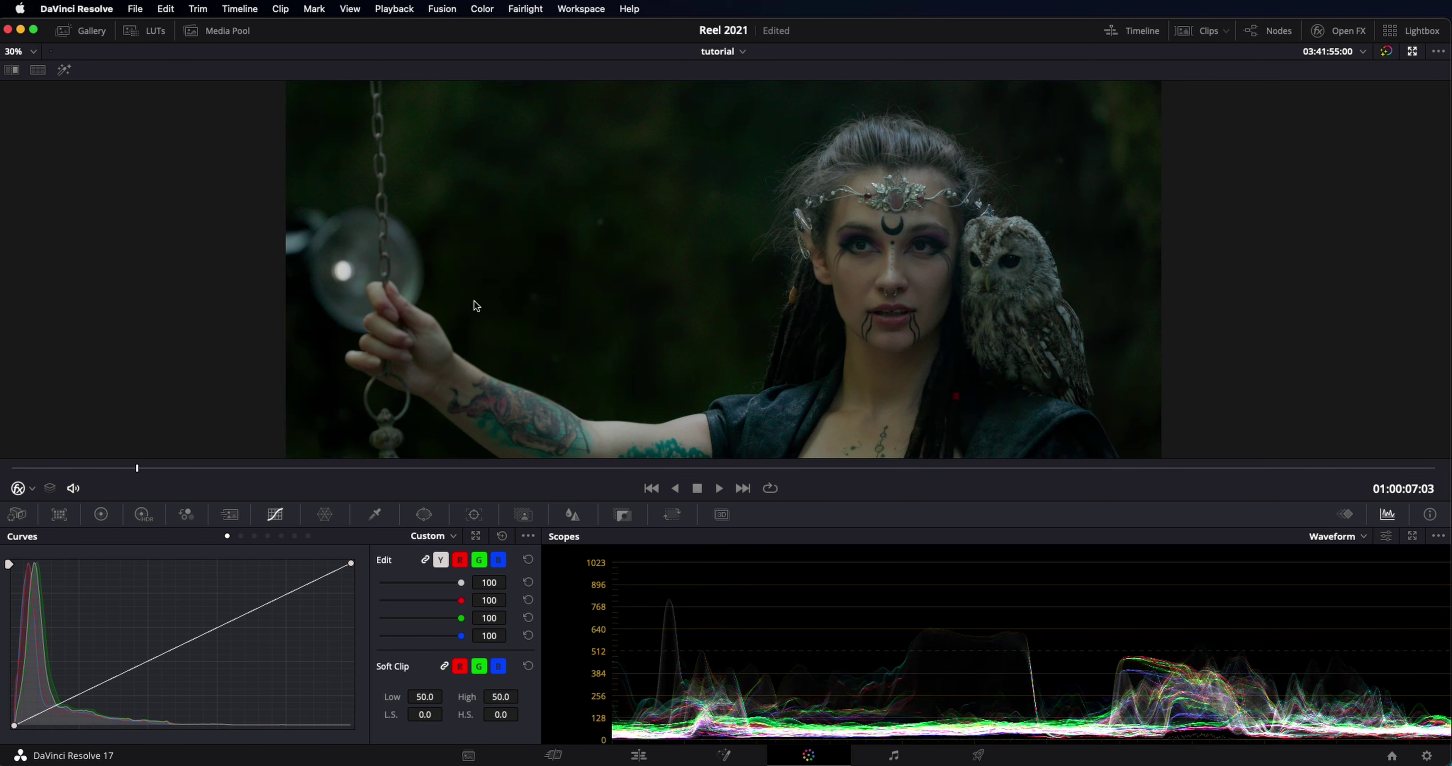
scroll(477, 306, "down", 2)
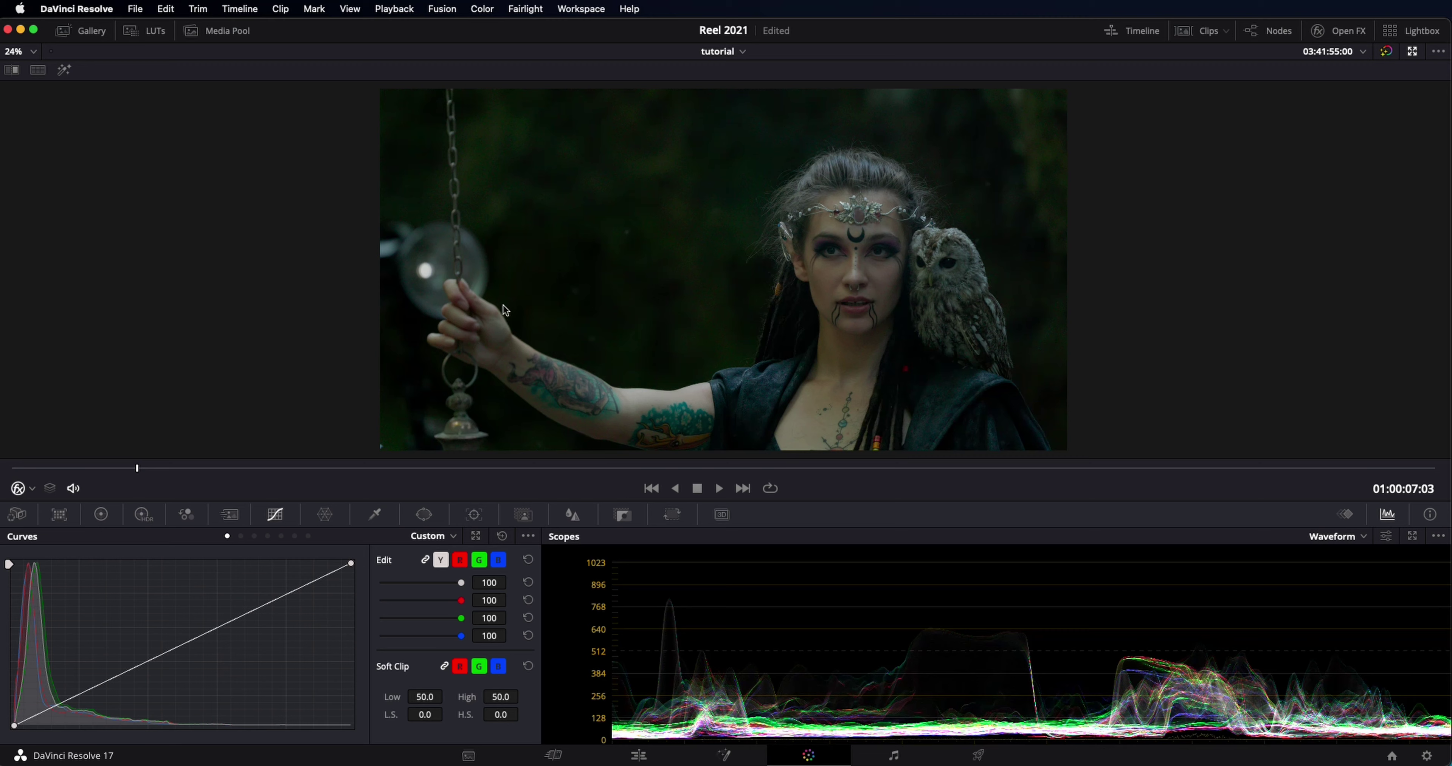
- Reset the owl clip's luma curve and pull its white point inward to lift highlights
left_click(351, 564)
left_click_drag(351, 563, 160, 563)
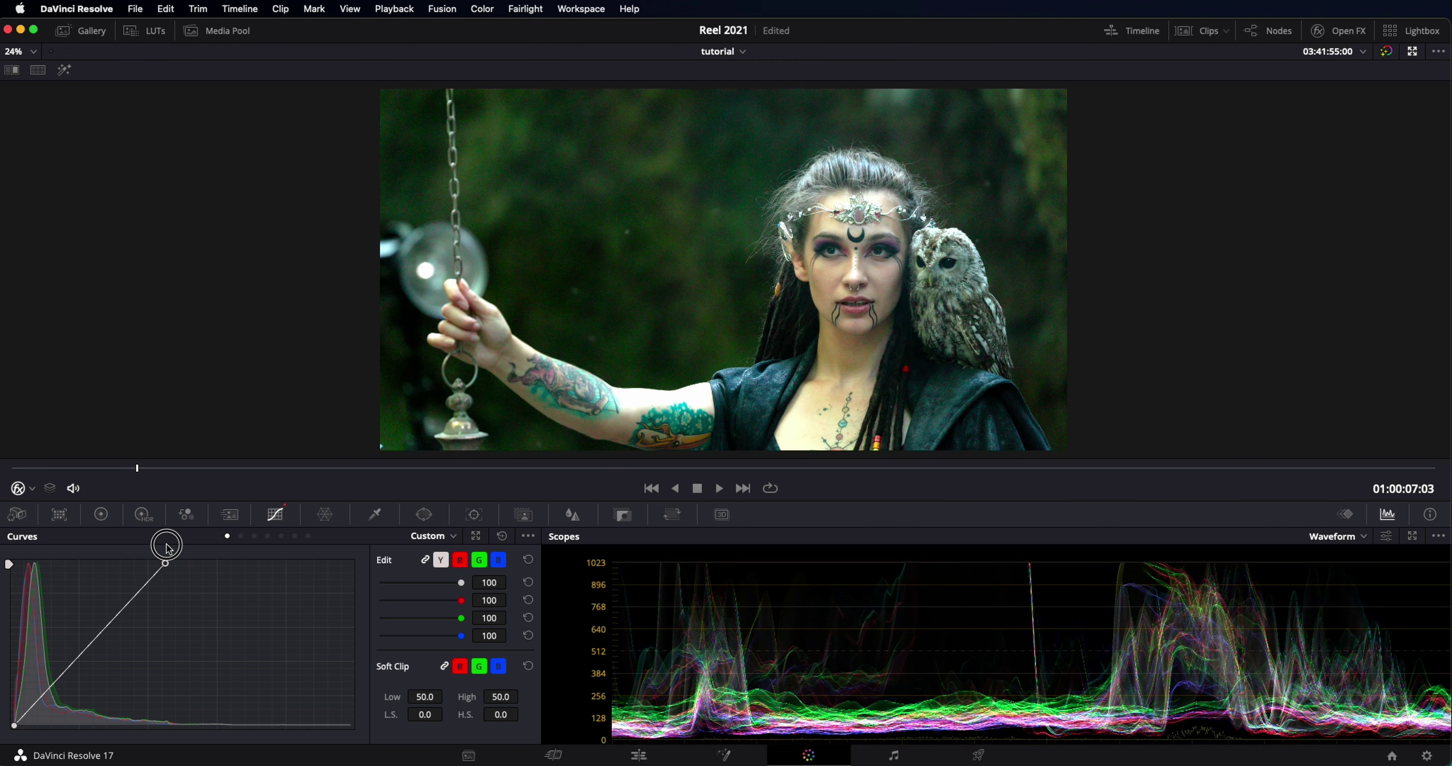
left_click_drag(162, 547, 177, 547)
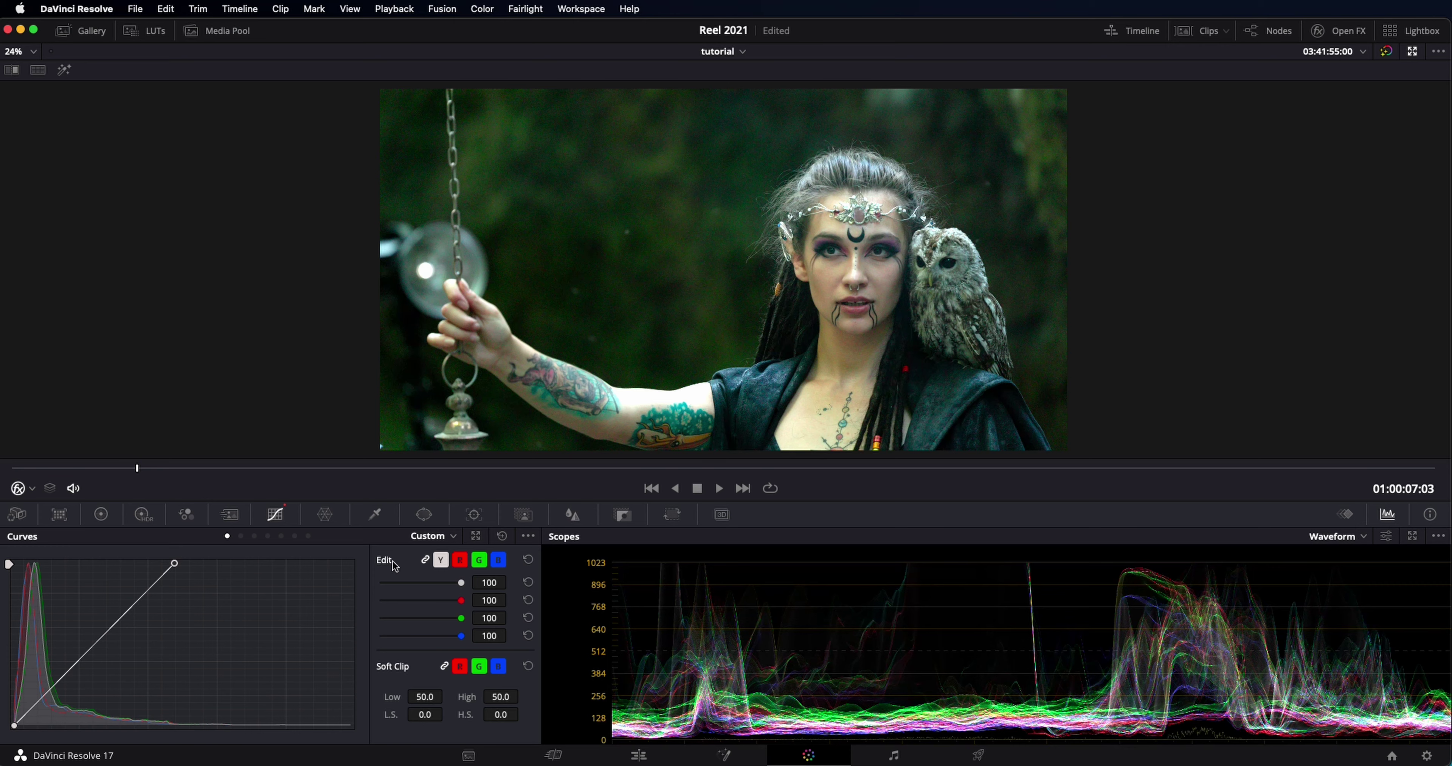
left_click(502, 536)
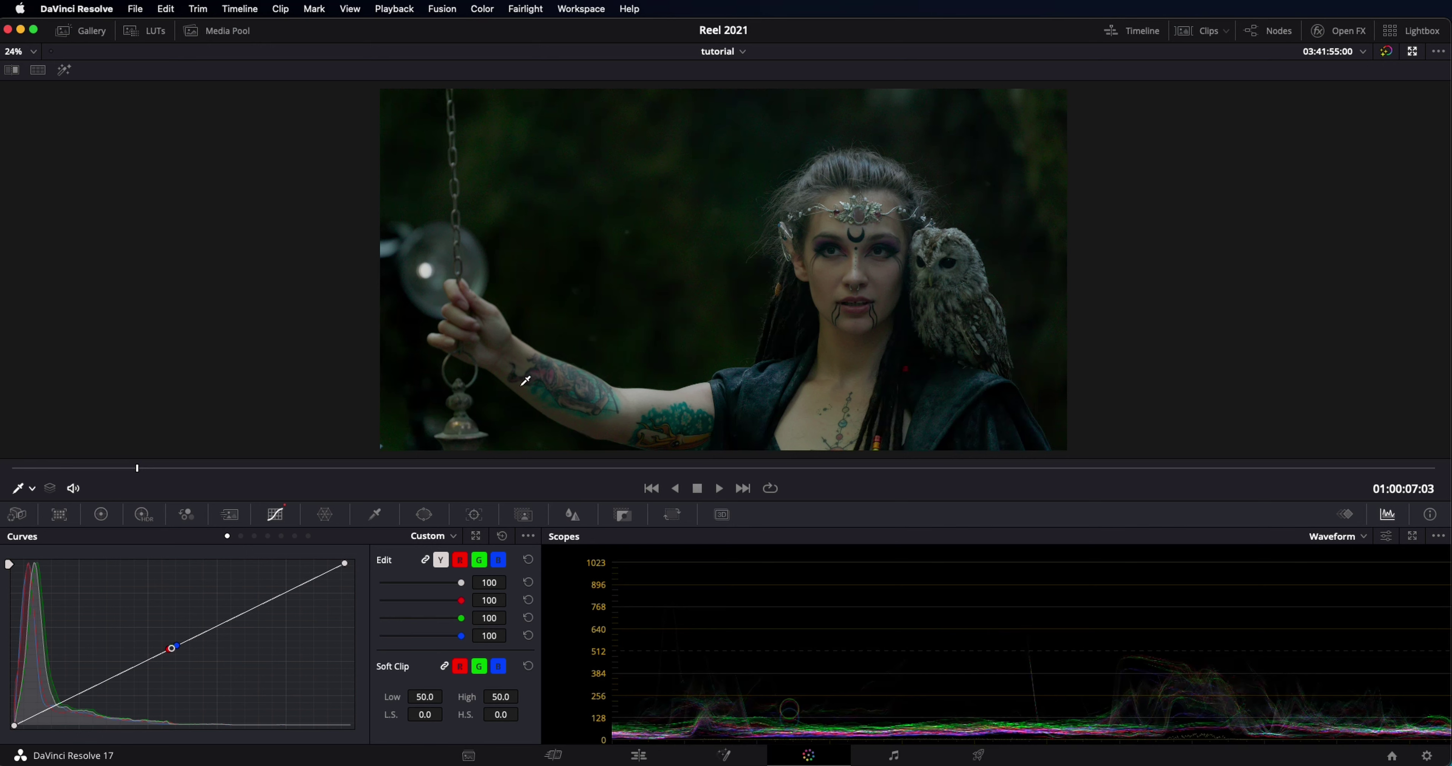
left_click(502, 538)
left_click_drag(345, 563, 226, 549)
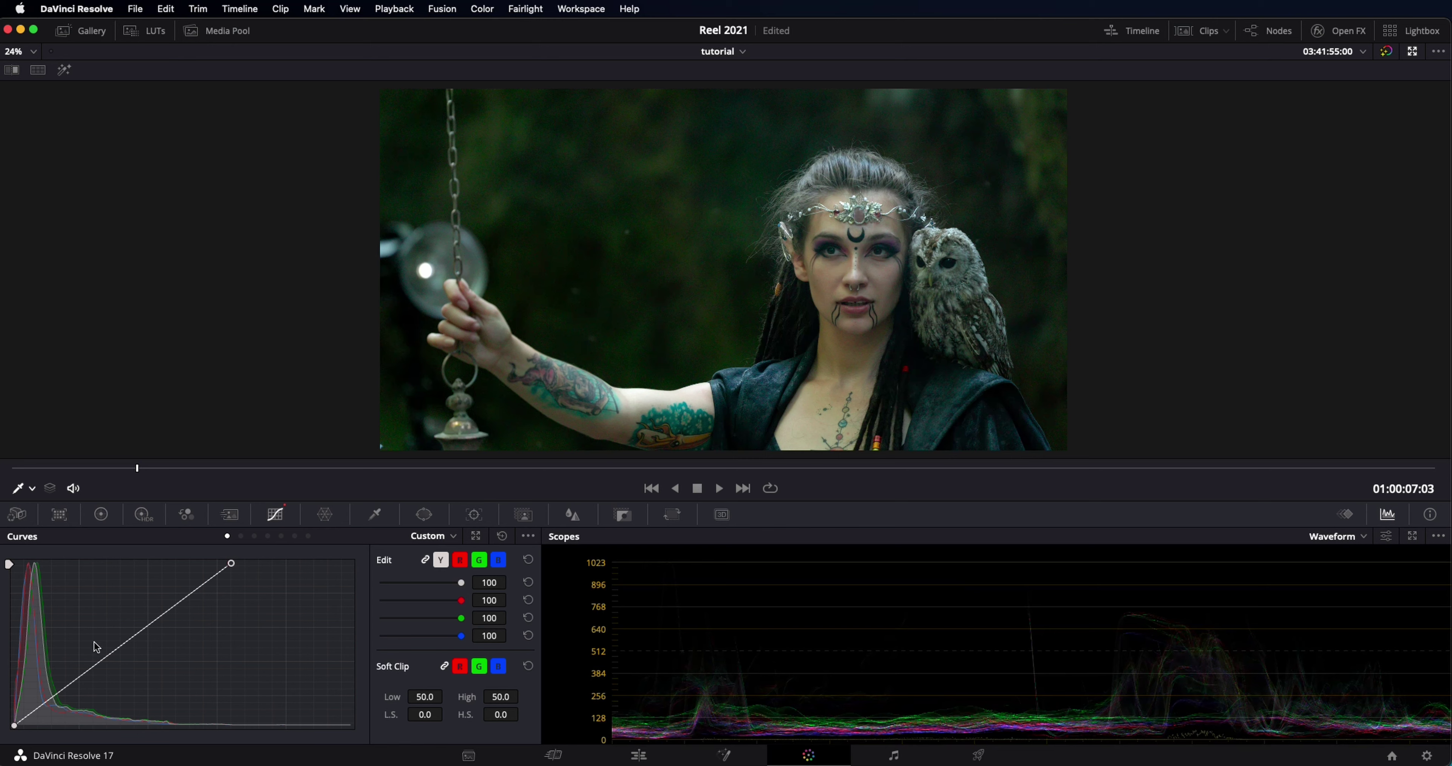
- Shift the black point, pull a shadow point down and raise a midtone point on the curve
left_click(16, 729)
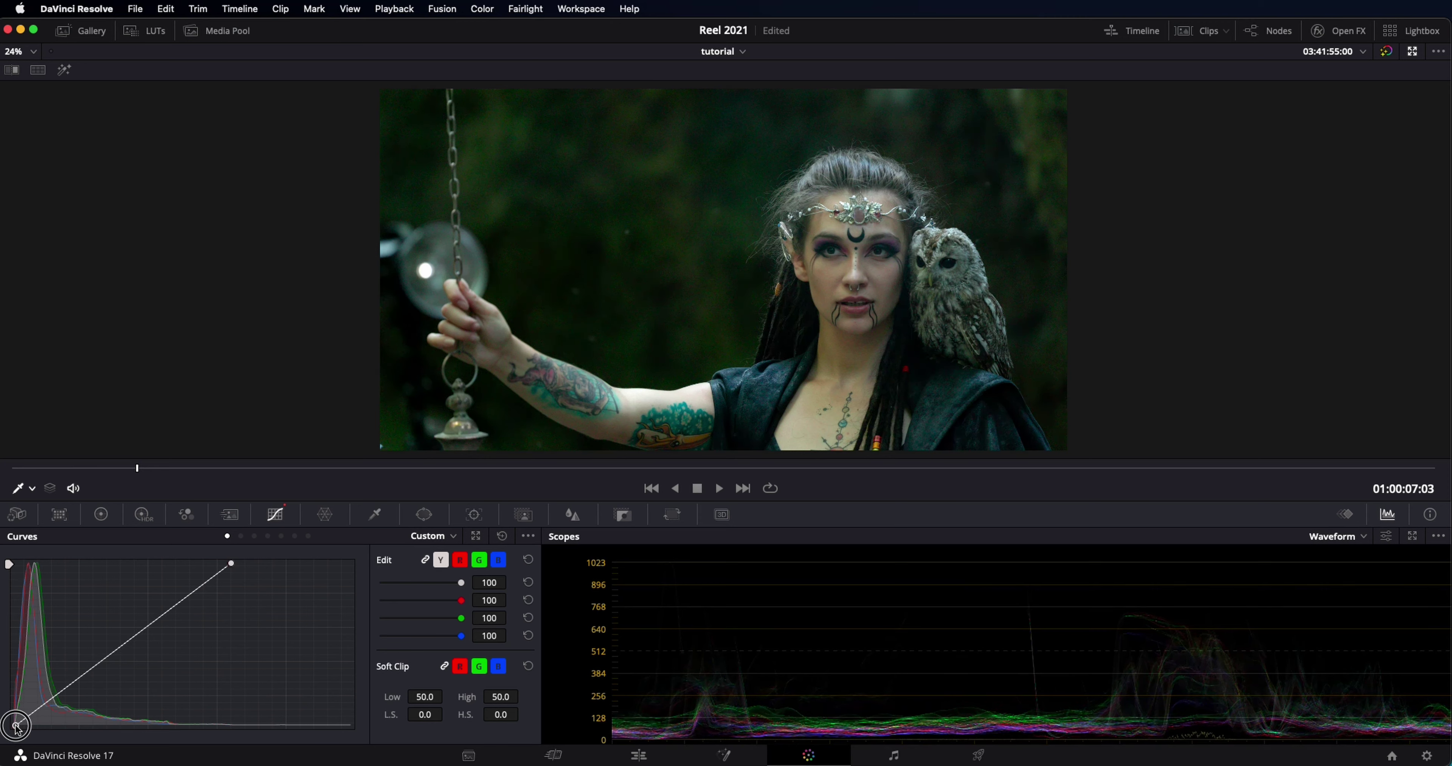
left_click_drag(16, 729, 21, 729)
left_click(78, 683)
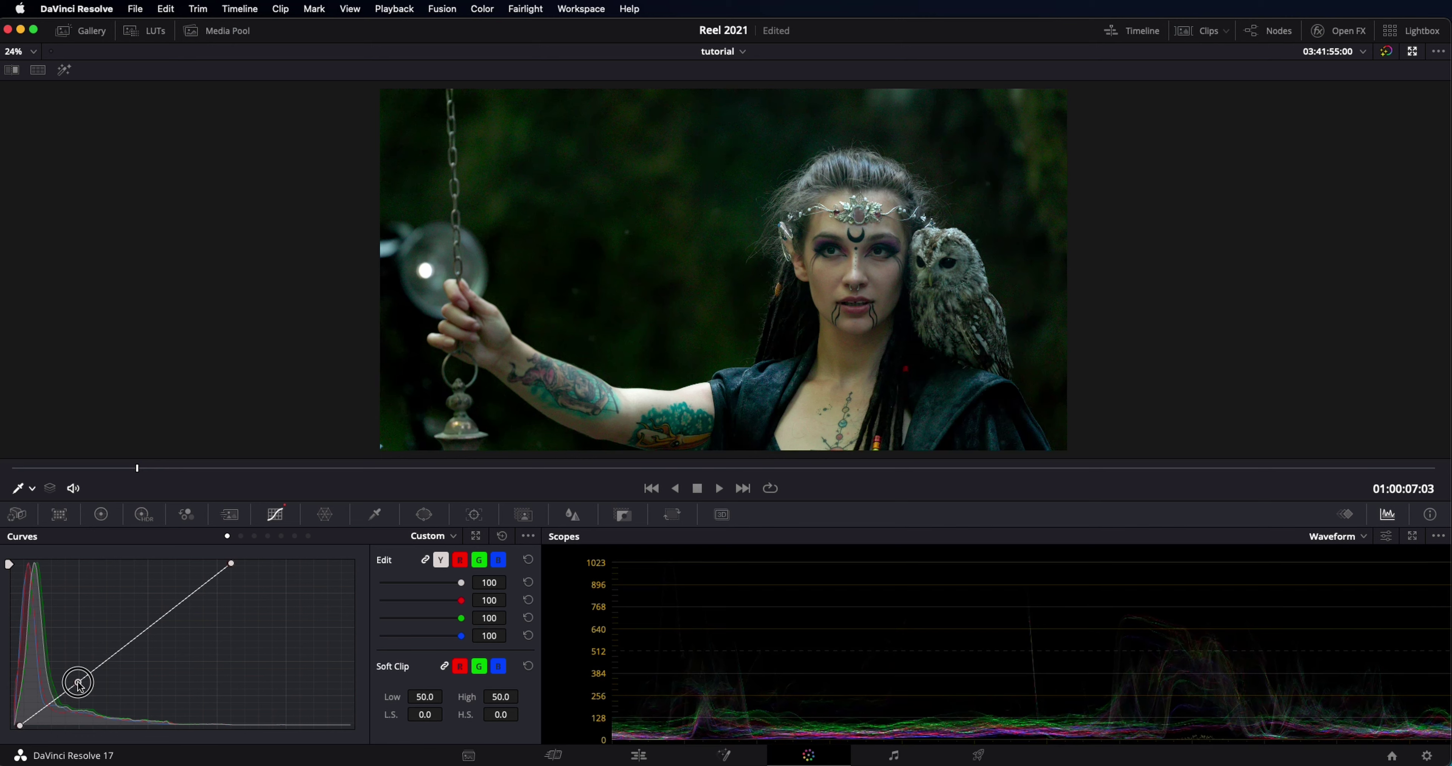
left_click_drag(78, 683, 85, 691)
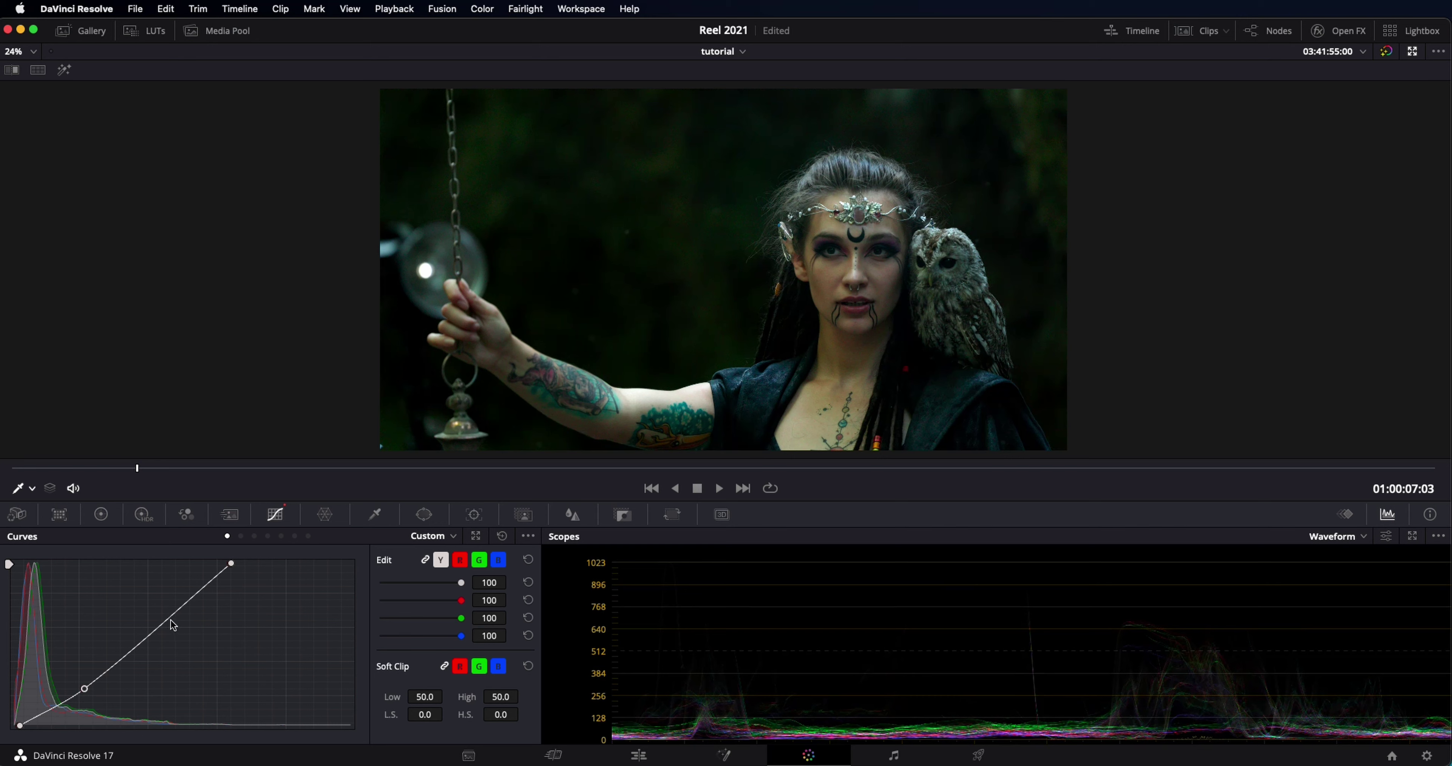
left_click_drag(173, 621, 162, 610)
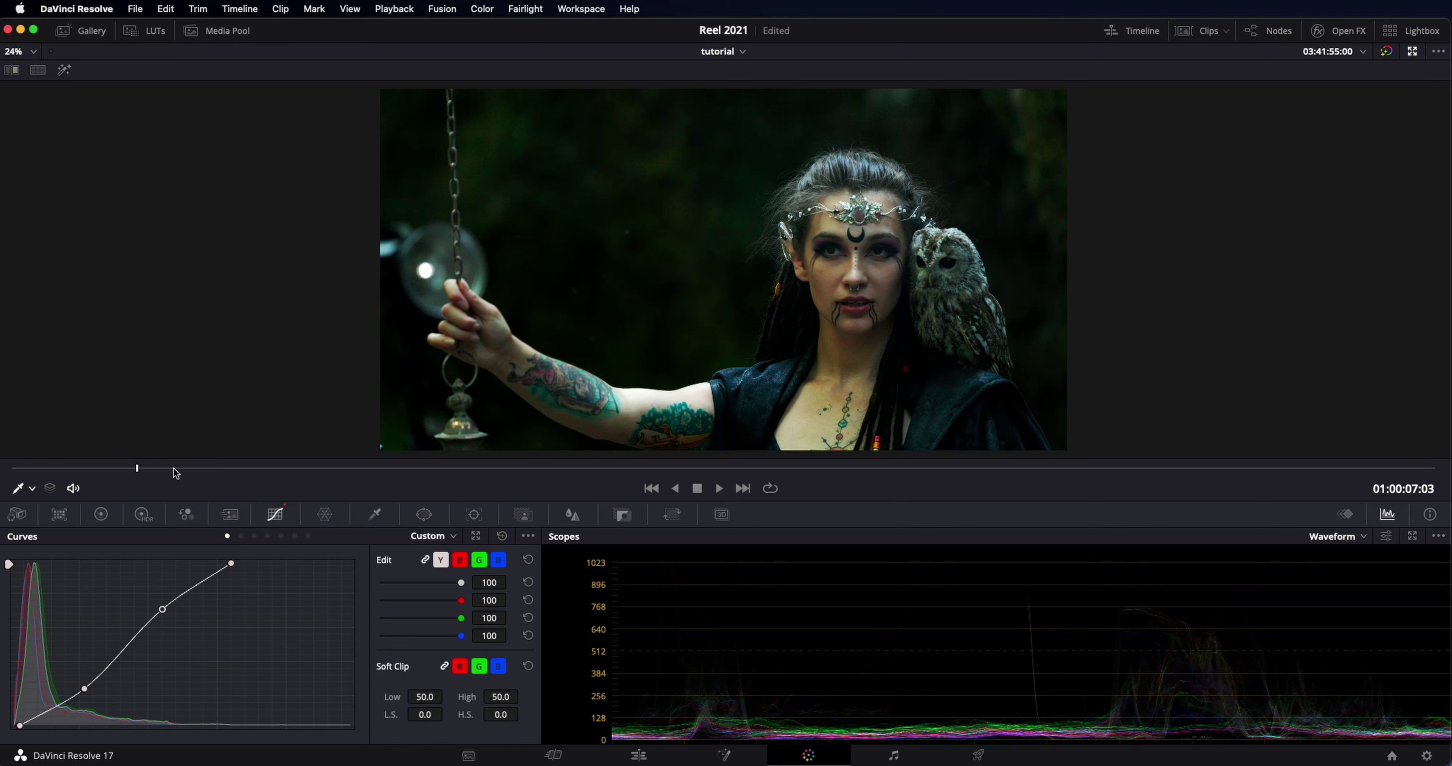
- Raise the Waveform brightness in the scope settings and switch to clip 06
left_click(1386, 535)
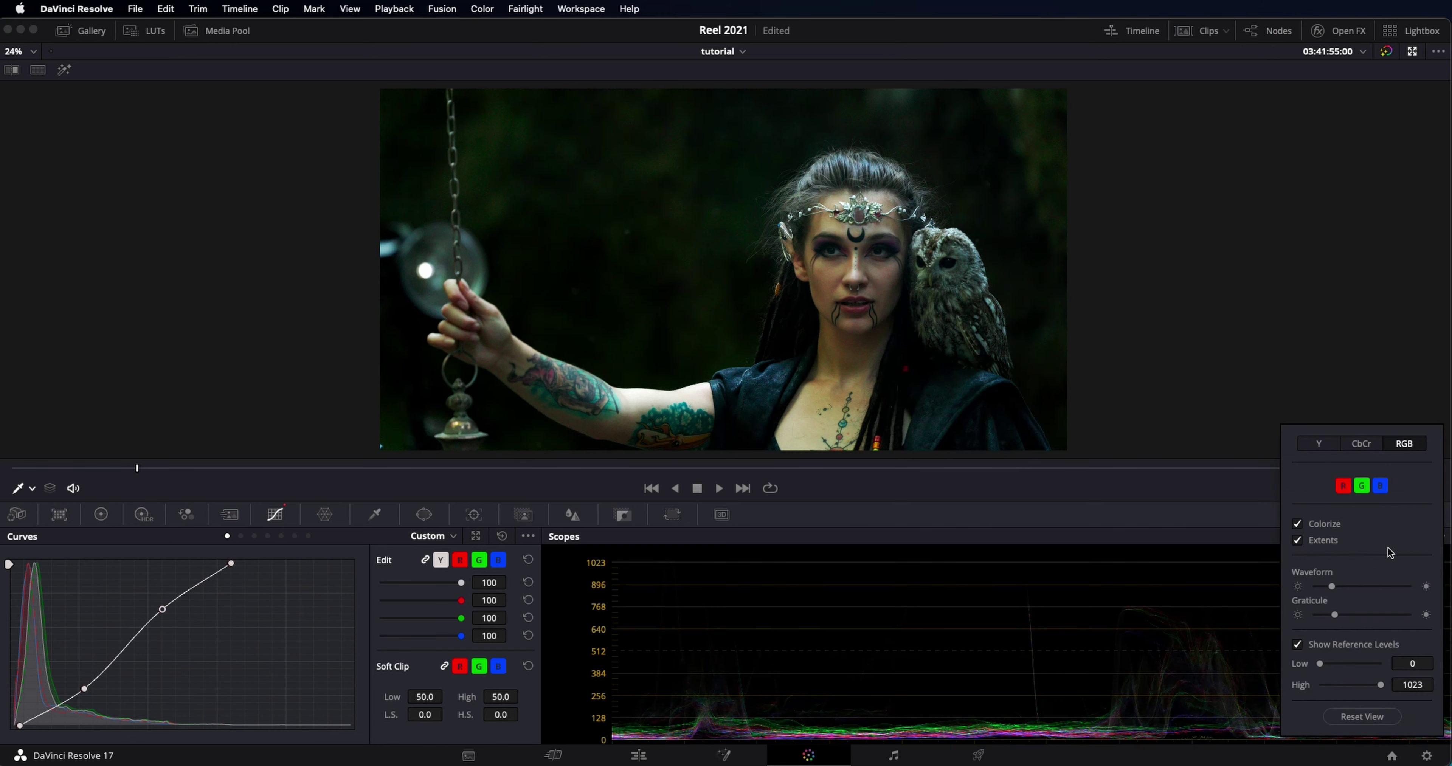
left_click(1373, 587)
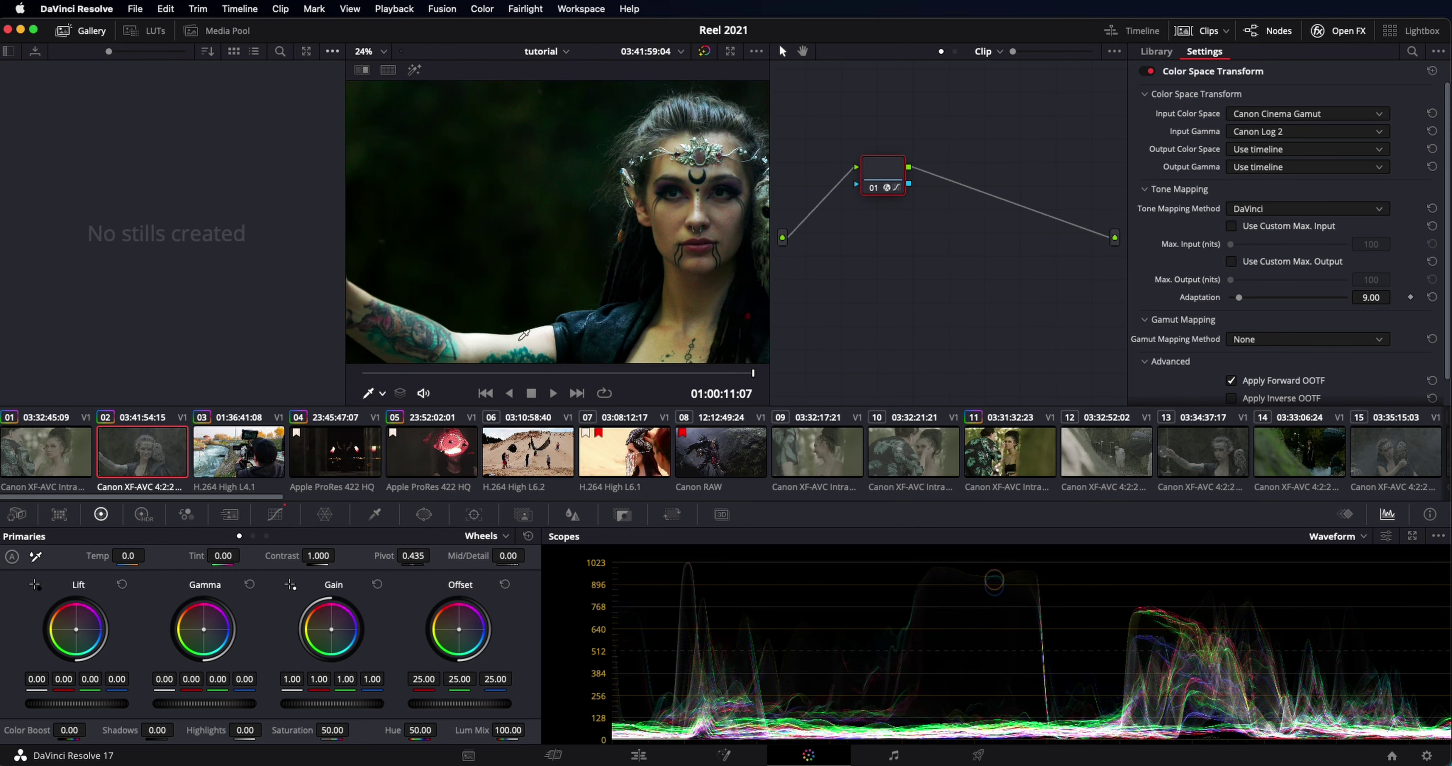
left_click(524, 459)
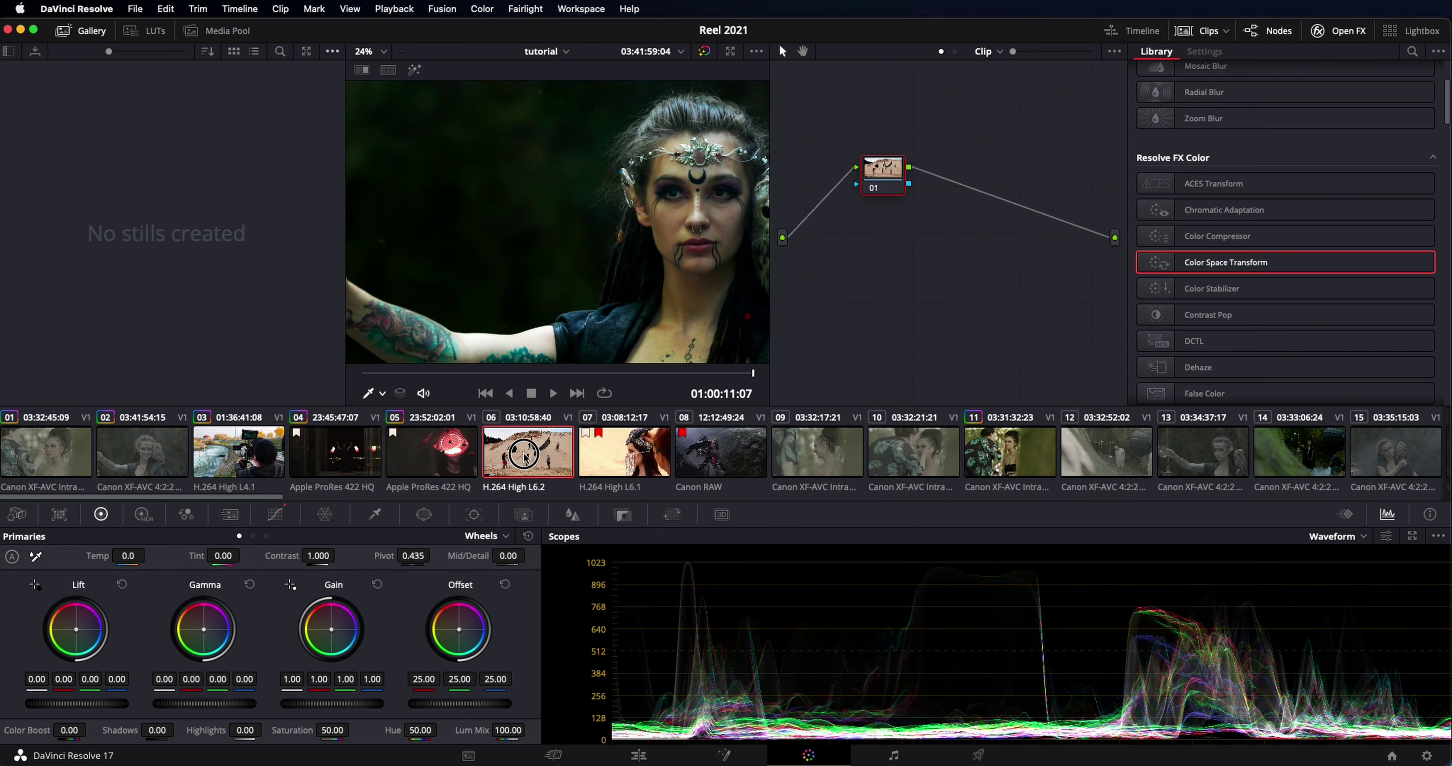
left_click(730, 53)
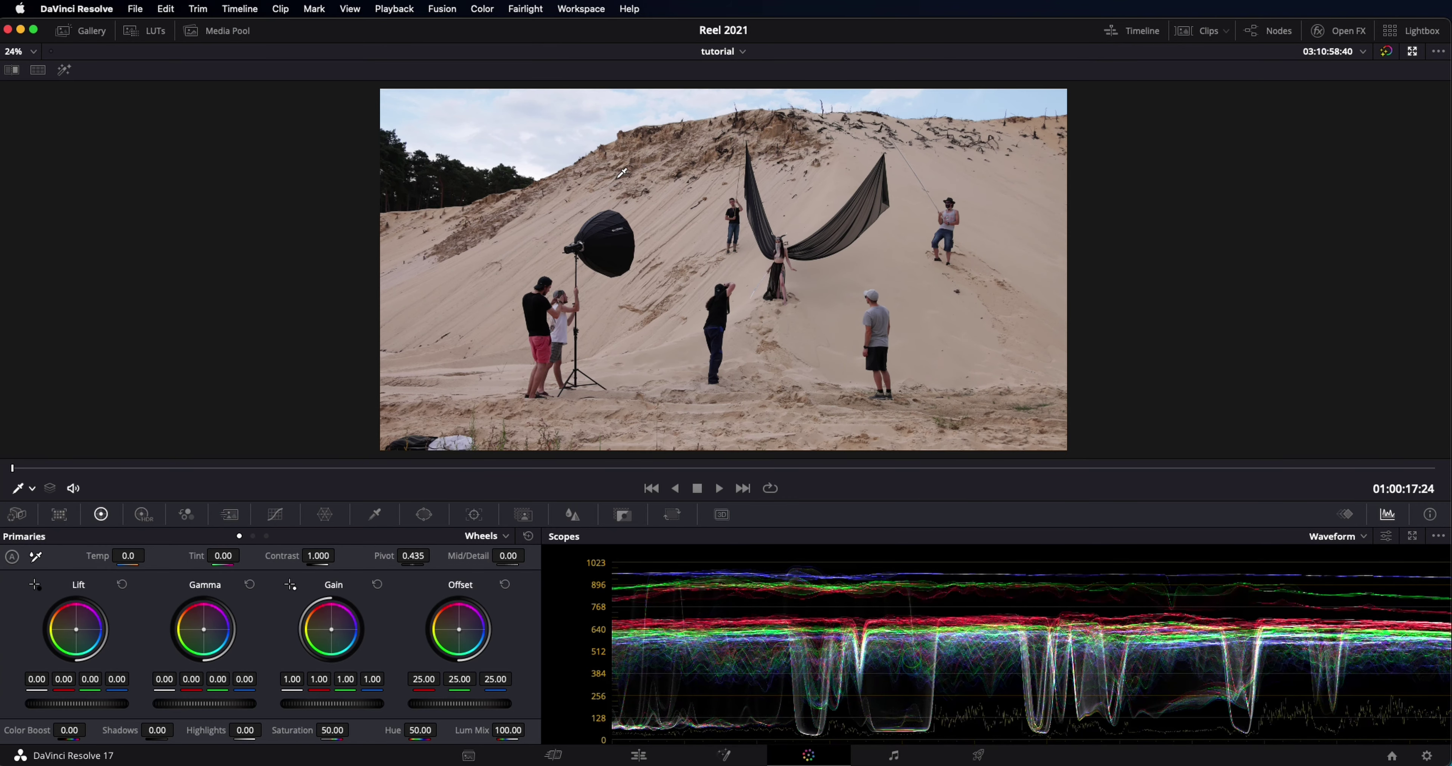
scroll(622, 173, "down", 1)
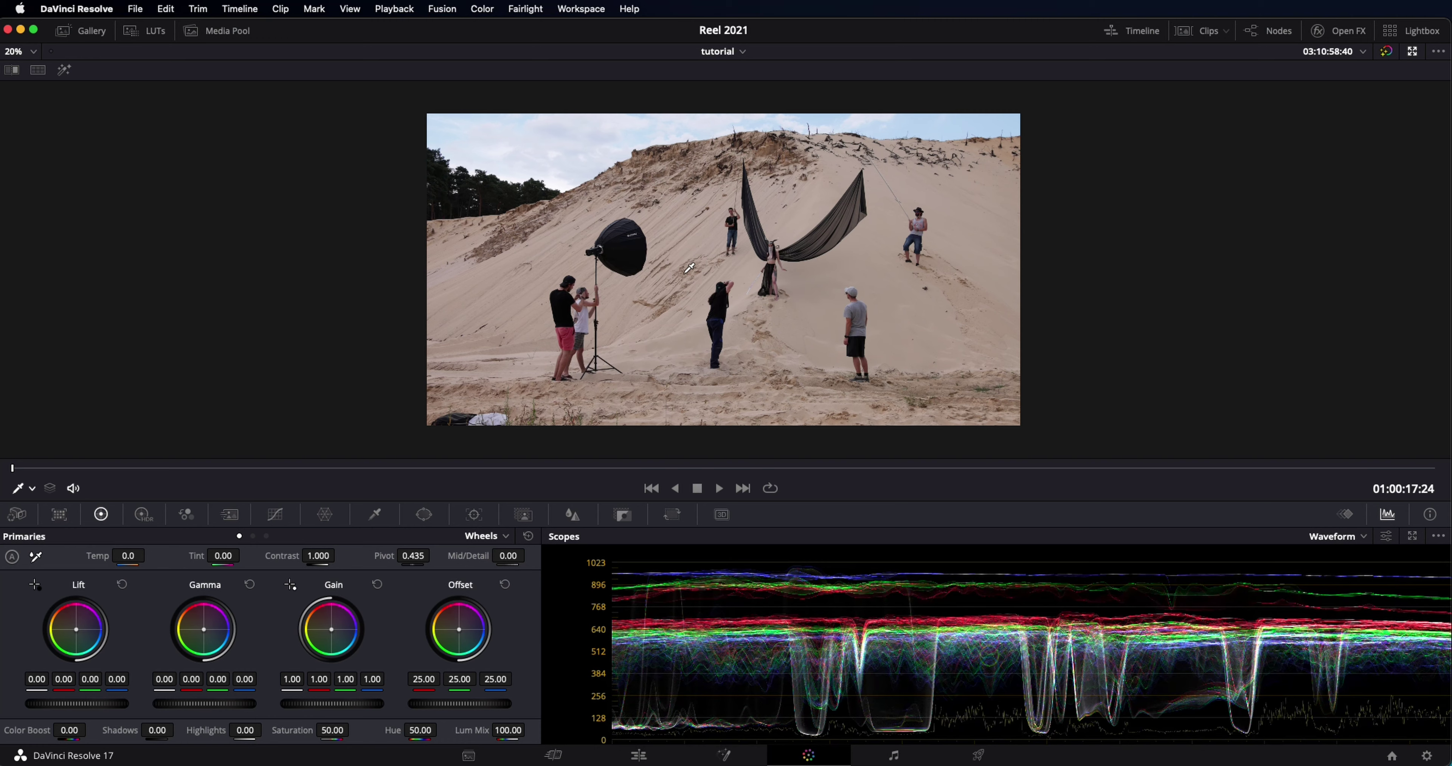
scroll(388, 312, "up", 2)
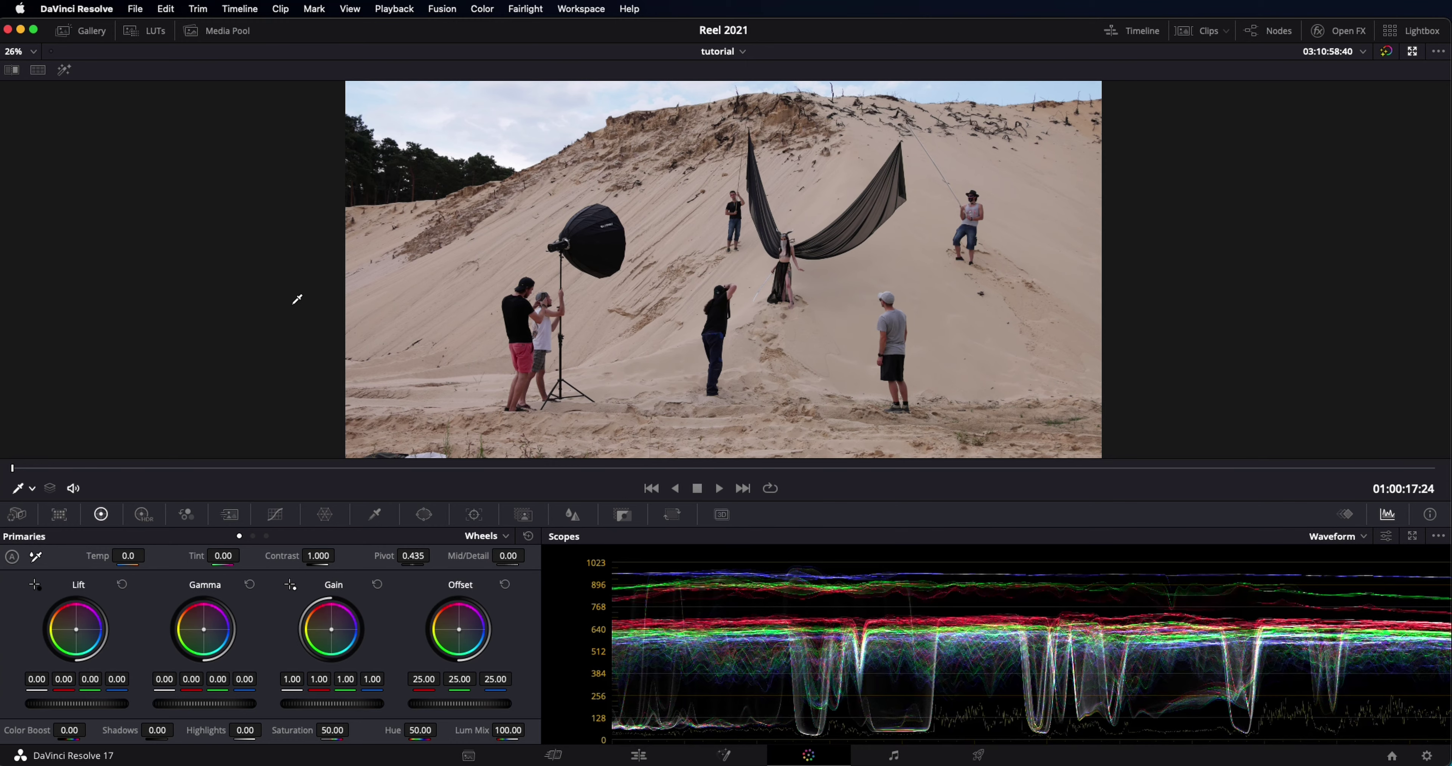
scroll(845, 253, "up", 5)
scroll(1012, 189, "up", 5)
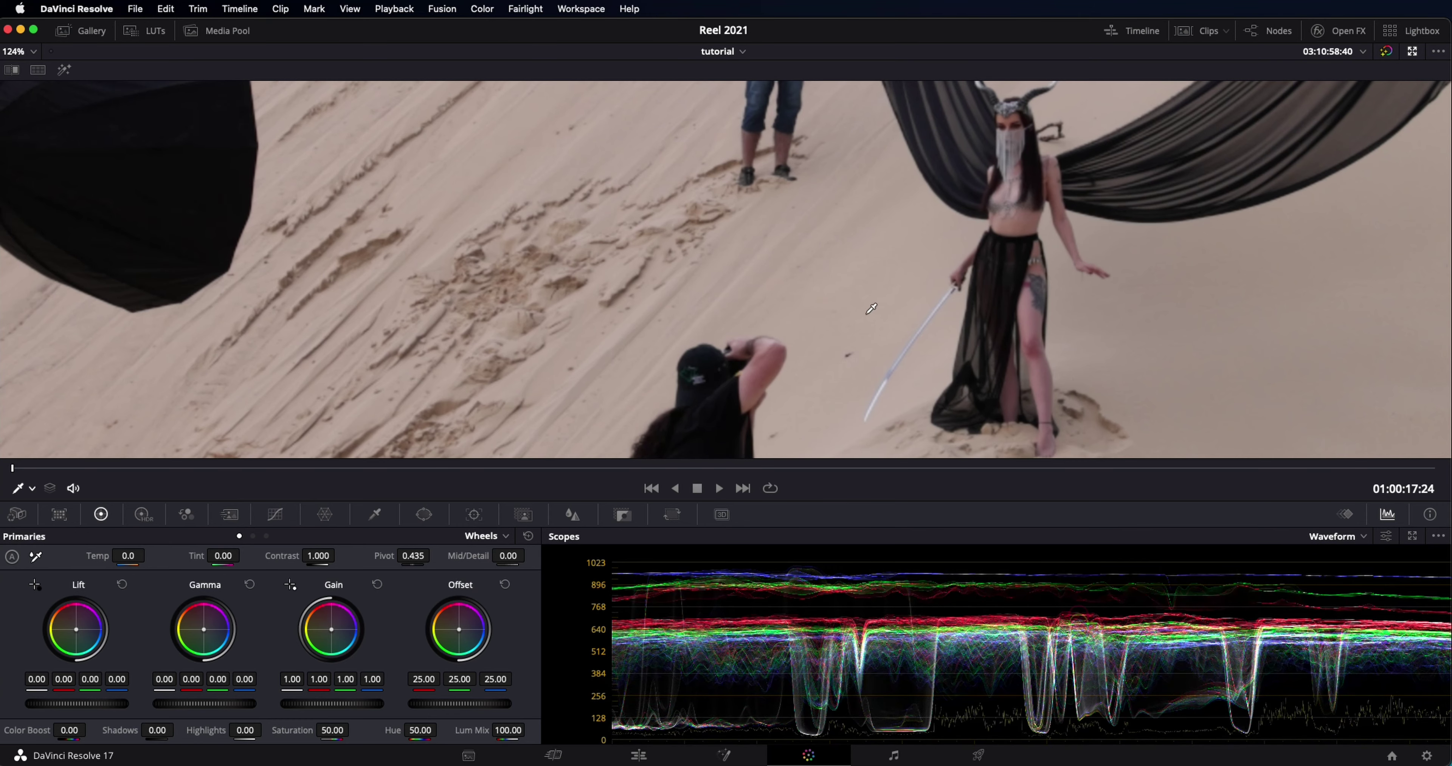
scroll(827, 273, "down", 2)
scroll(826, 274, "down", 3)
scroll(760, 307, "down", 1)
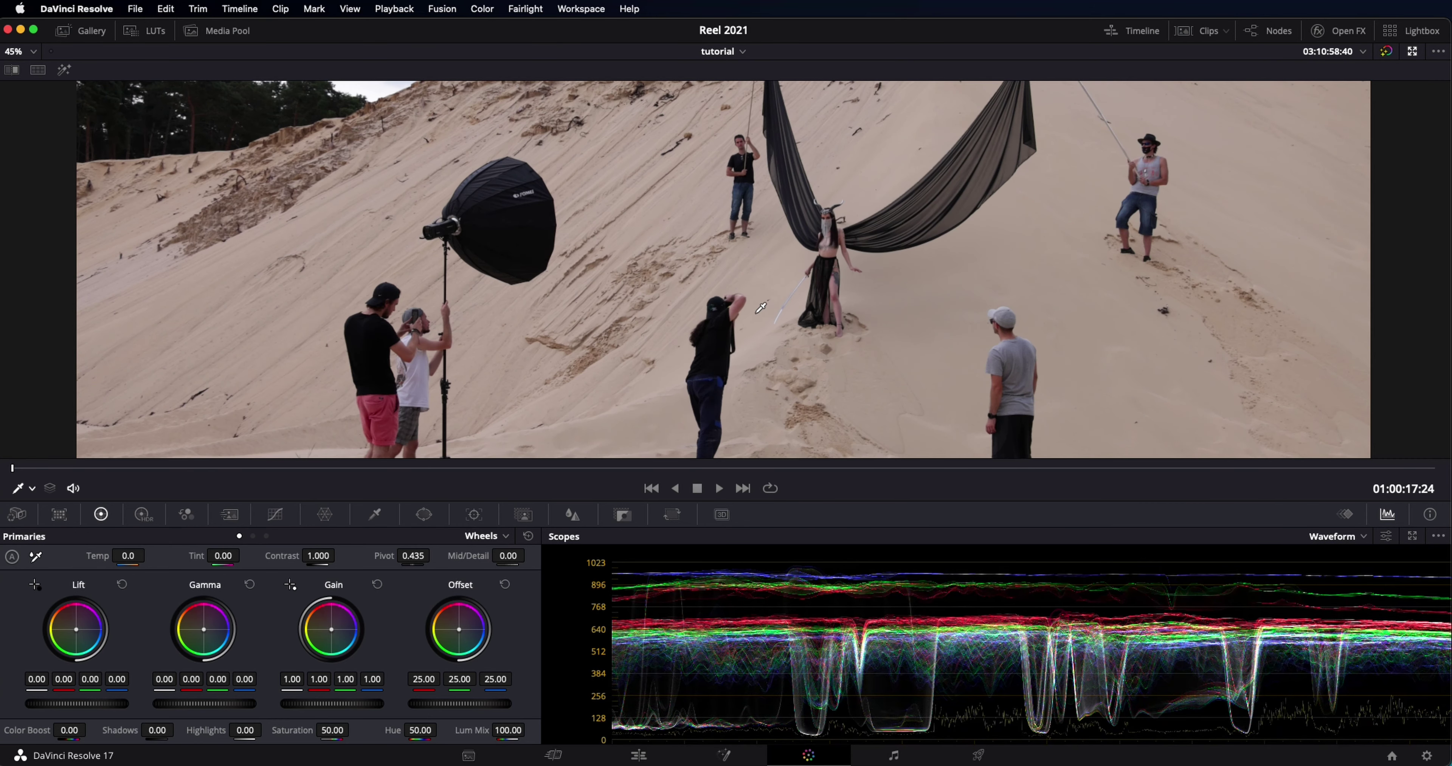
scroll(761, 307, "down", 2)
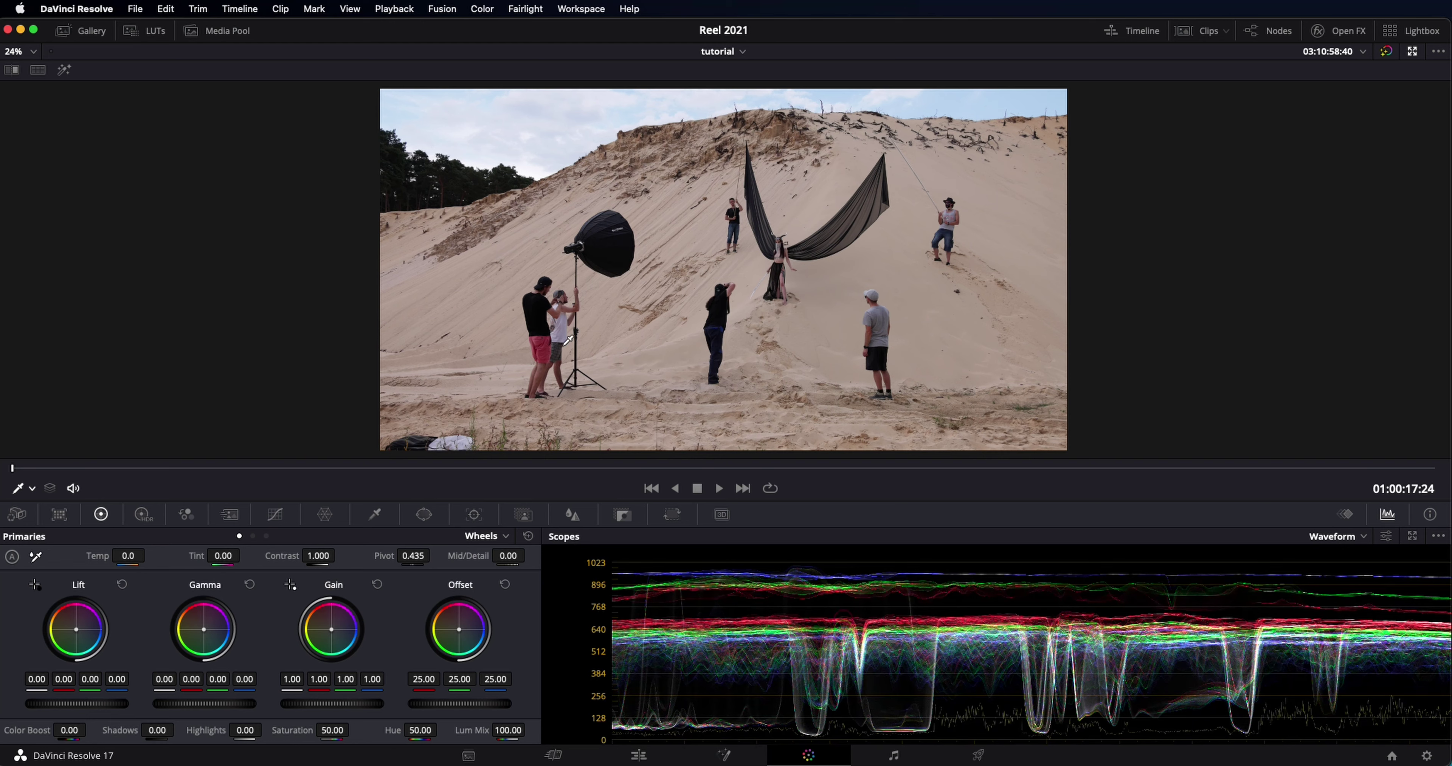
- In Curves, pull the dune clip's white point in, set a shadow point and lift the midtones
left_click(275, 514)
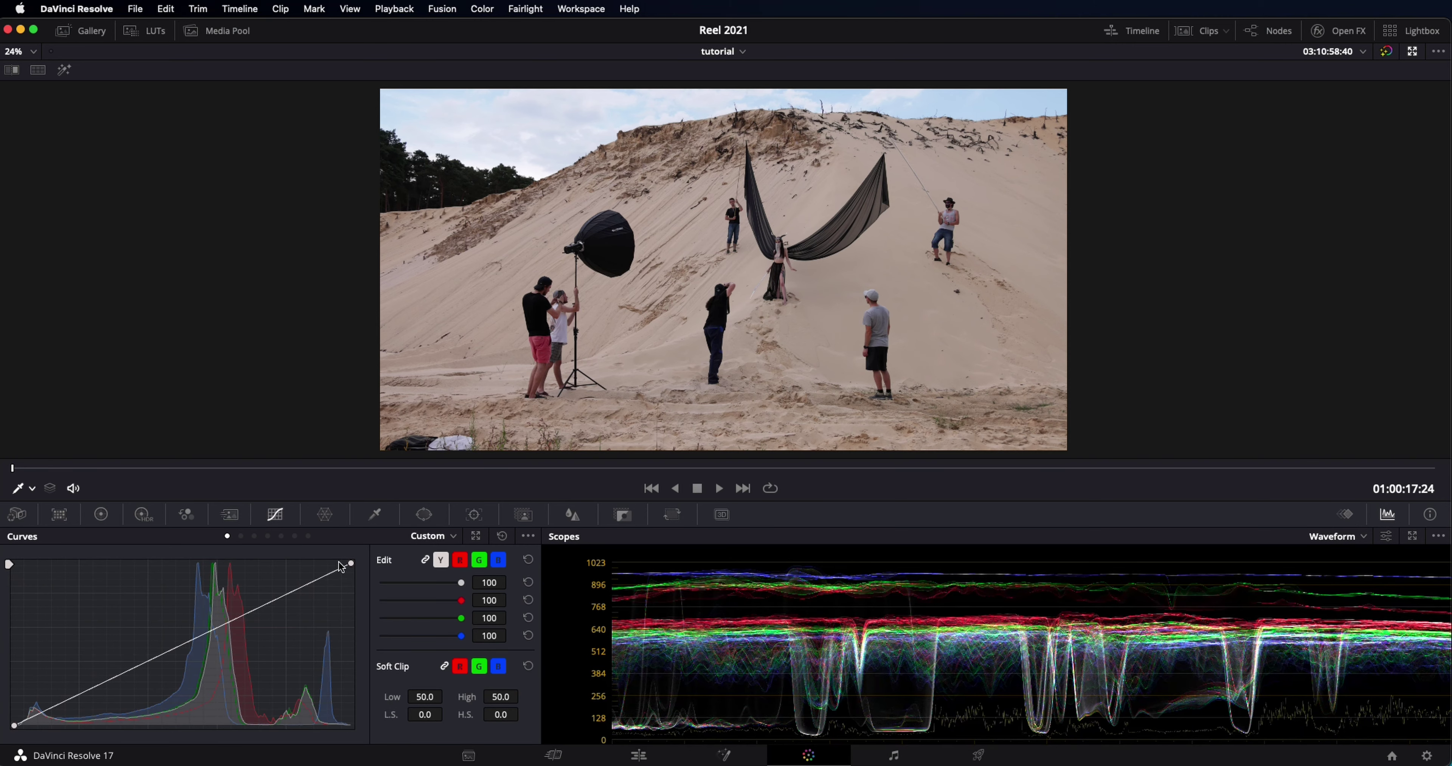
left_click_drag(349, 564, 330, 562)
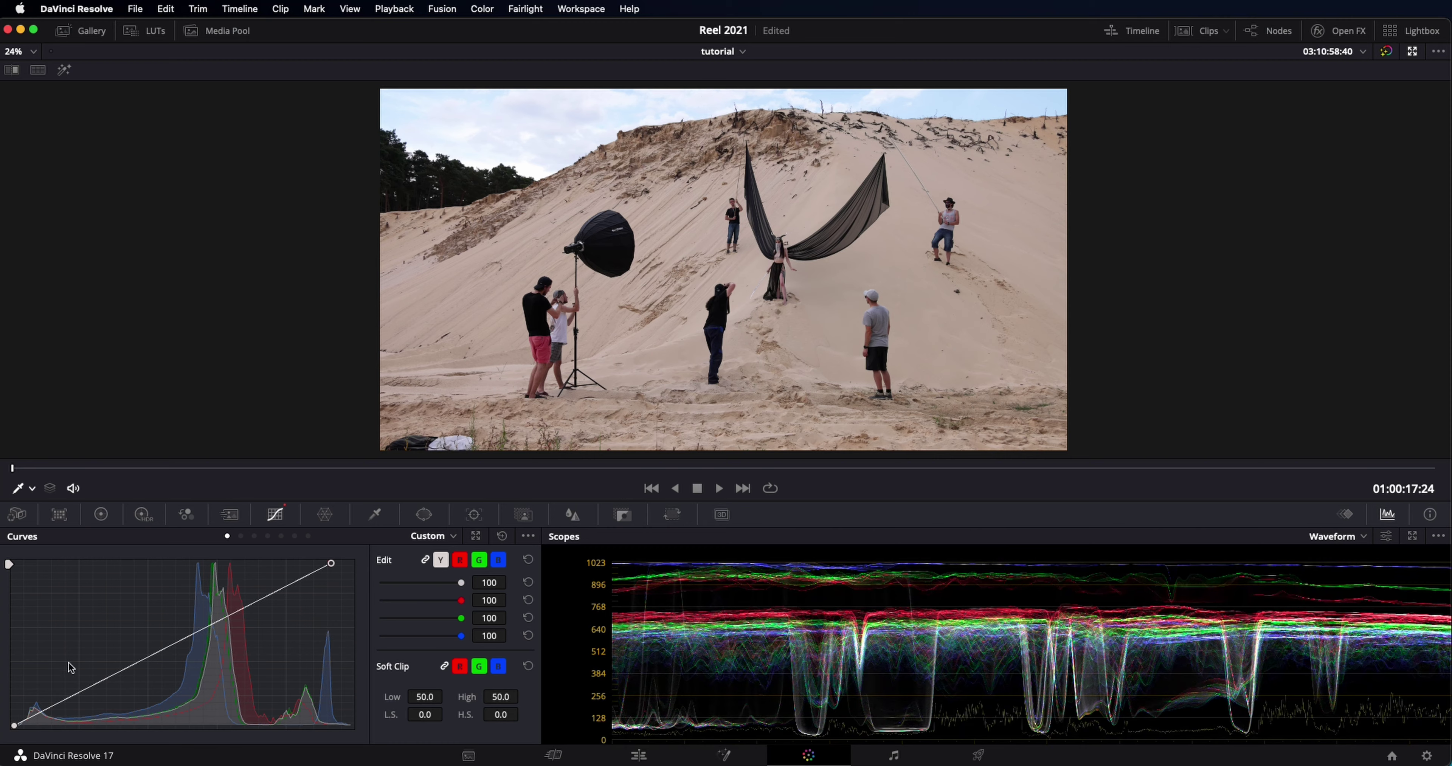
left_click_drag(230, 621, 223, 618)
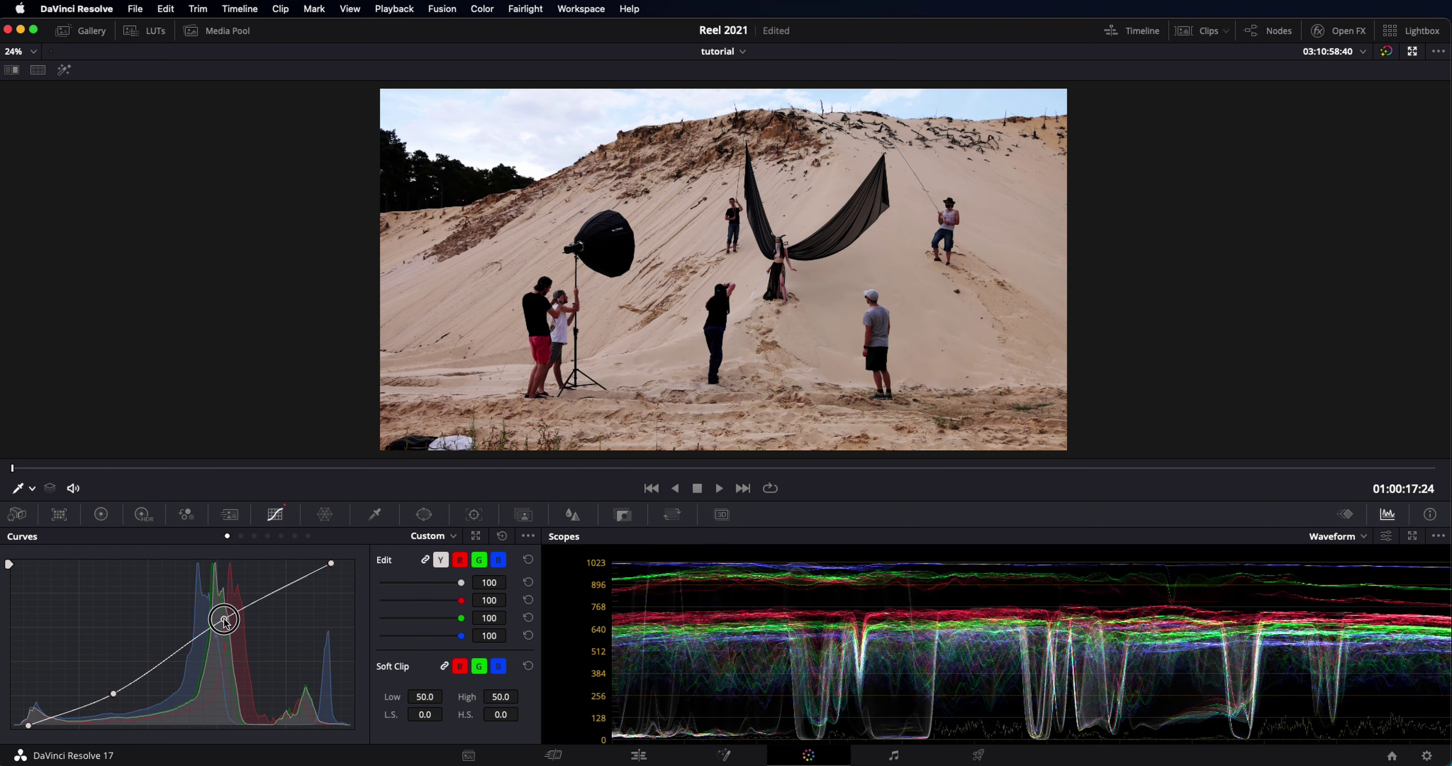
left_click_drag(224, 621, 201, 612)
- Set the dune clip's primaries to Temp 440, Tint -0.50 and Saturation 61.60
left_click(101, 515)
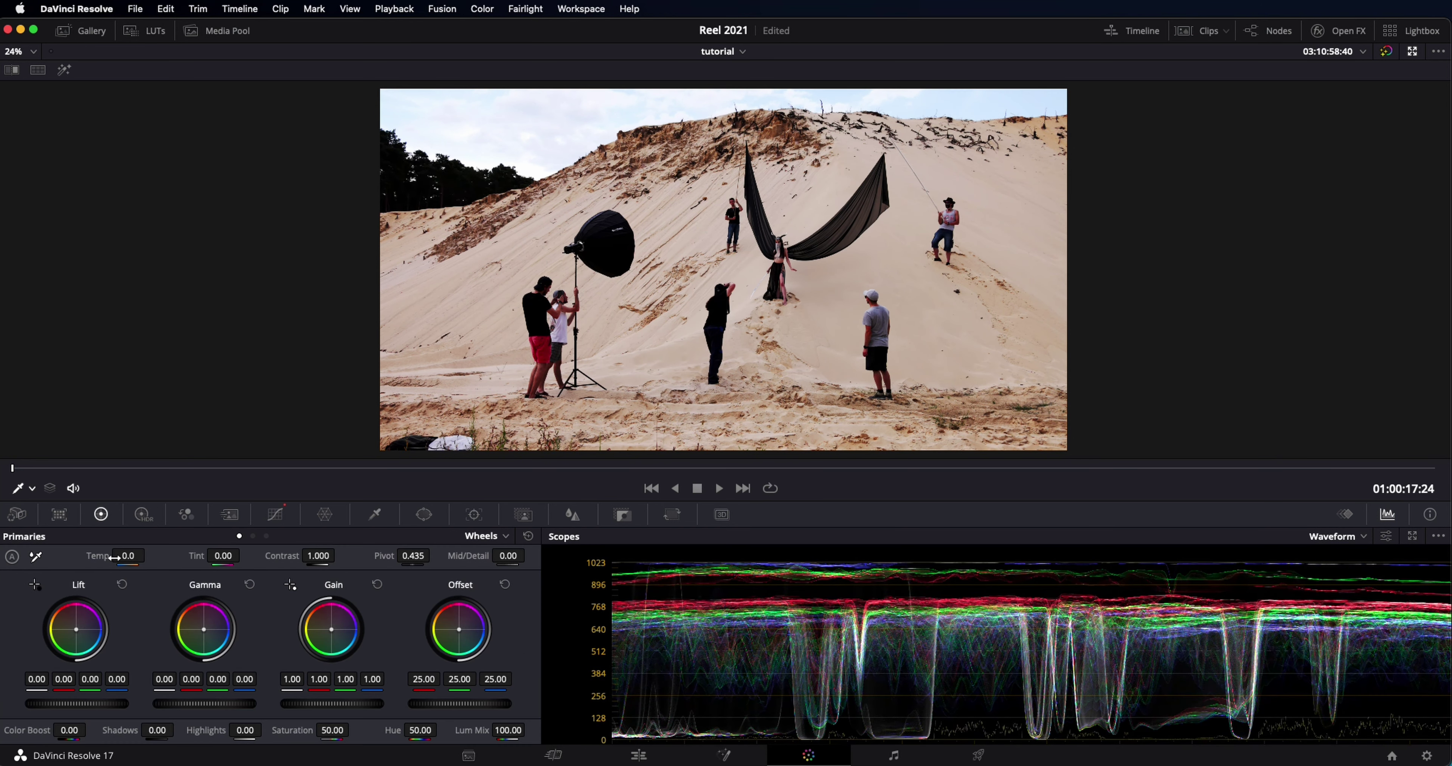
left_click_drag(120, 556, 121, 557)
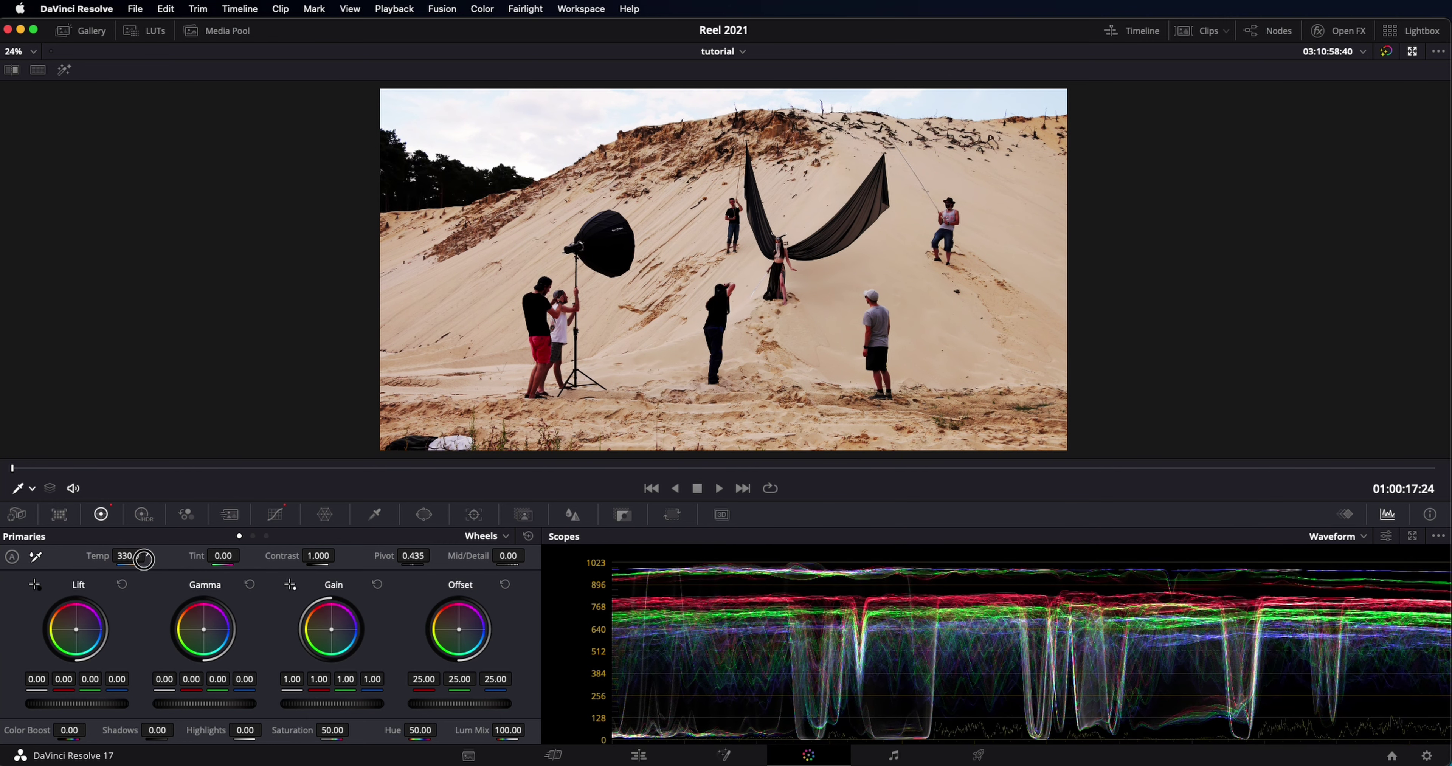
left_click_drag(223, 556, 142, 554)
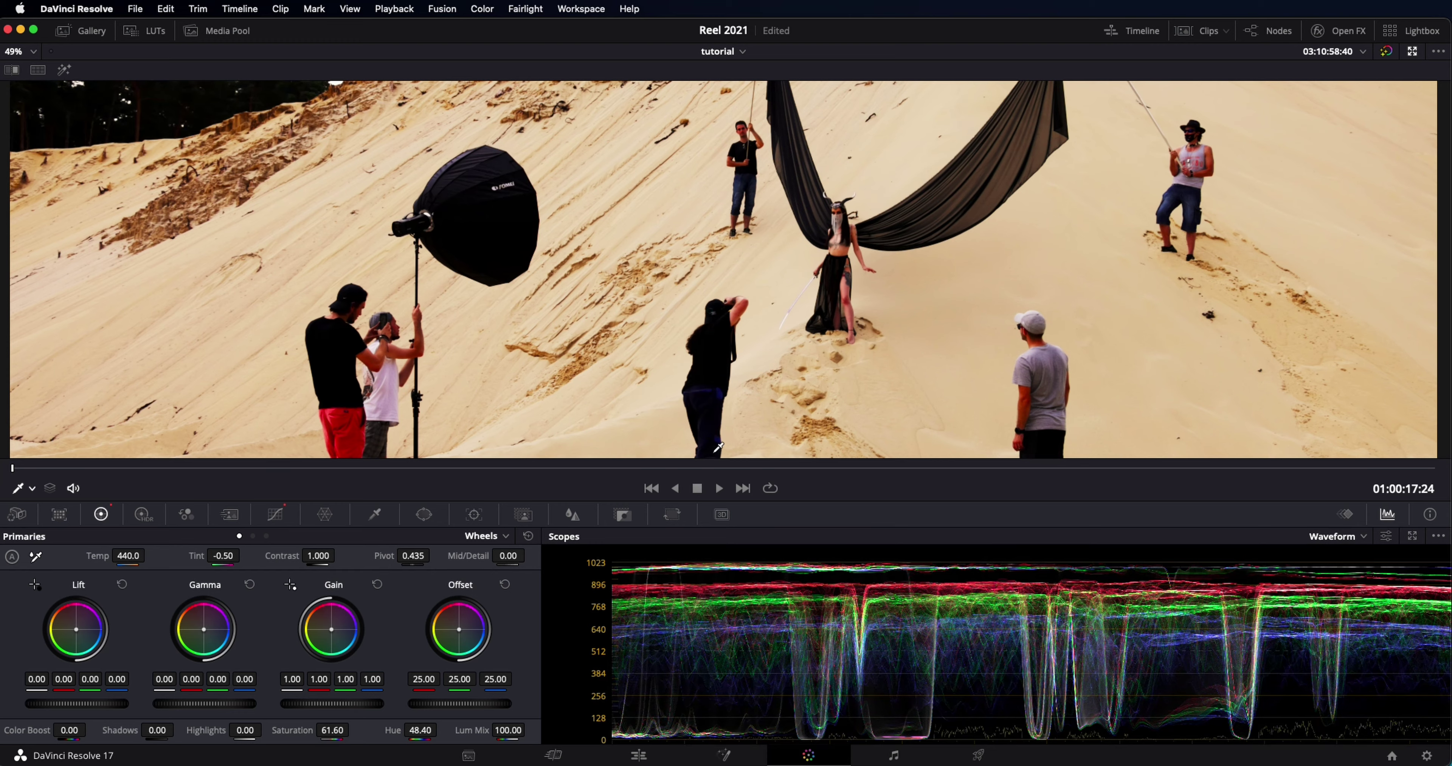
- Play back the warmed dune clip, stop, and scrub back to an earlier frame
left_click(720, 489)
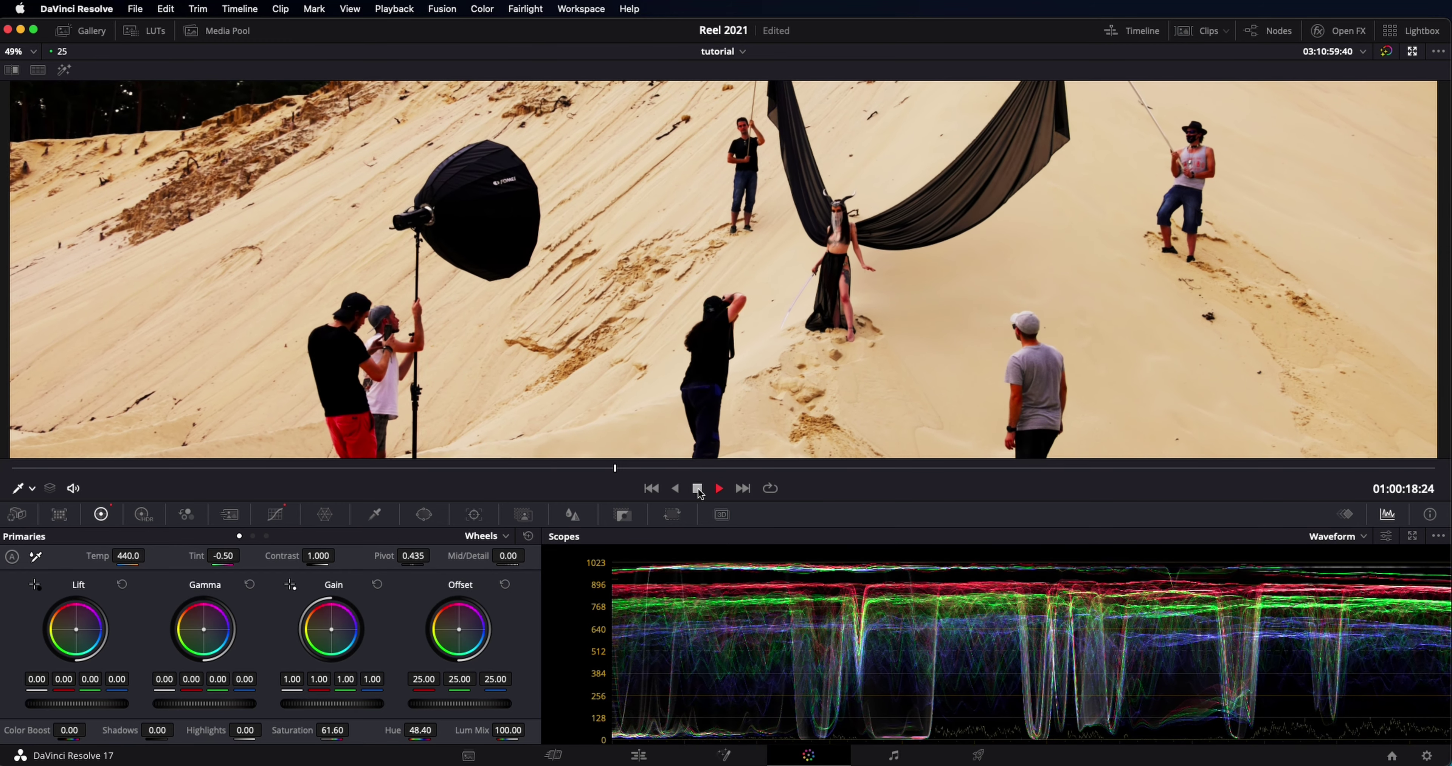
left_click(697, 488)
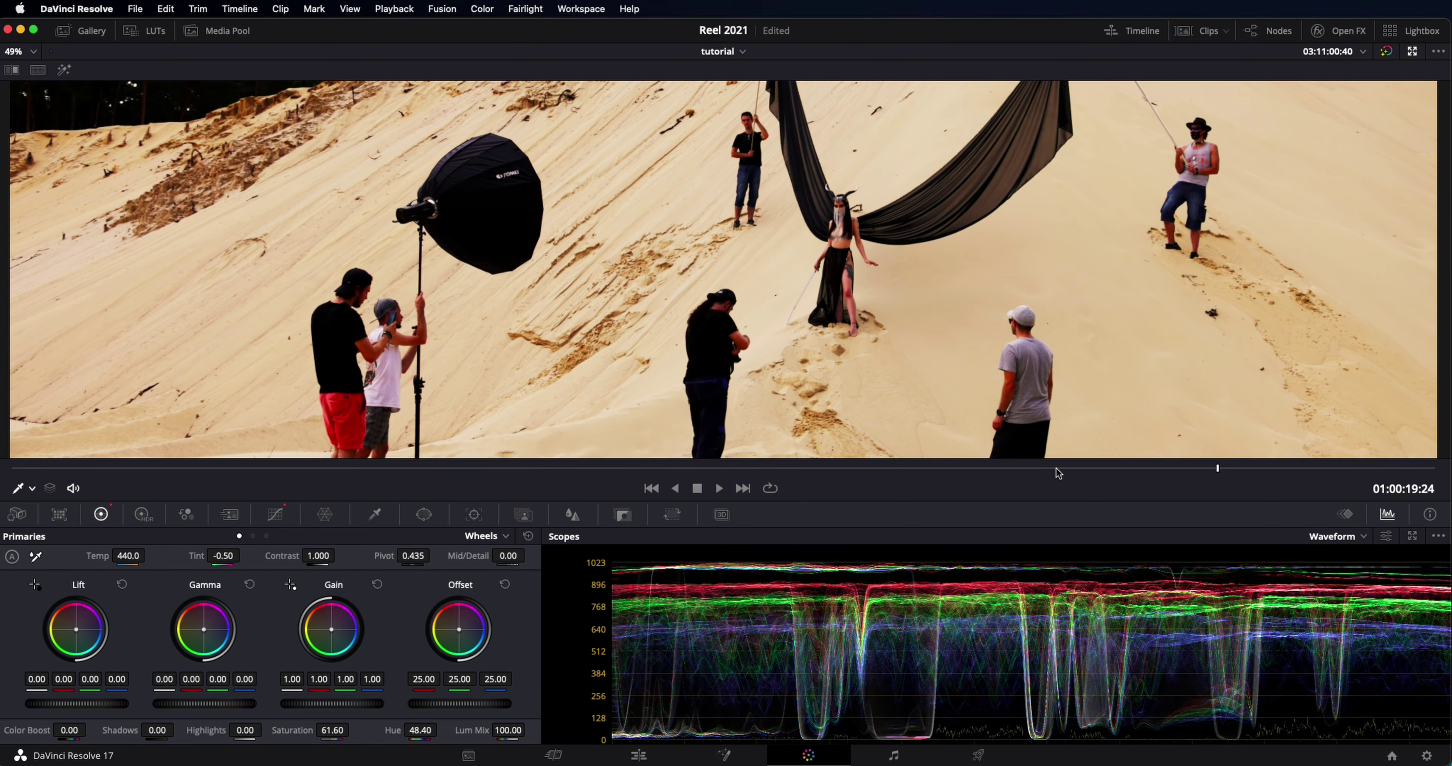
left_click_drag(1027, 469, 109, 467)
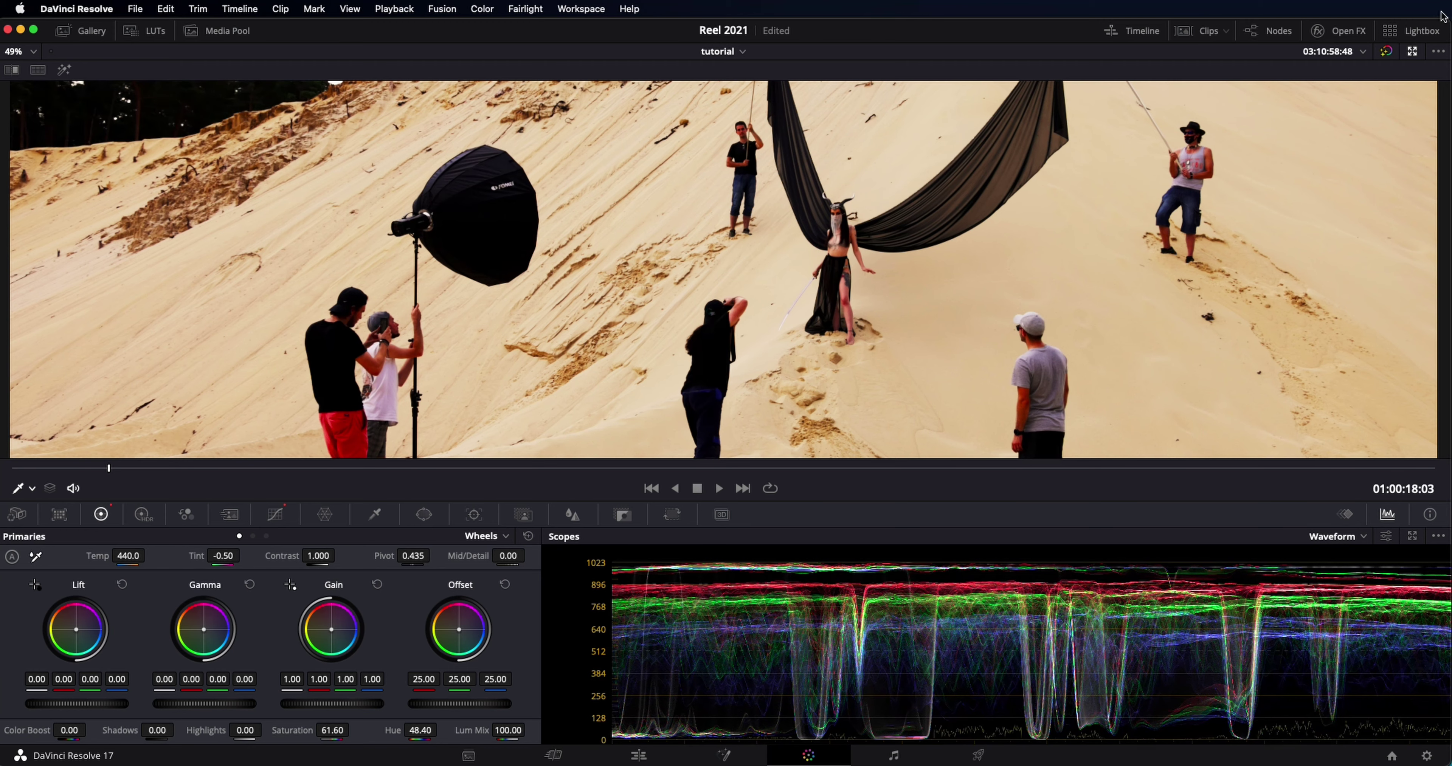
- Compare the dune clip with its grade bypassed, then raise Shadows to 13
left_click(1386, 54)
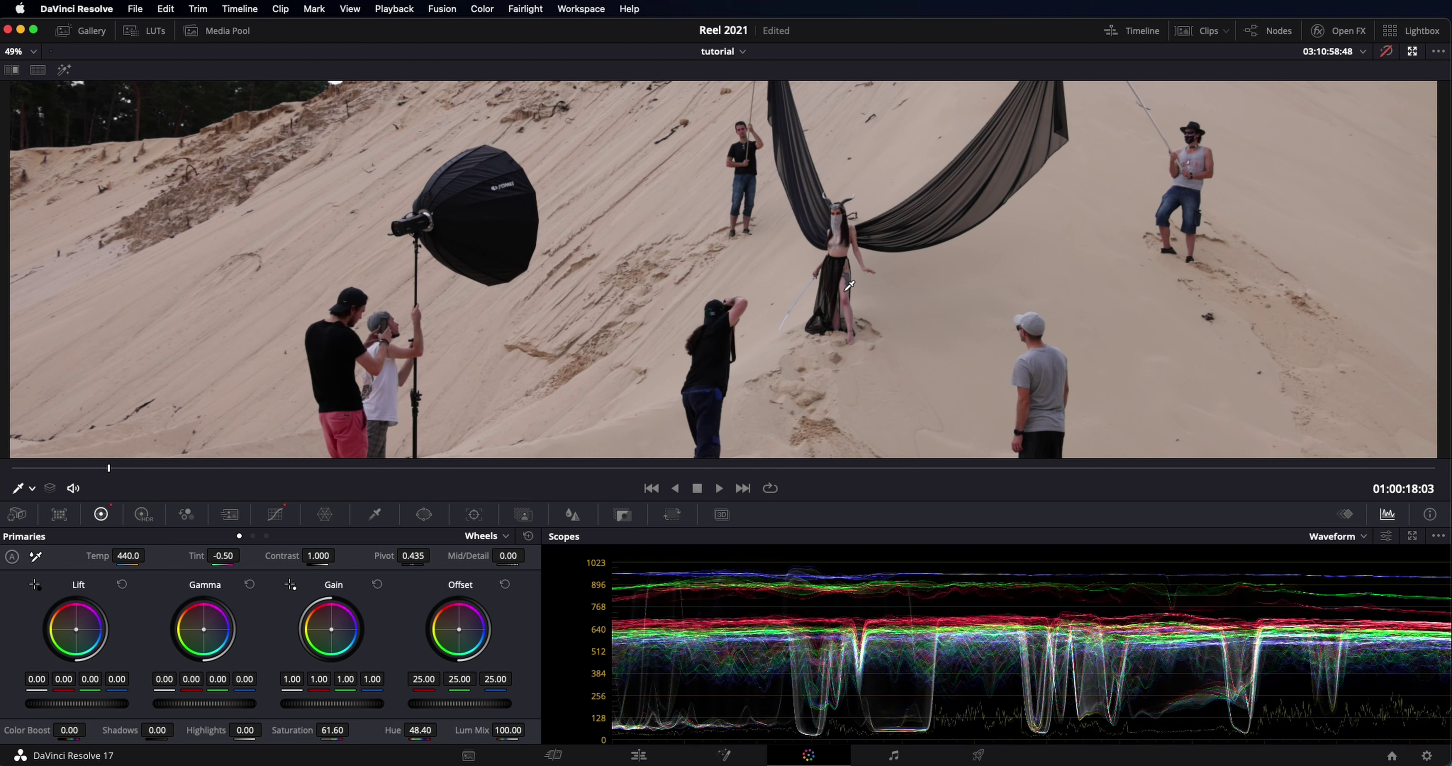
left_click(1386, 52)
scroll(625, 239, "up", 3)
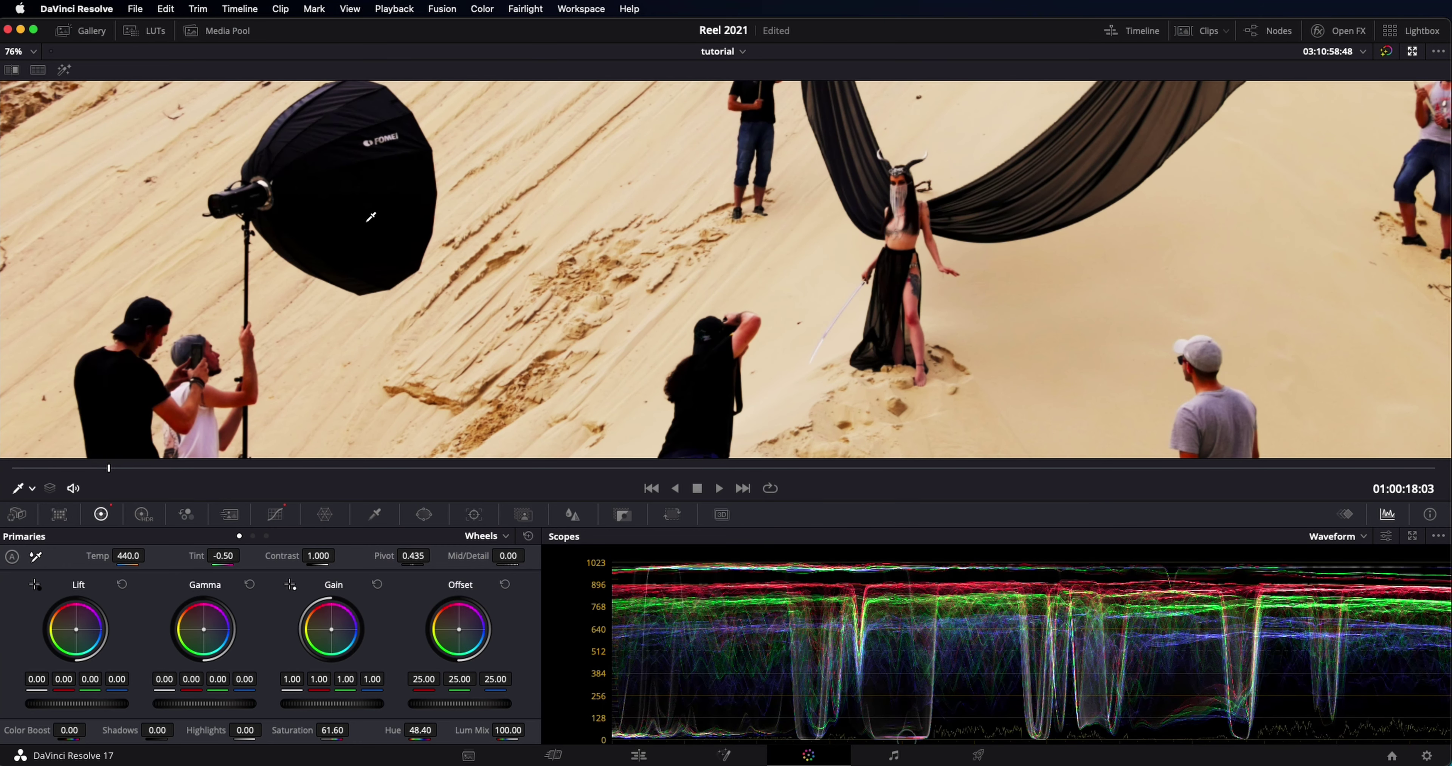
scroll(357, 237, "down", 1)
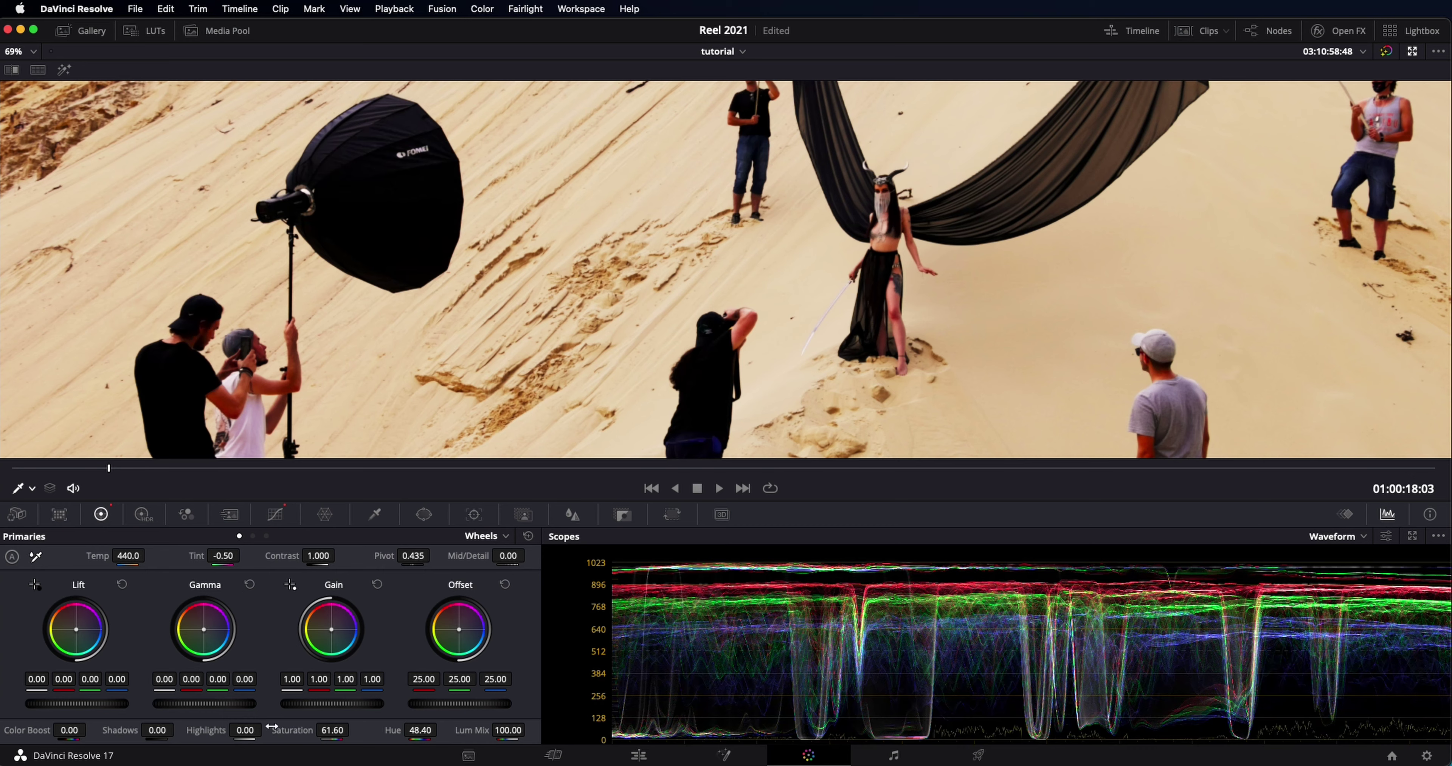
left_click_drag(154, 731, 186, 731)
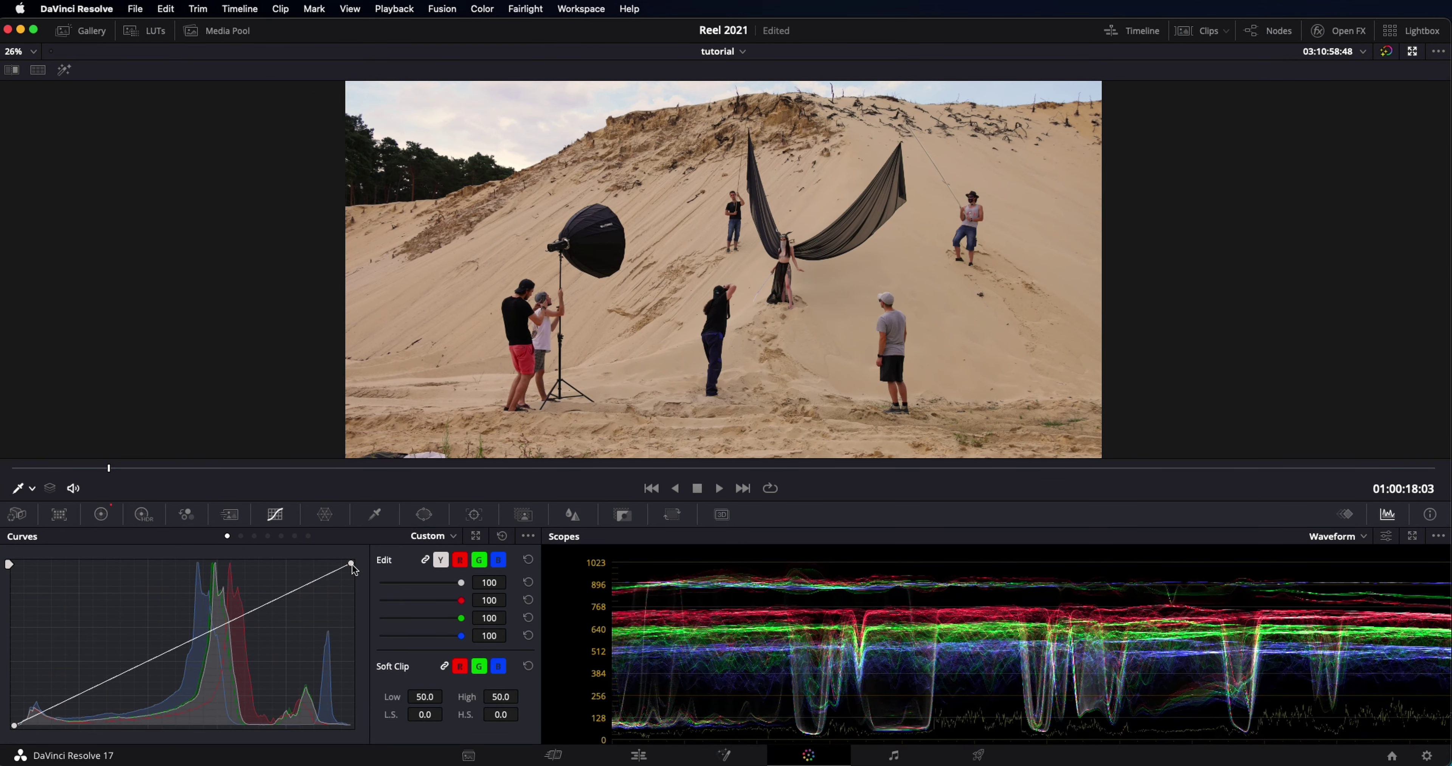
- Move the black point in, pull a shadow point down, pull the white point inward and raise an upper point
left_click_drag(352, 564, 350, 583)
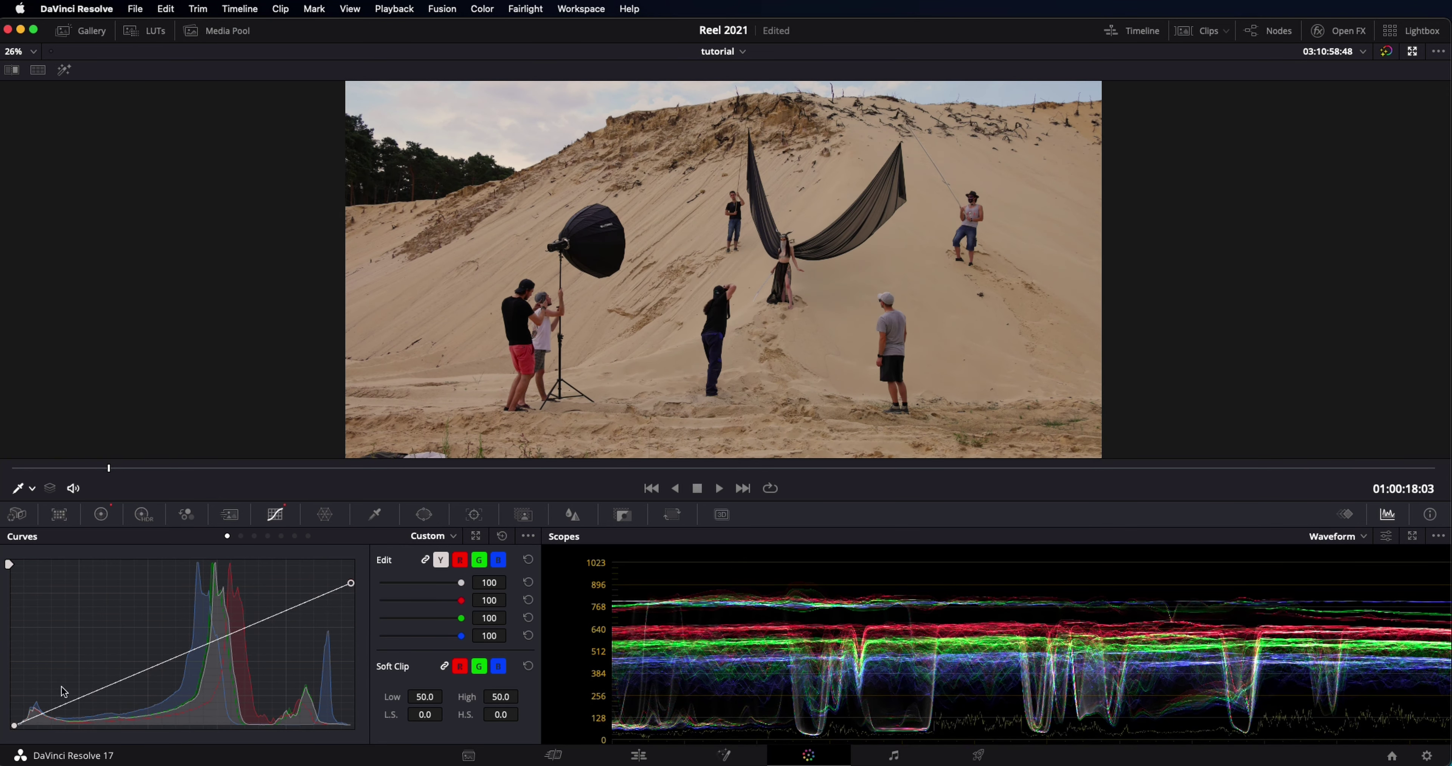
left_click_drag(15, 726, 25, 725)
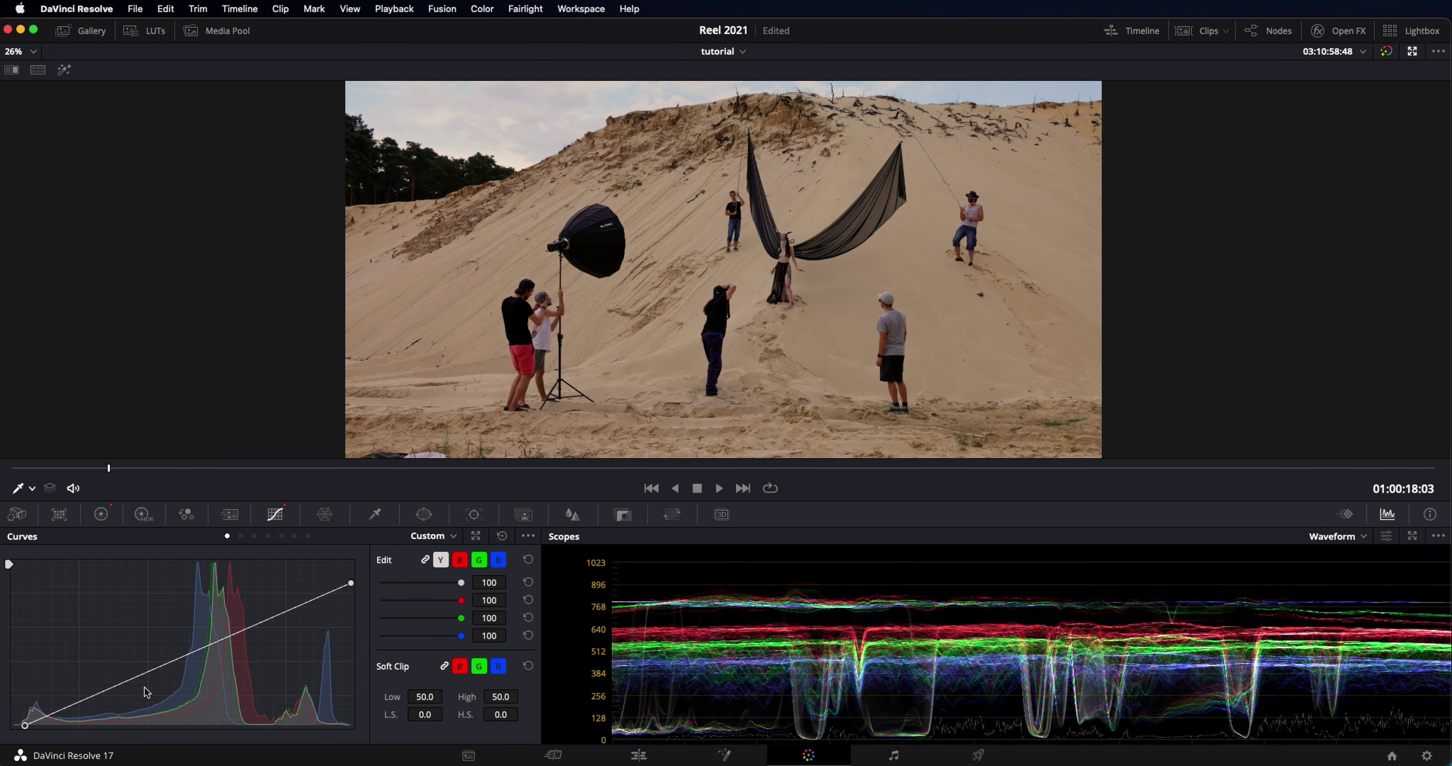
left_click_drag(125, 686, 130, 697)
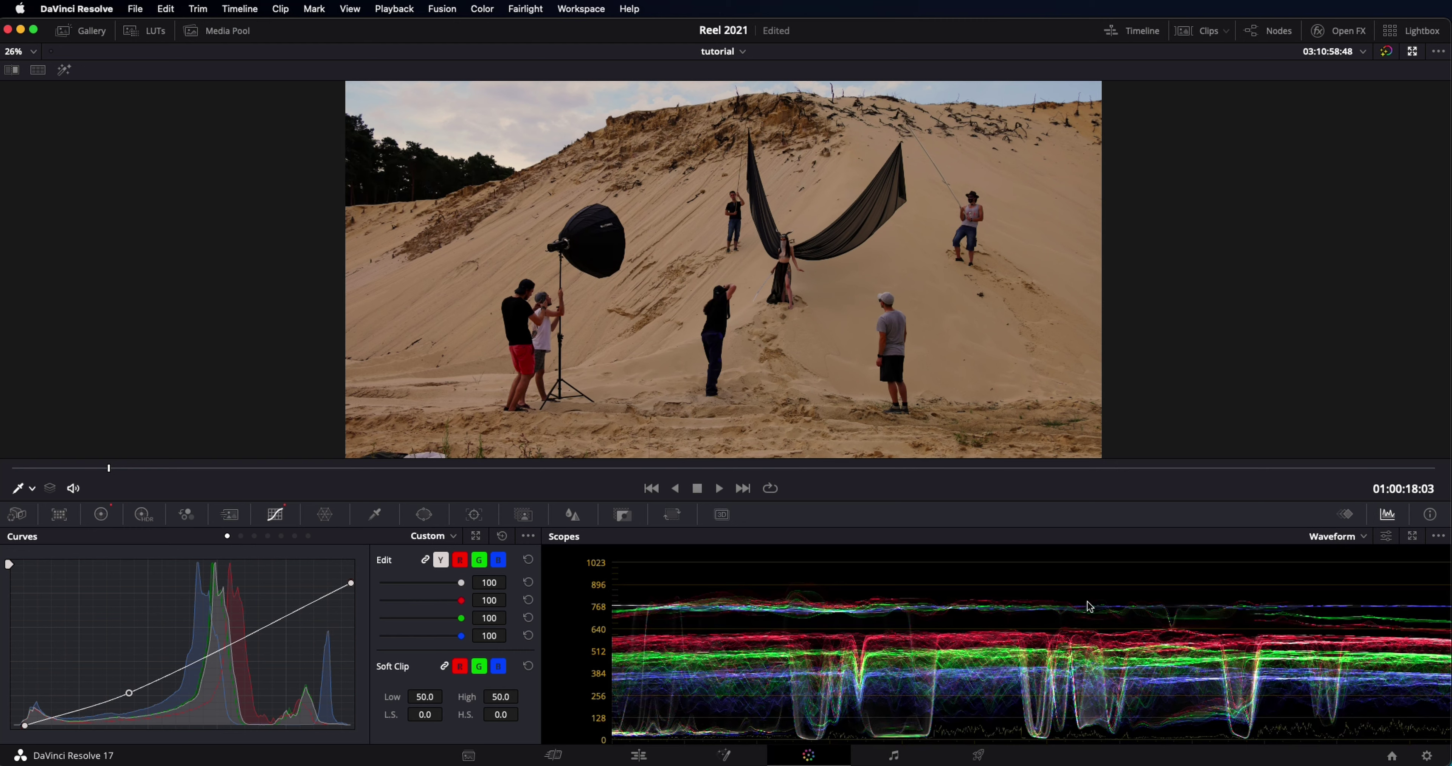
left_click_drag(351, 583, 352, 565)
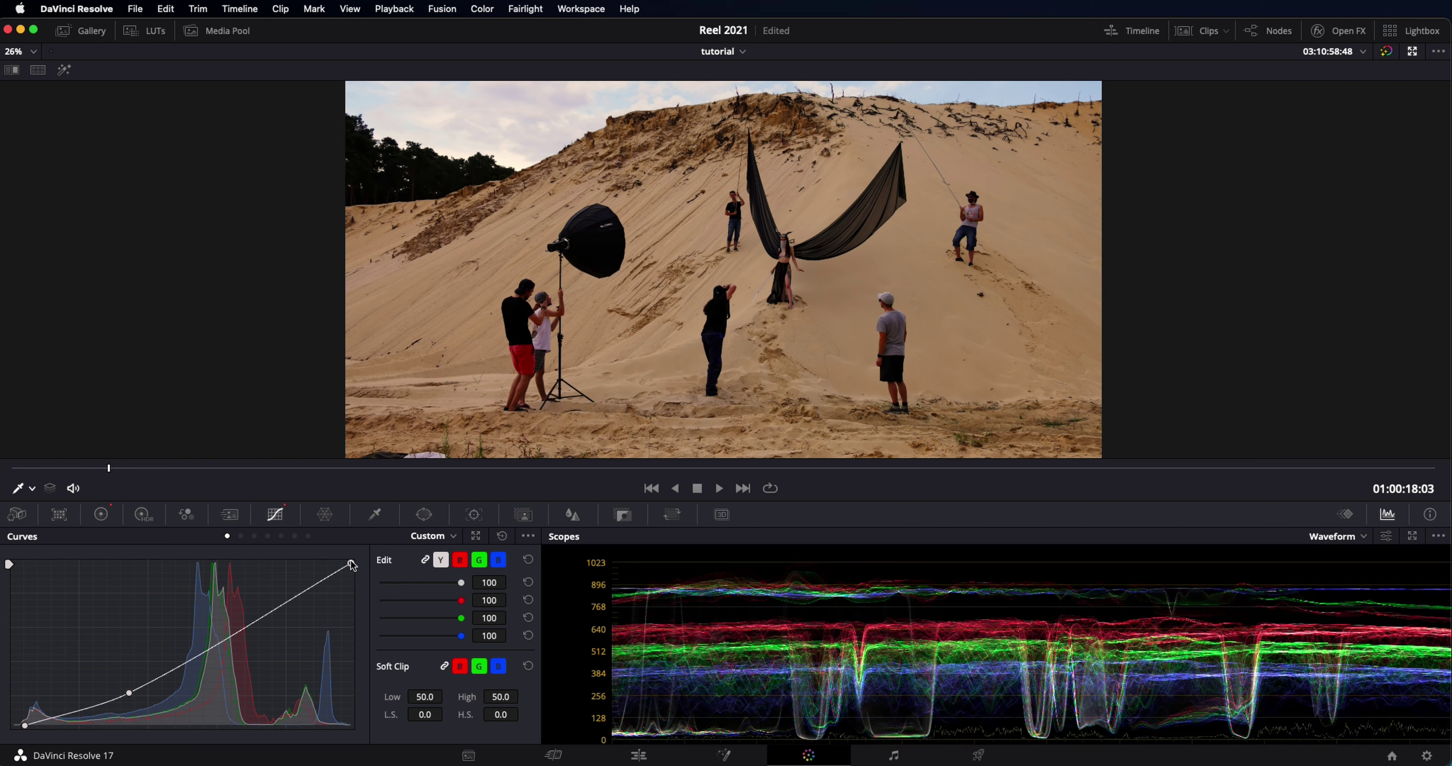
left_click_drag(351, 564, 321, 561)
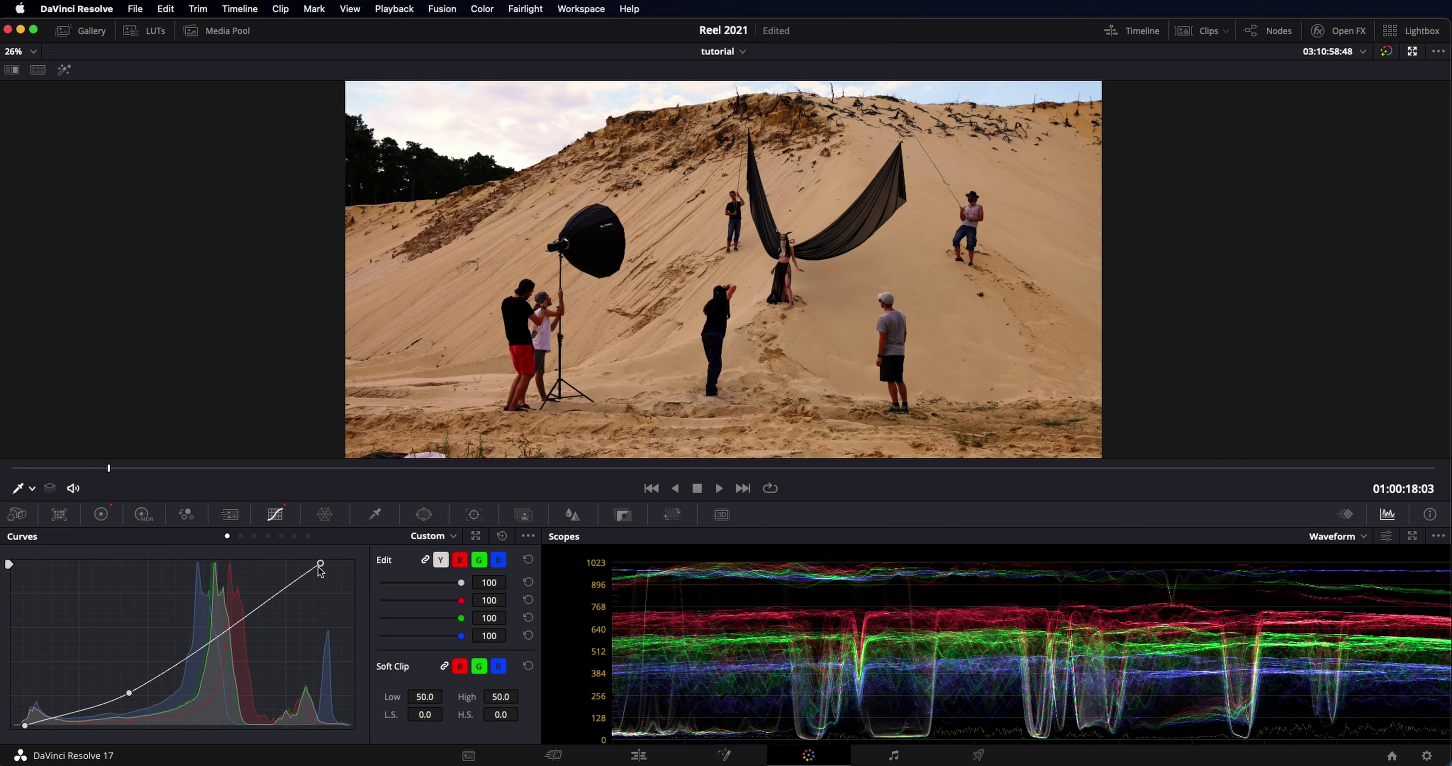
mouse_move(320, 566)
left_mouse_down()
mouse_move(365, 575)
mouse_move(365, 608)
mouse_move(313, 564)
left_mouse_up()
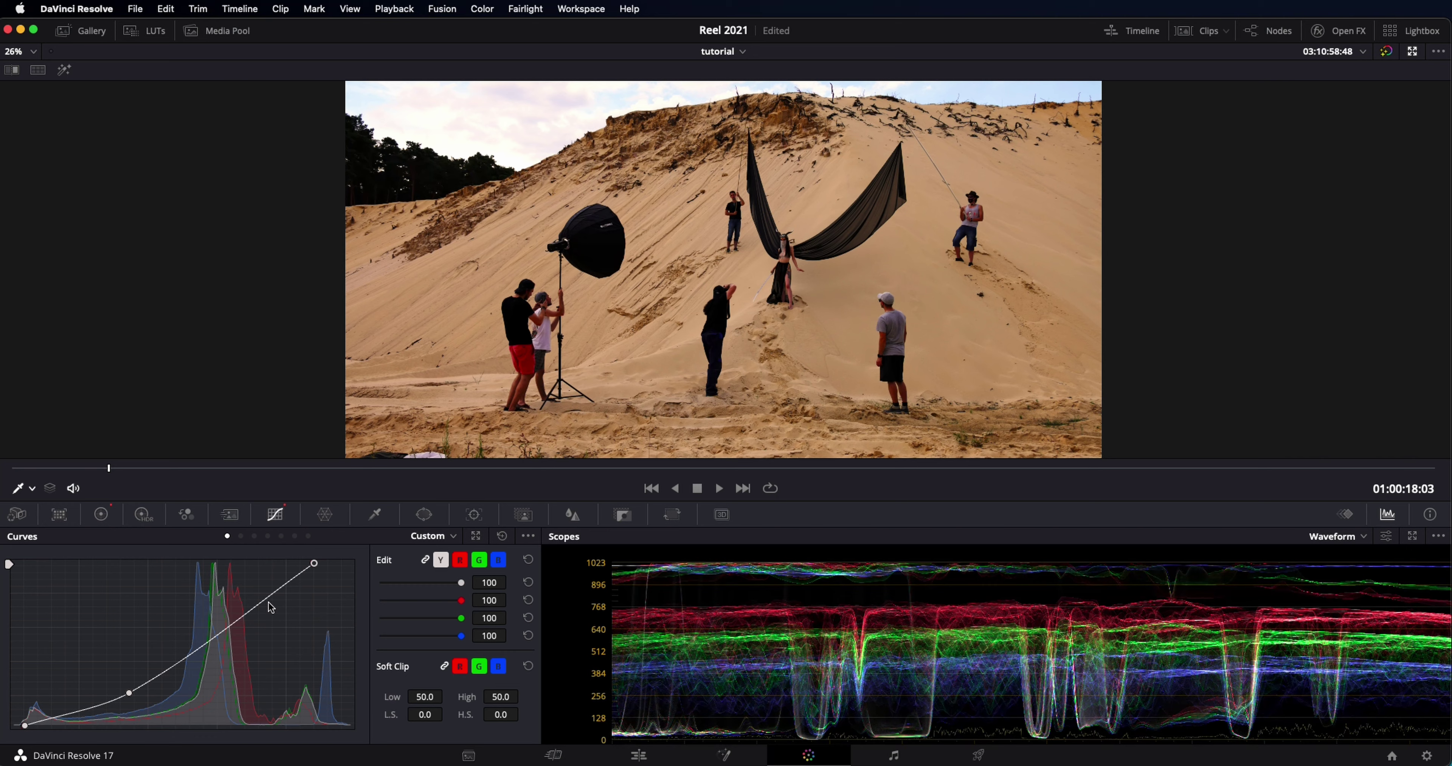
left_click_drag(243, 613, 242, 605)
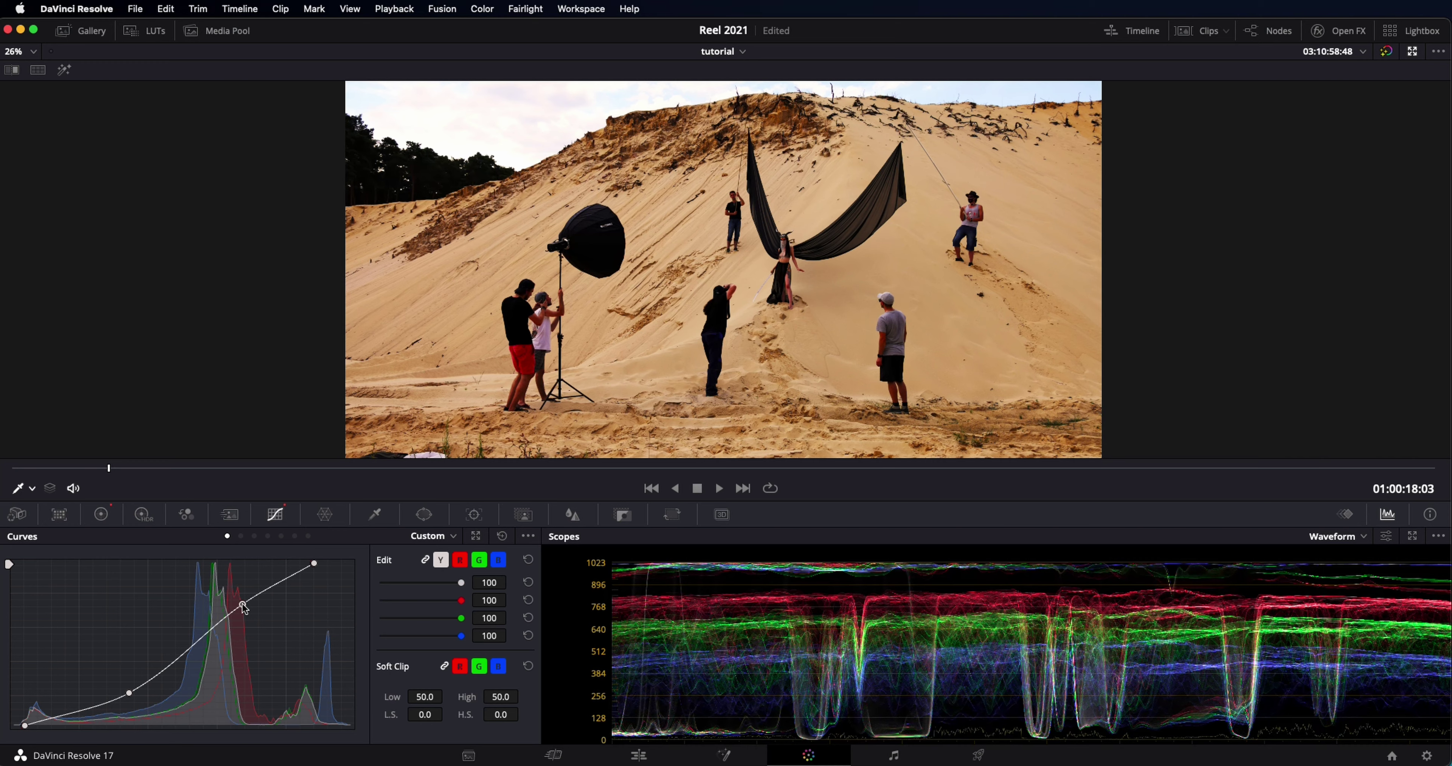
- Try a yellow midtone shift on the Gamma wheel, then reset the primary corrections
left_click(102, 516)
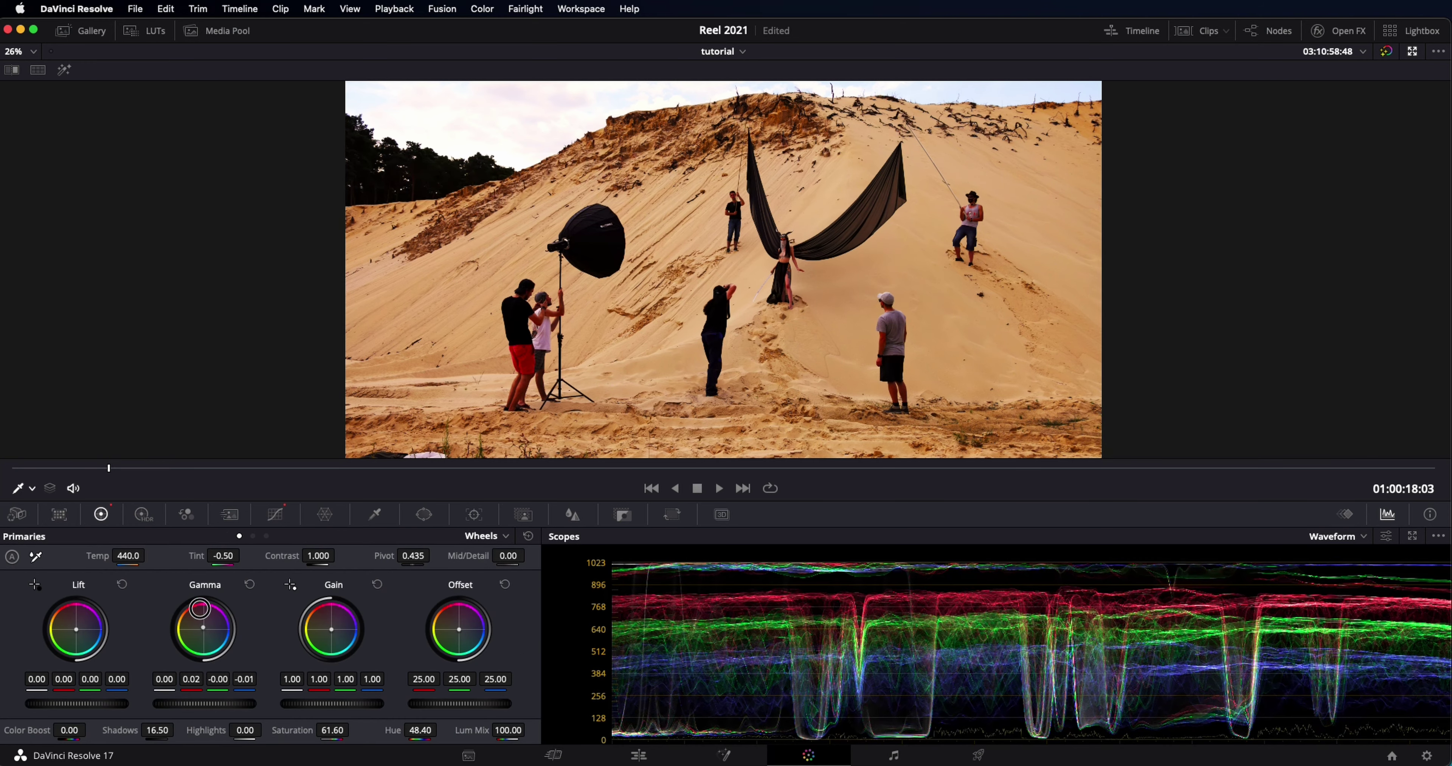
left_click_drag(210, 641, 194, 625)
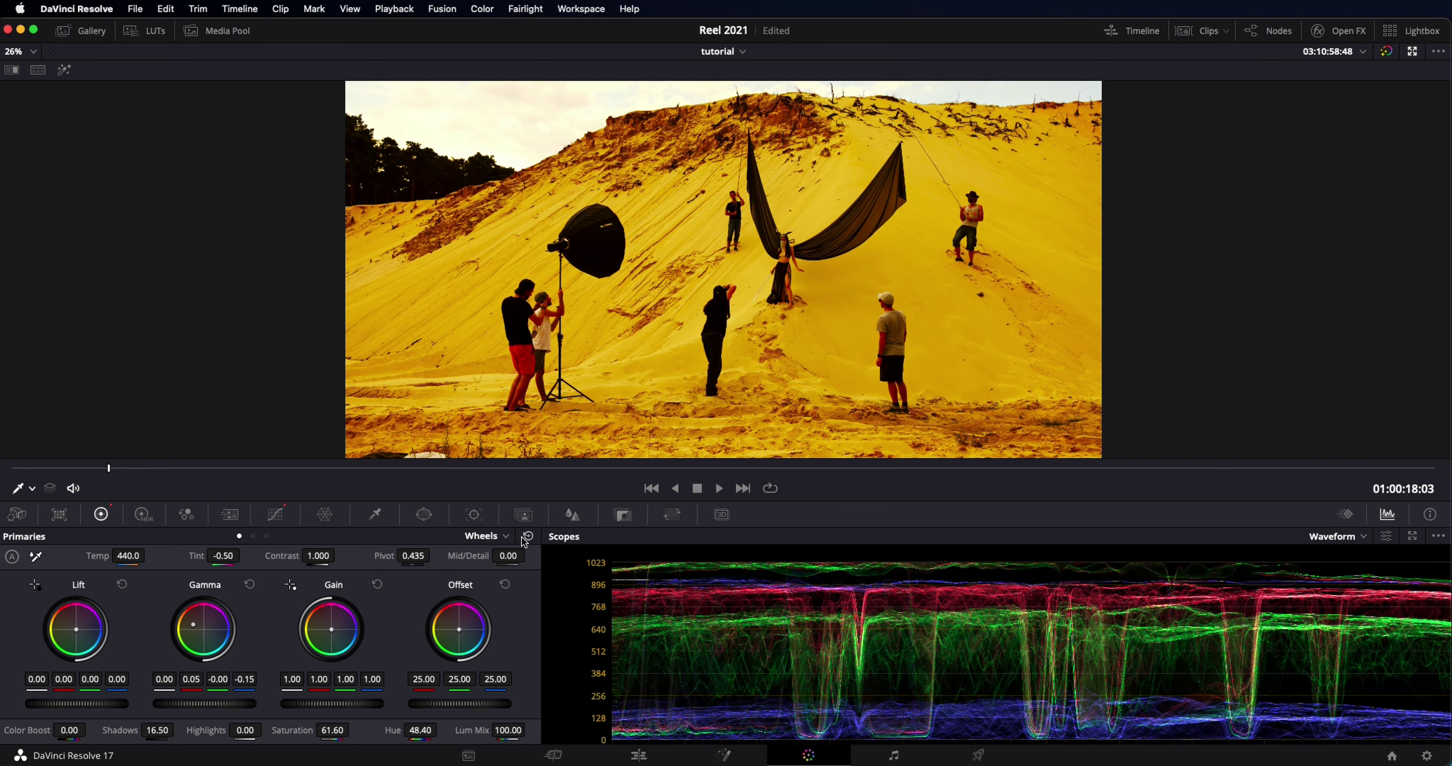
left_click(525, 538)
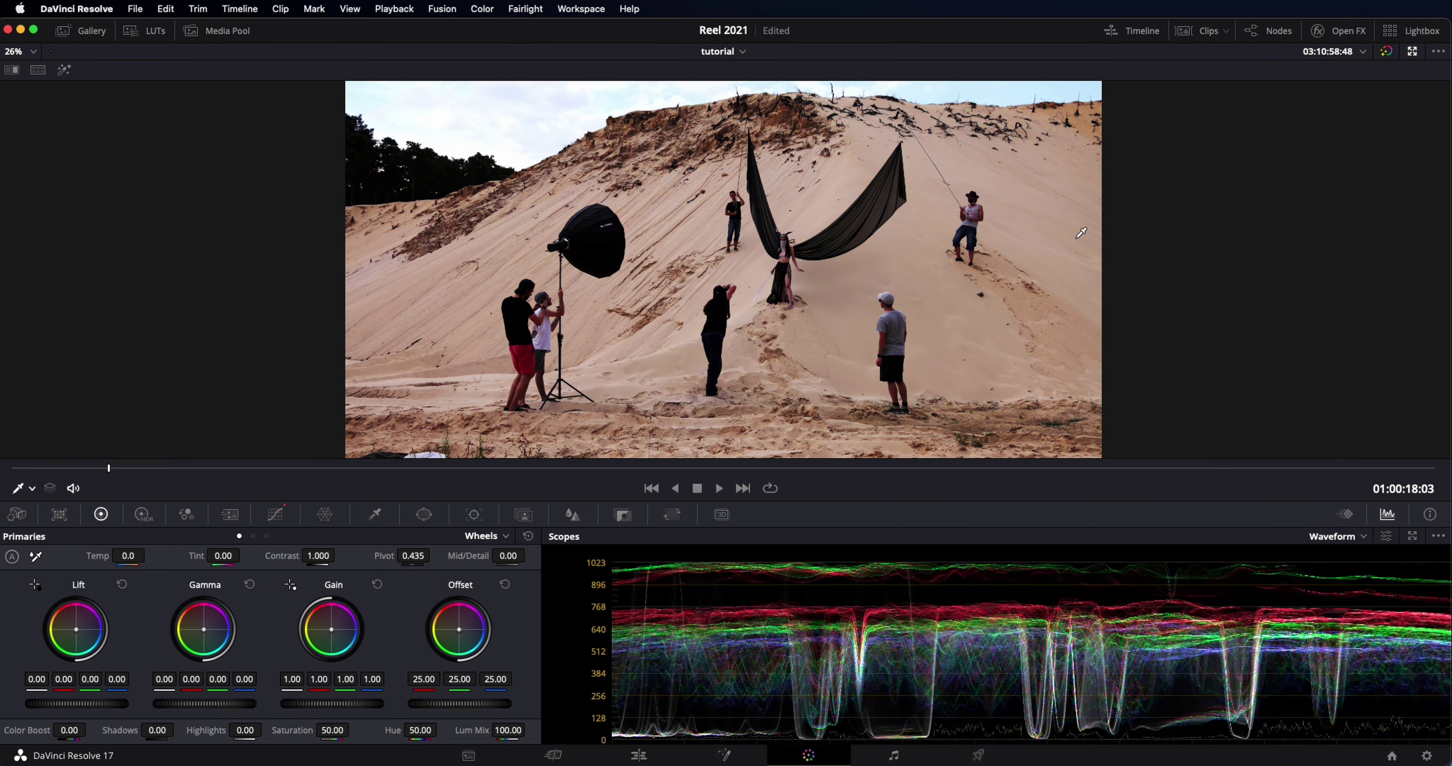